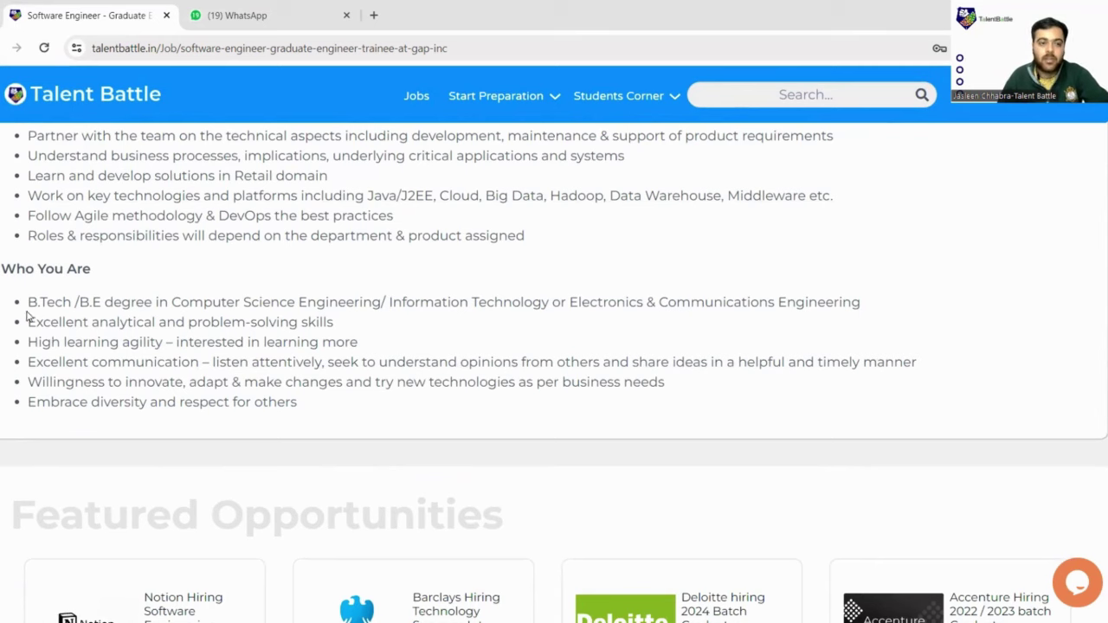
Step: Read through the candidate requirements under Who You Are, highlighting each one from the degree to respect for others
{"action": "left_click_drag", "start_coordinate": [49, 307], "coordinate": [365, 347]}
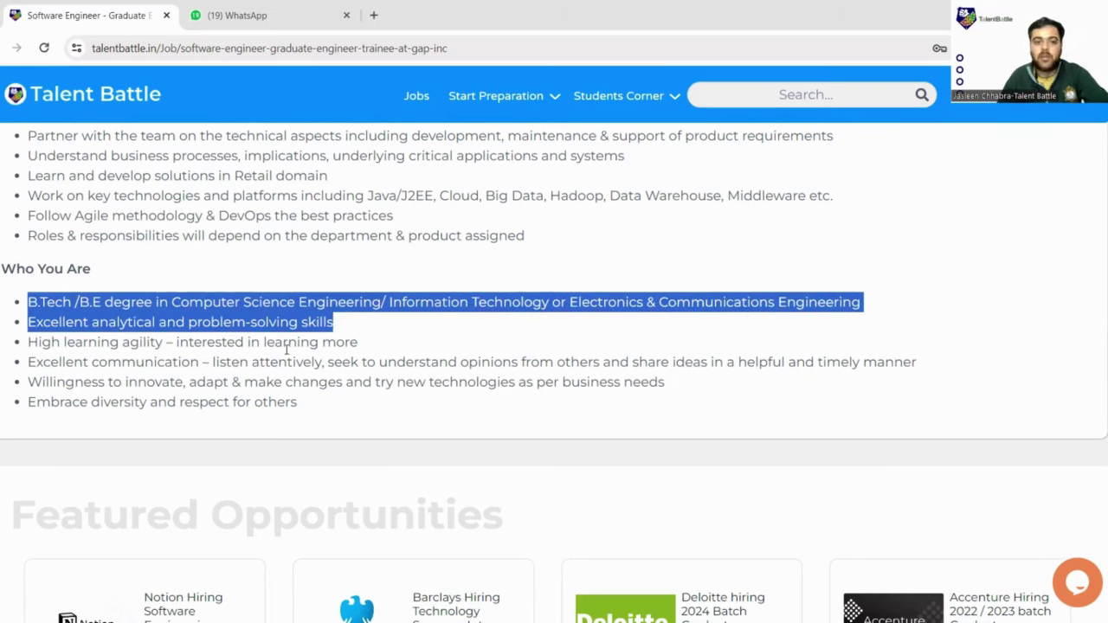
{"action": "left_click_drag", "start_coordinate": [41, 343], "coordinate": [344, 347]}
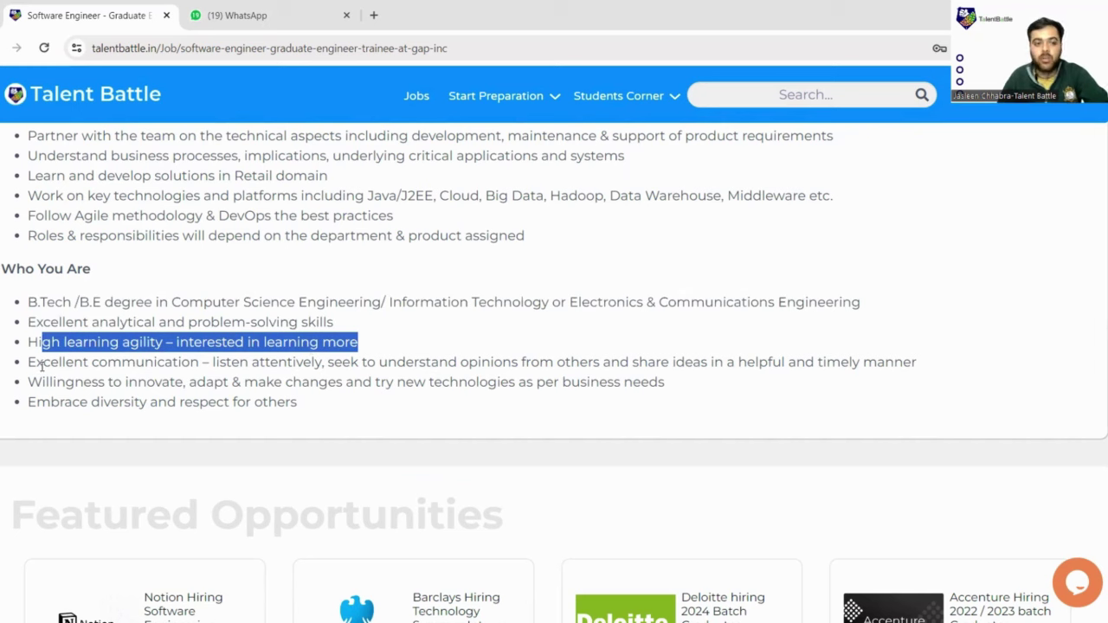
{"action": "left_click_drag", "start_coordinate": [41, 364], "coordinate": [869, 363]}
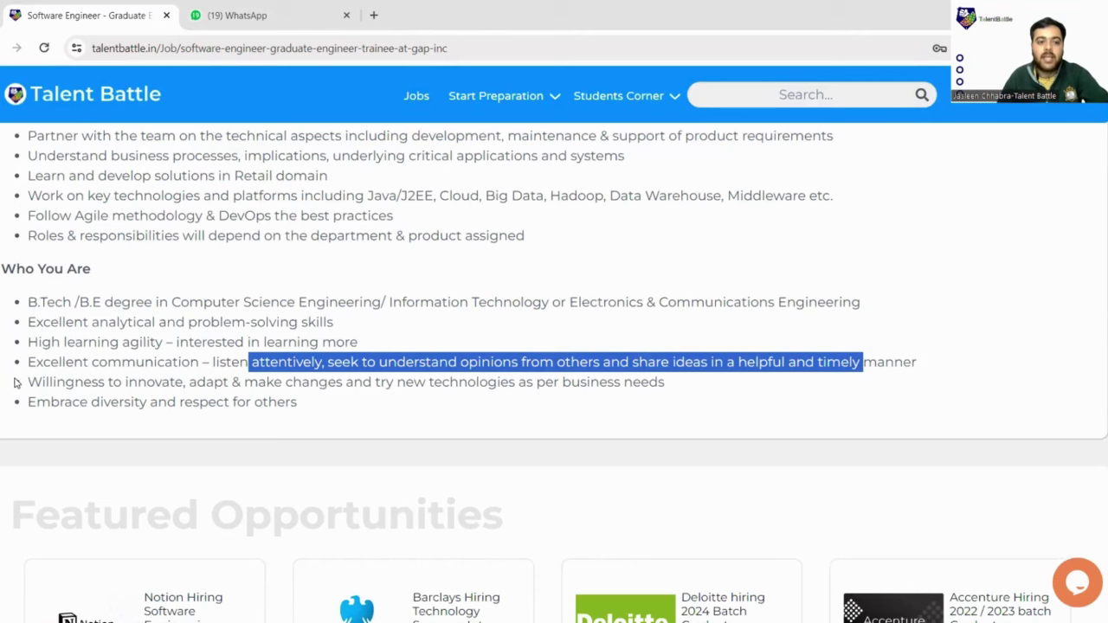
{"action": "left_click_drag", "start_coordinate": [26, 386], "coordinate": [683, 395]}
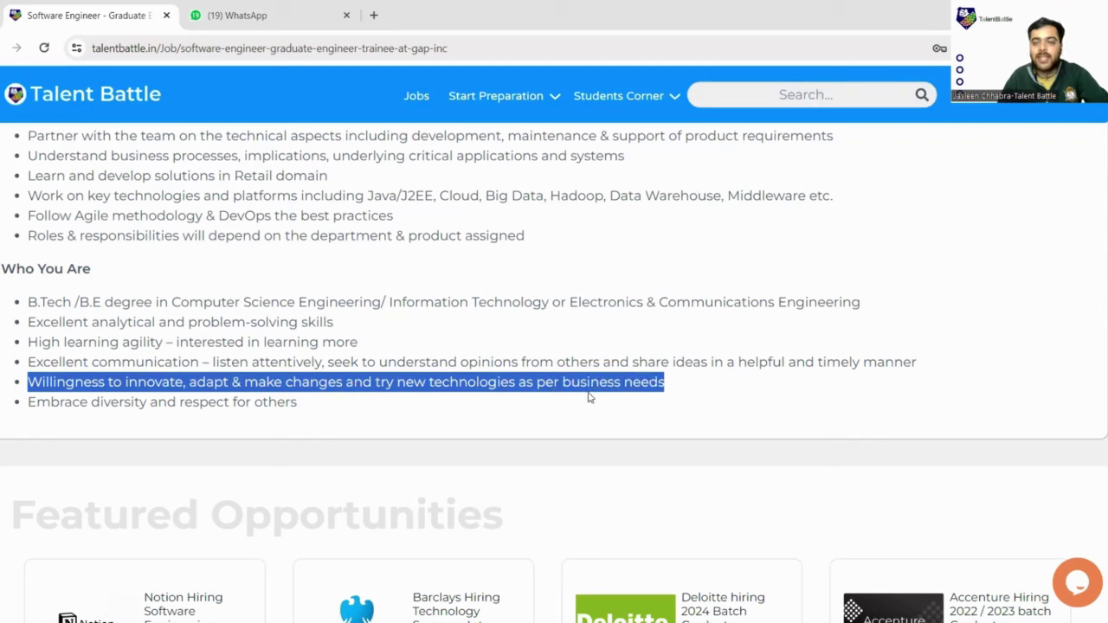
{"action": "left_click_drag", "start_coordinate": [25, 405], "coordinate": [314, 418]}
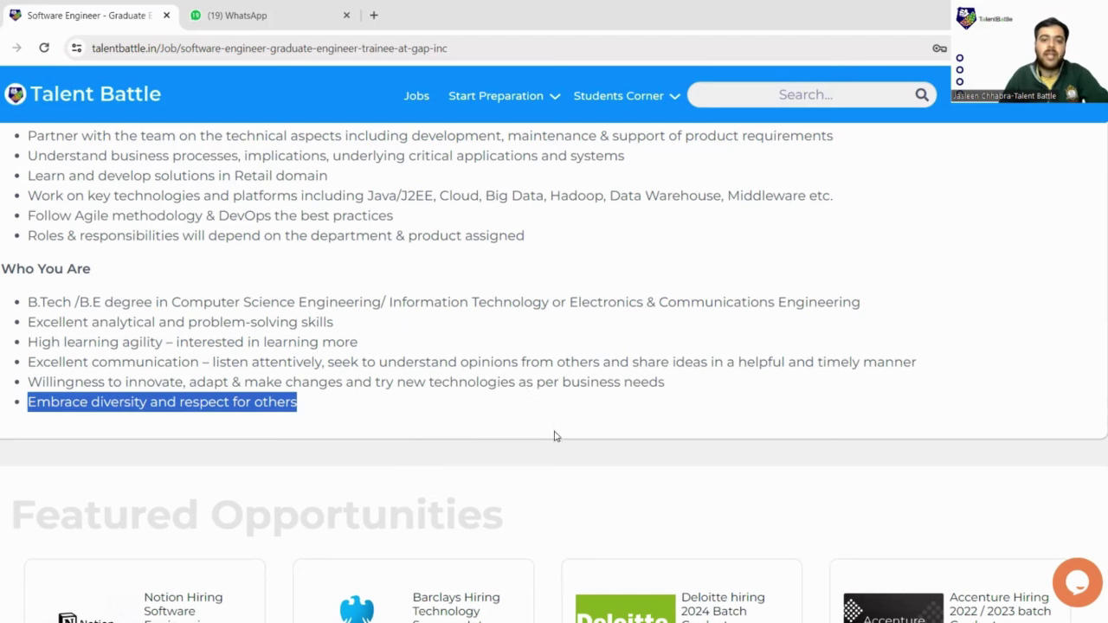
Step: Open the Gap Inc. application page for the Software Engineer - Graduate Engineer Trainee job
{"action": "scroll", "coordinate": [536, 437], "scroll_direction": "up", "scroll_amount": 4}
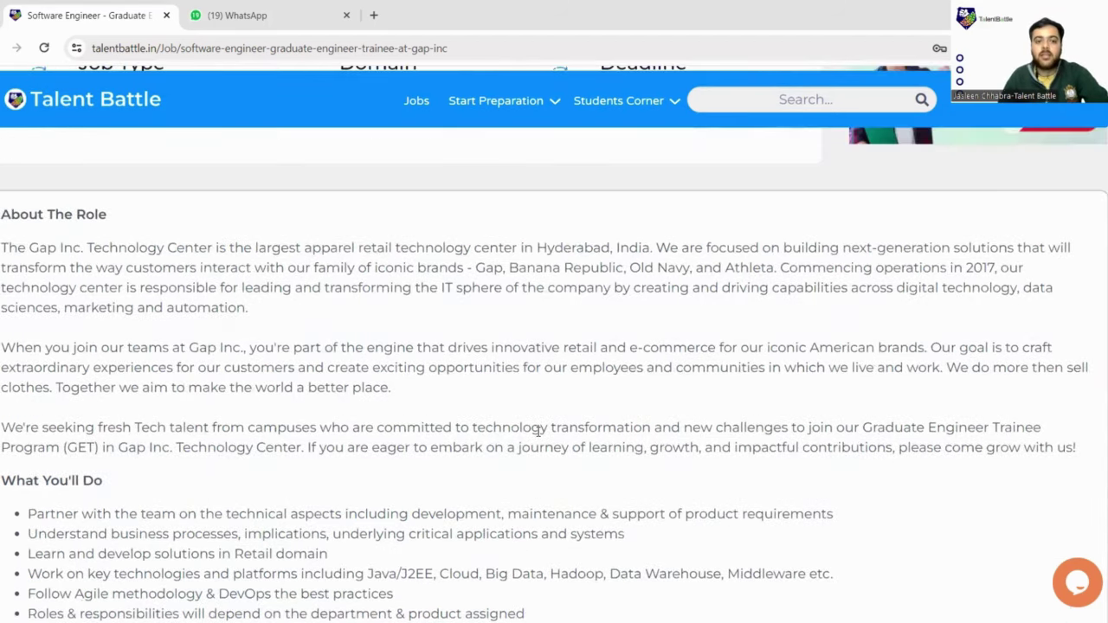
{"action": "scroll", "coordinate": [537, 433], "scroll_direction": "up", "scroll_amount": 6}
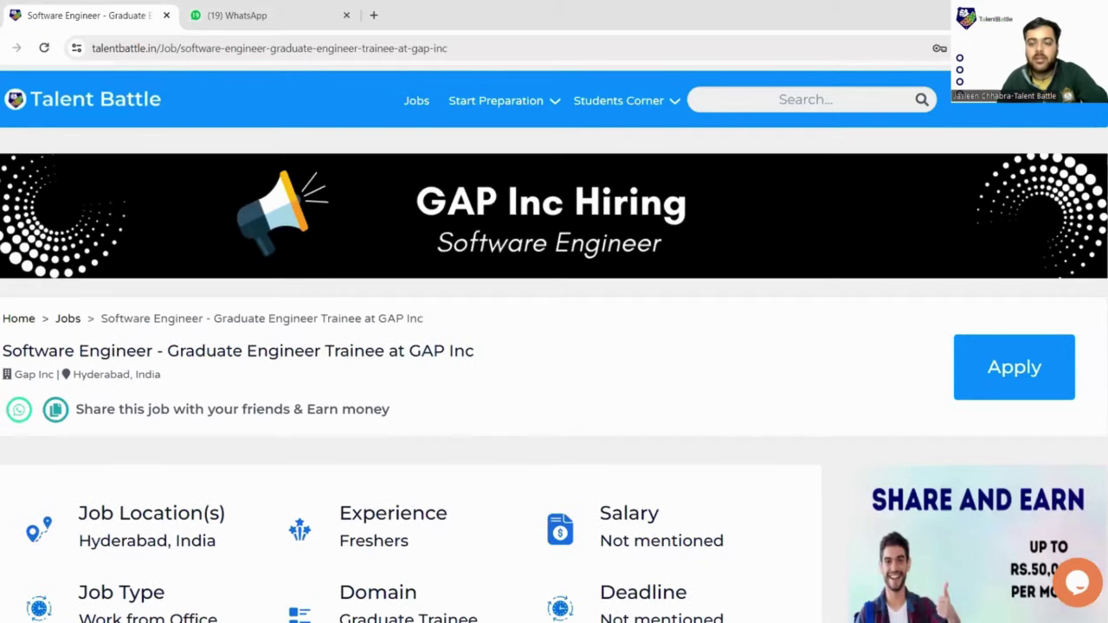
{"action": "left_click", "coordinate": [1024, 384]}
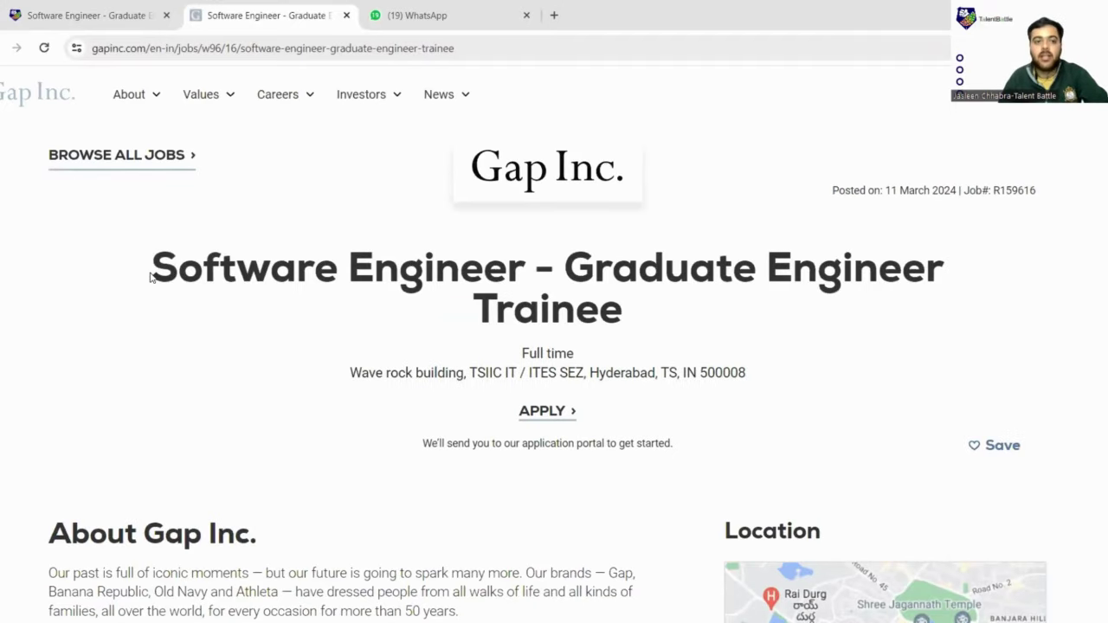
Step: Review the Gap Inc. job posting from its title through the role, duties, requirements and benefits to the application link
{"action": "left_click_drag", "start_coordinate": [150, 276], "coordinate": [696, 301]}
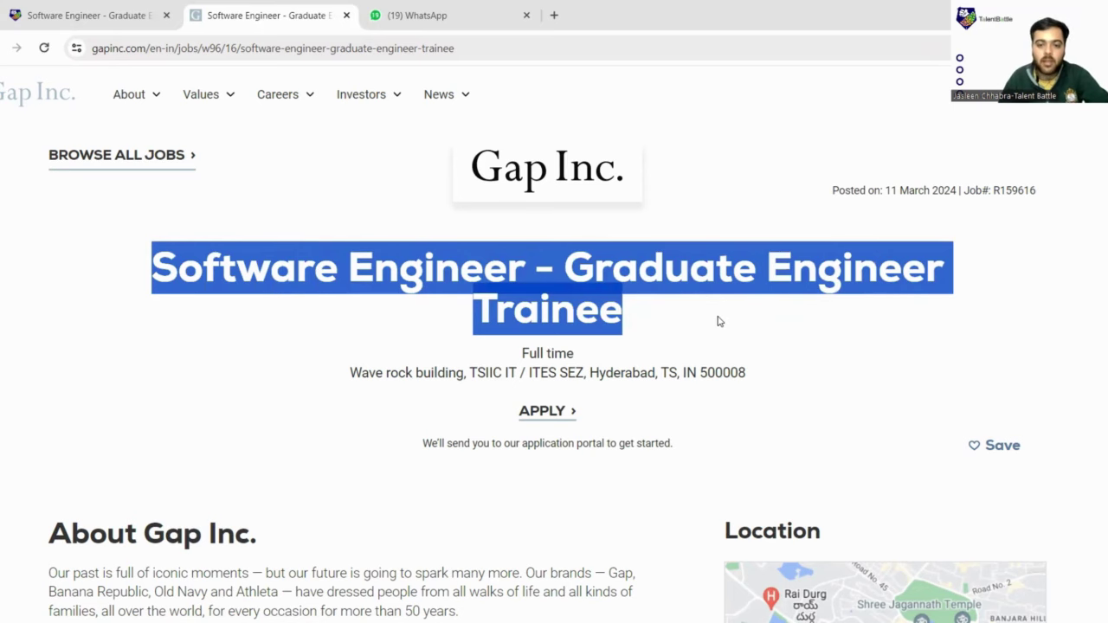
{"action": "scroll", "coordinate": [717, 321], "scroll_direction": "down", "scroll_amount": 5}
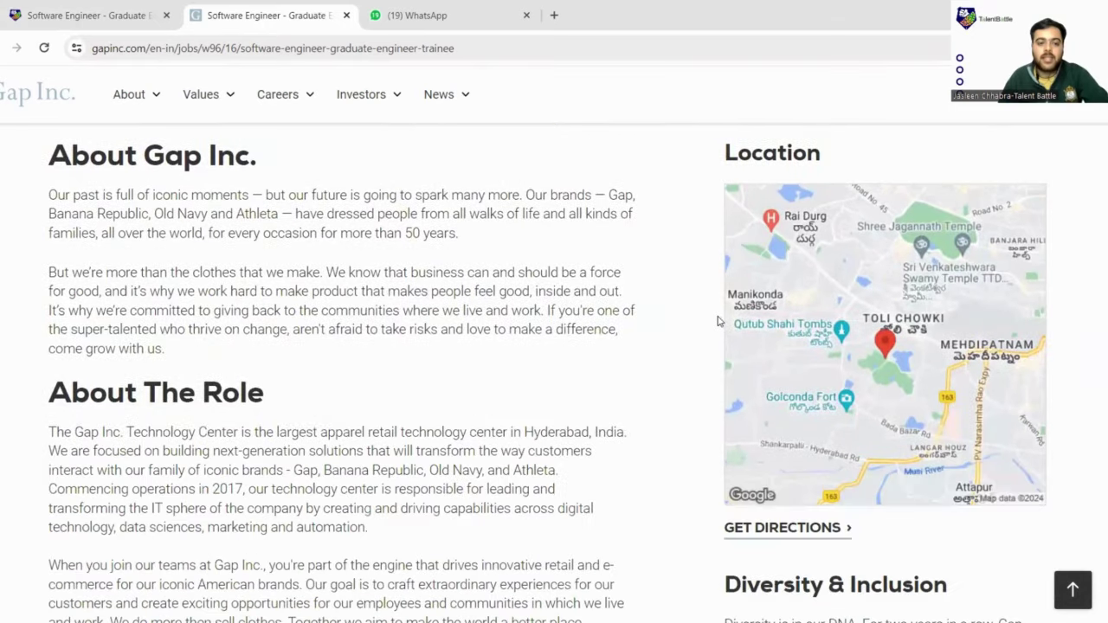
{"action": "scroll", "coordinate": [227, 273], "scroll_direction": "down", "scroll_amount": 4}
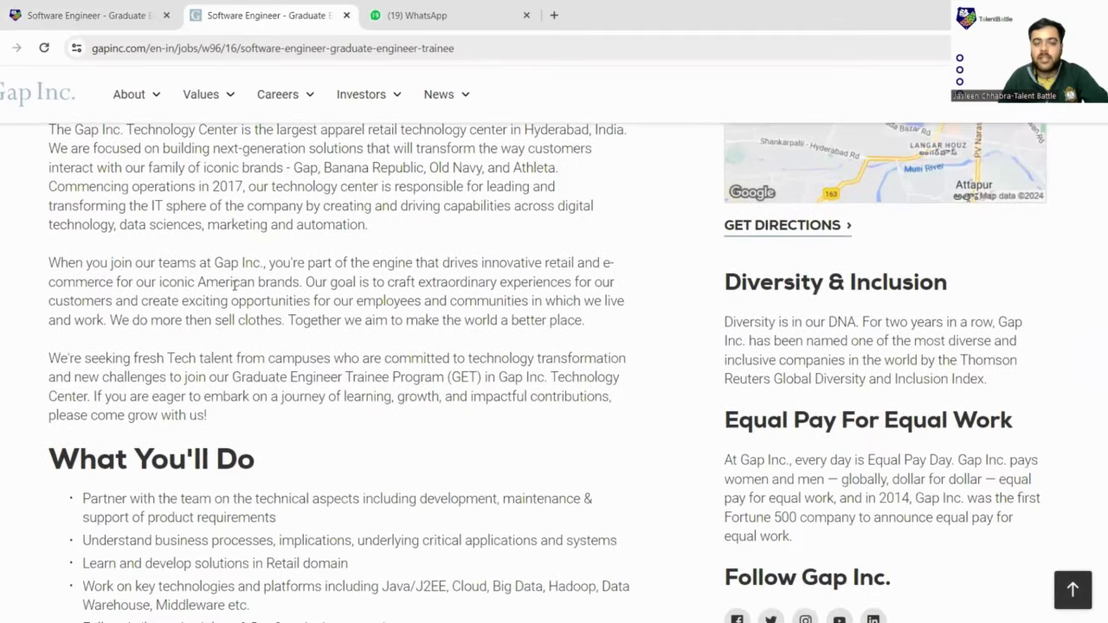
{"action": "scroll", "coordinate": [240, 294], "scroll_direction": "down", "scroll_amount": 4}
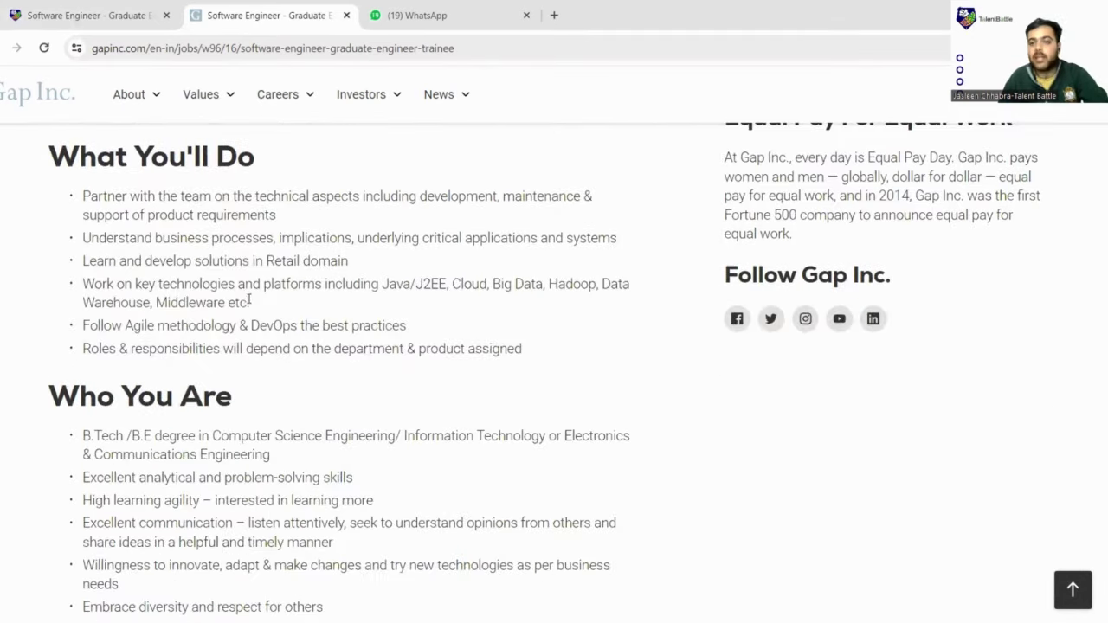
{"action": "scroll", "coordinate": [250, 300], "scroll_direction": "down", "scroll_amount": 3}
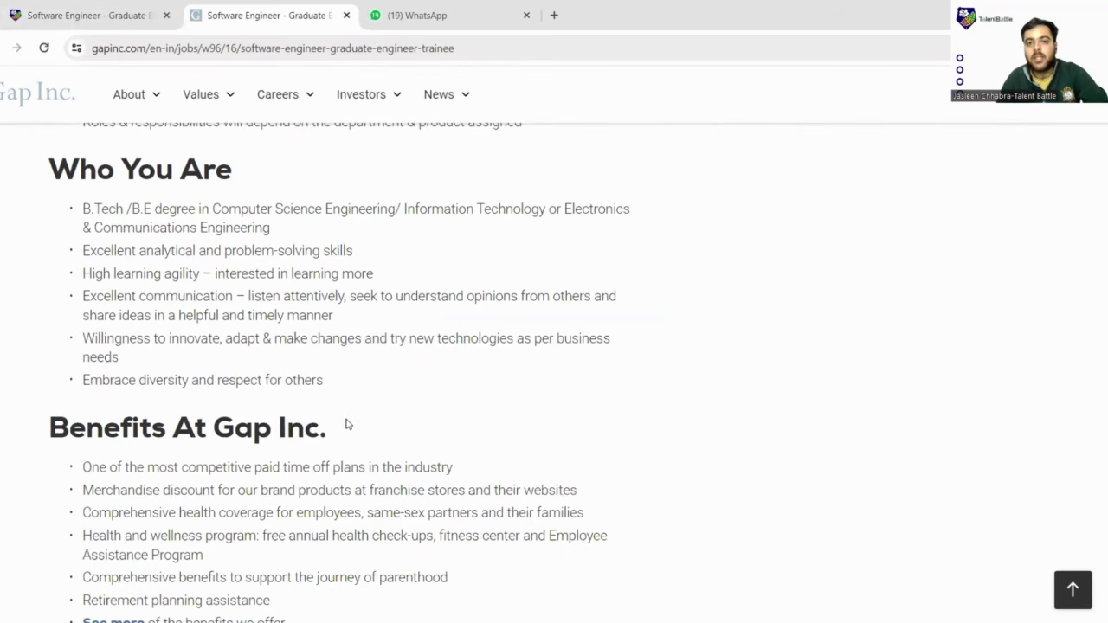
{"action": "scroll", "coordinate": [349, 433], "scroll_direction": "up", "scroll_amount": 2}
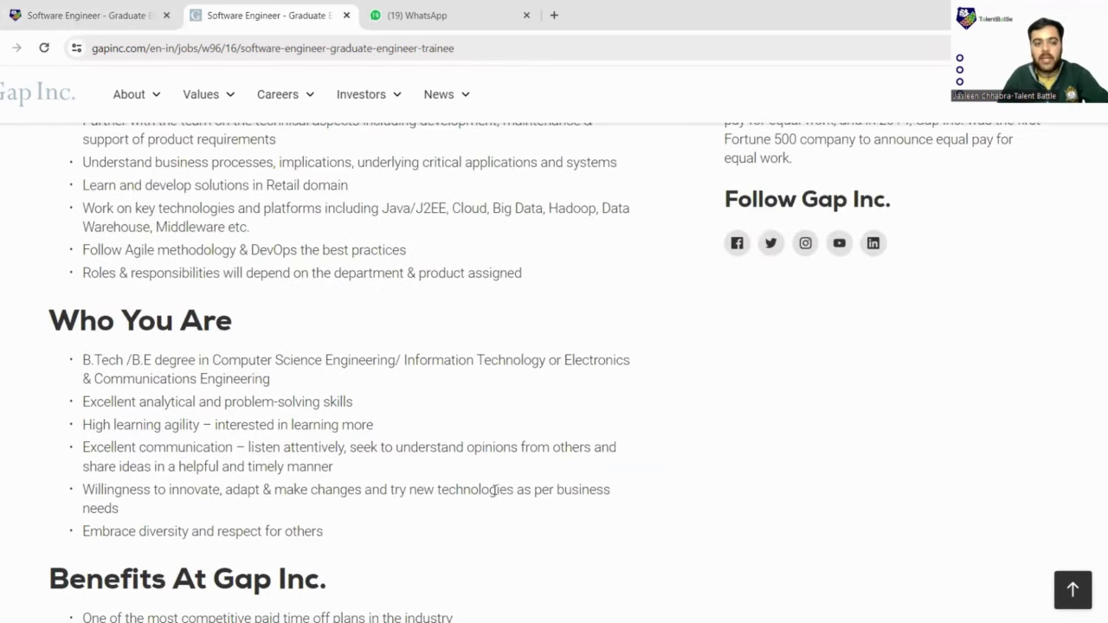
{"action": "scroll", "coordinate": [493, 489], "scroll_direction": "down", "scroll_amount": 5}
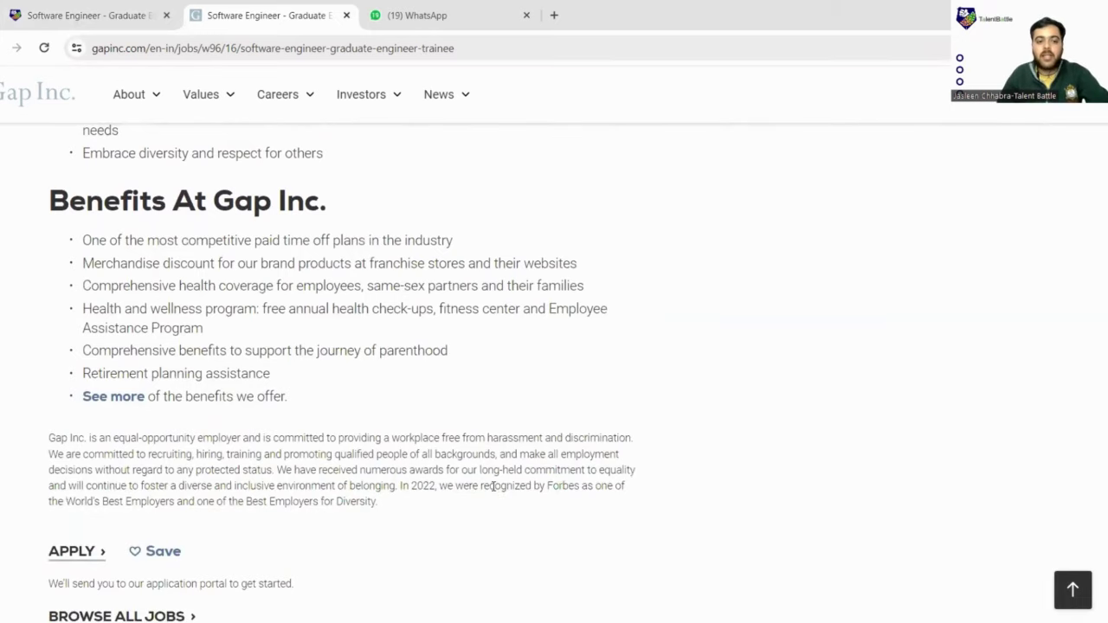
{"action": "scroll", "coordinate": [494, 486], "scroll_direction": "down", "scroll_amount": 2}
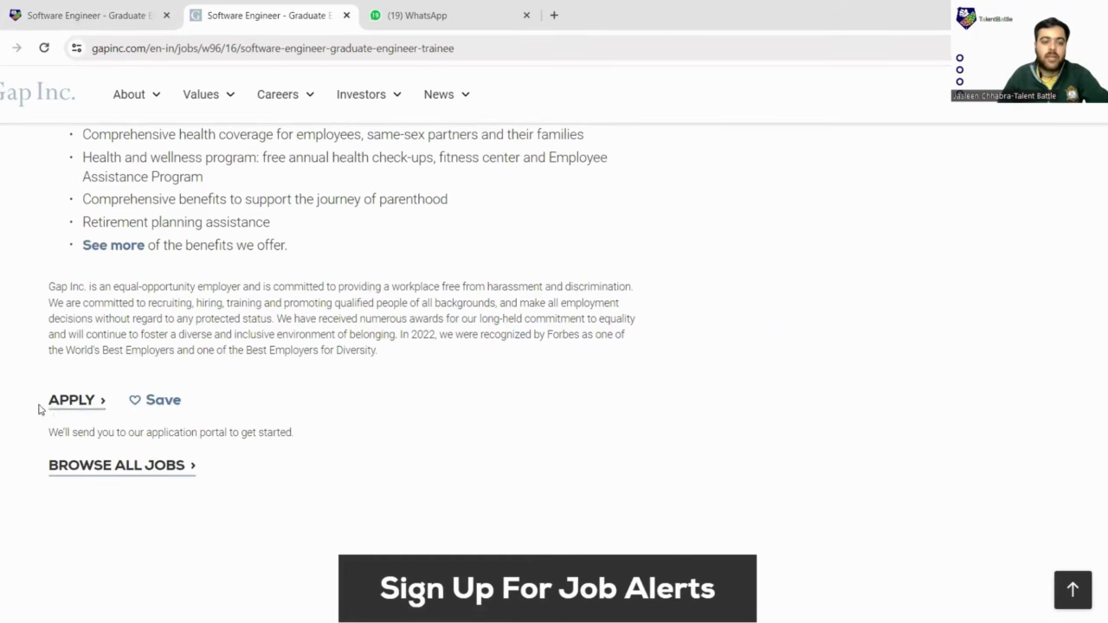
Step: Start the application for the trainee role and choose to apply manually
{"action": "left_click", "coordinate": [82, 403]}
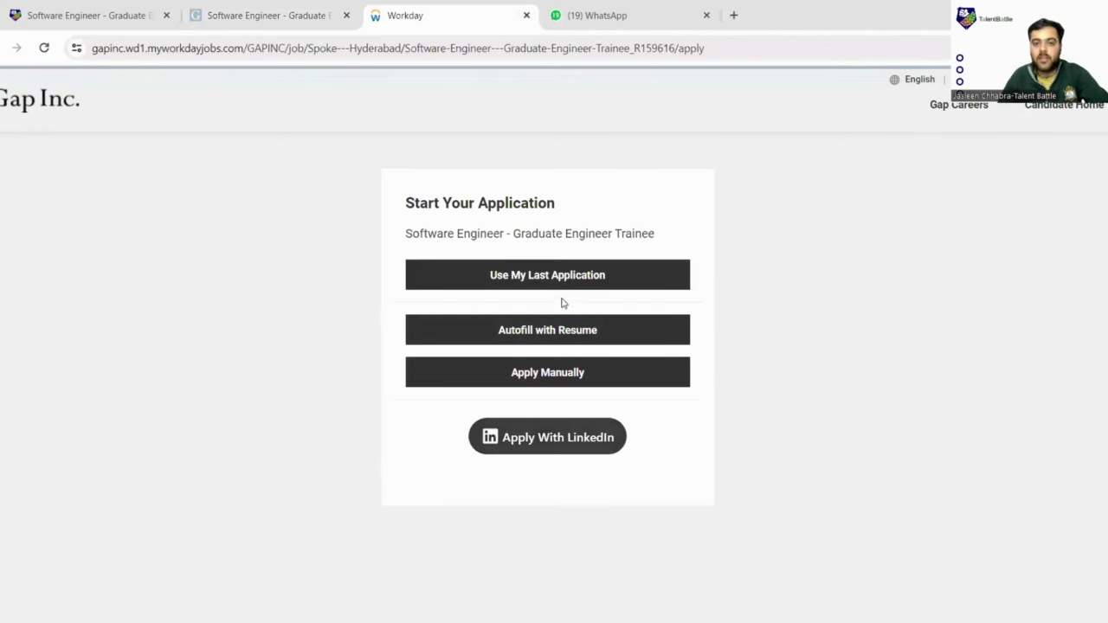
{"action": "left_click", "coordinate": [582, 375]}
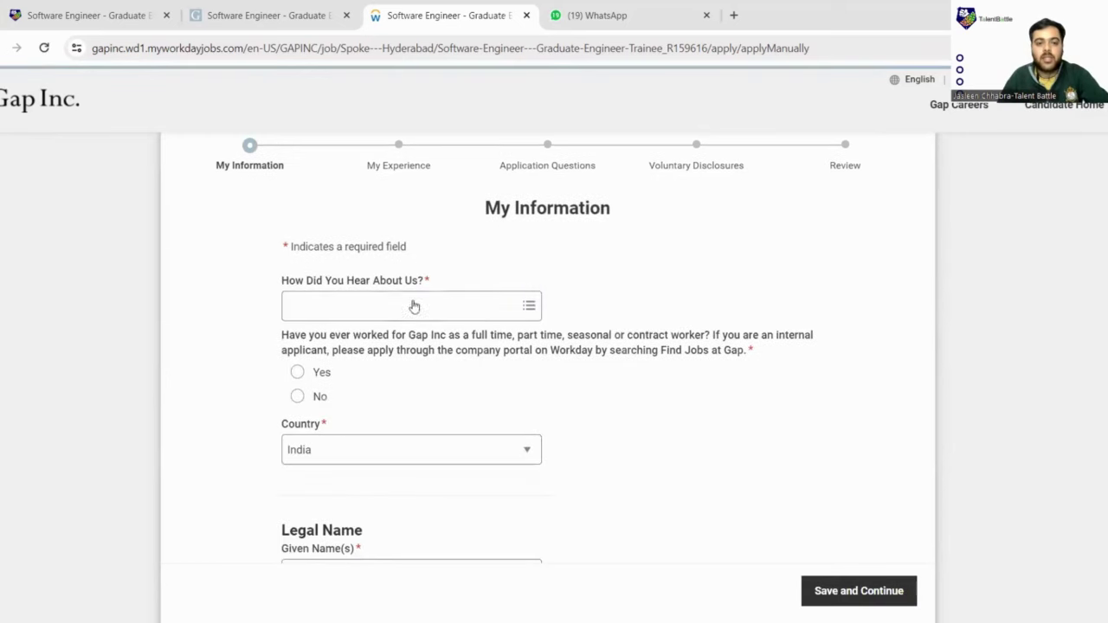
Step: Examine the Job Board sources offered for How Did You Hear About Us, and close the list without choosing one
{"action": "scroll", "coordinate": [509, 306], "scroll_direction": "down", "scroll_amount": 2}
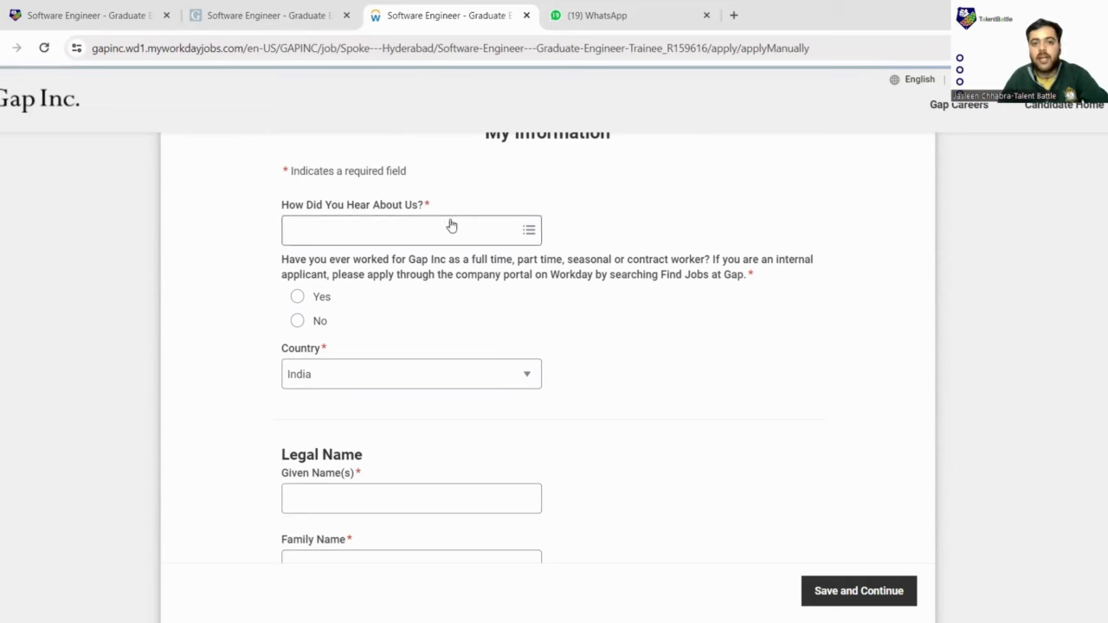
{"action": "left_click", "coordinate": [411, 235]}
{"action": "left_click", "coordinate": [527, 232]}
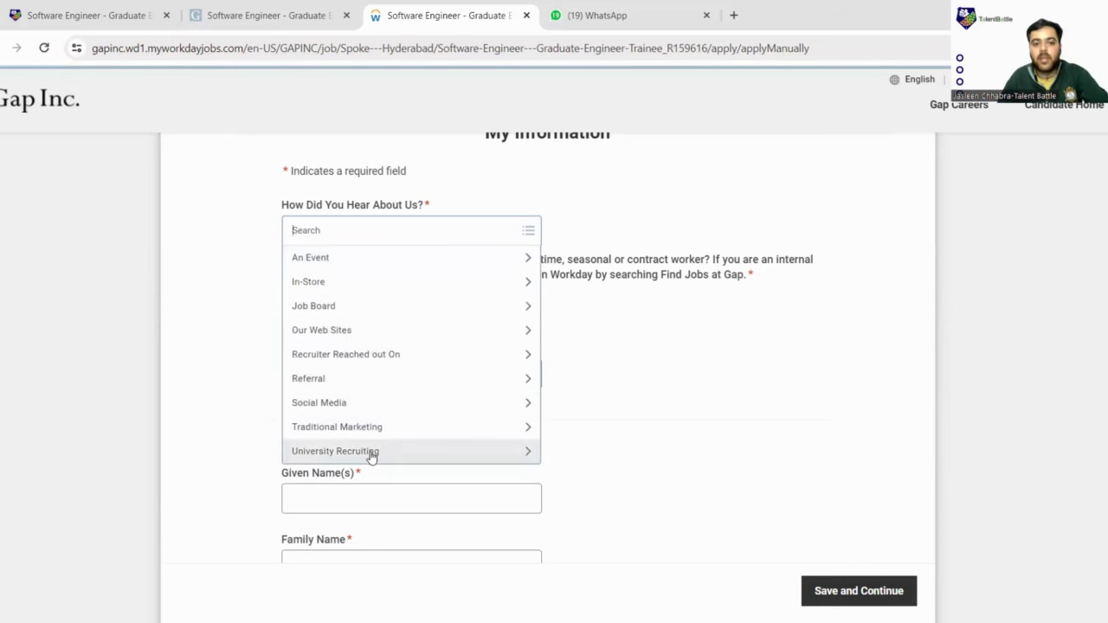
{"action": "left_click", "coordinate": [344, 308]}
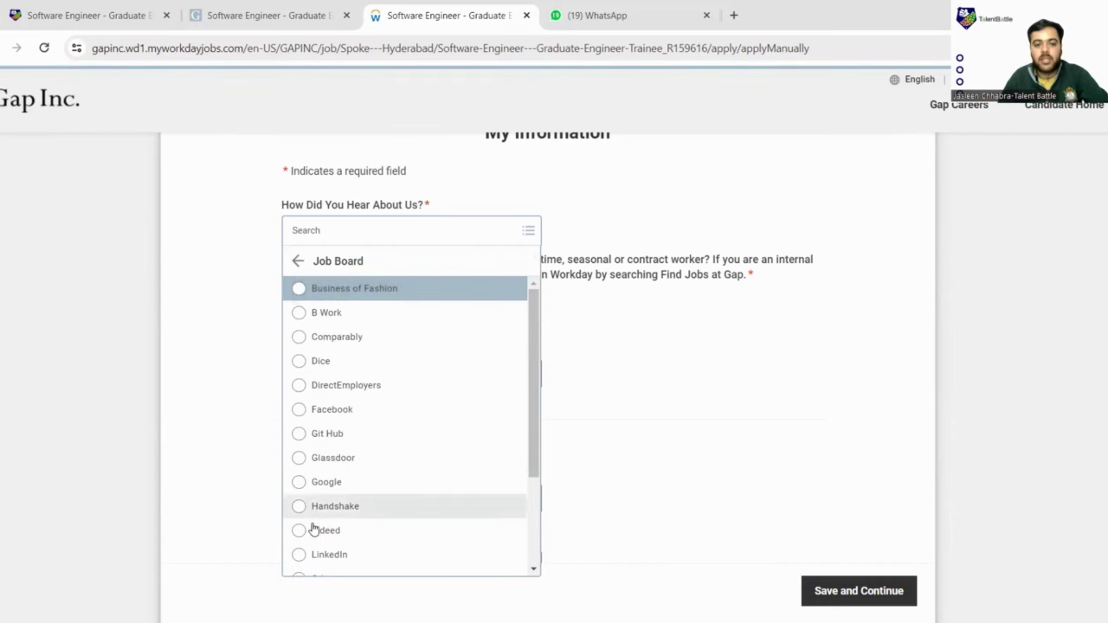
{"action": "scroll", "coordinate": [313, 528], "scroll_direction": "down", "scroll_amount": 1}
{"action": "scroll", "coordinate": [311, 525], "scroll_direction": "down", "scroll_amount": 2}
{"action": "scroll", "coordinate": [336, 504], "scroll_direction": "up", "scroll_amount": 4}
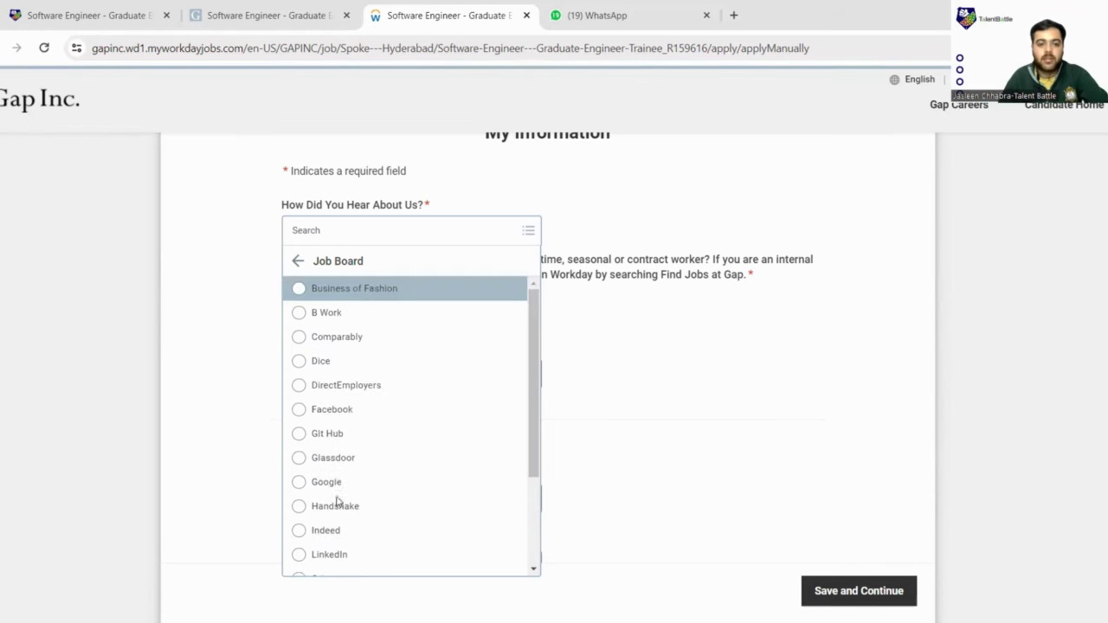
{"action": "scroll", "coordinate": [337, 473], "scroll_direction": "up", "scroll_amount": 2}
{"action": "scroll", "coordinate": [349, 475], "scroll_direction": "down", "scroll_amount": 3}
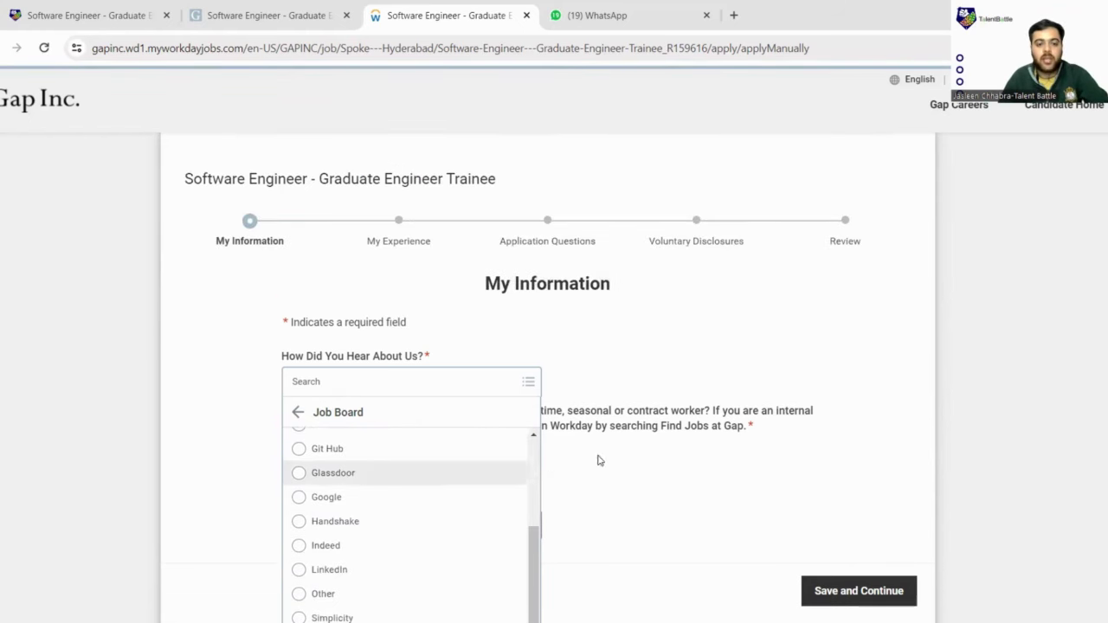
{"action": "left_click", "coordinate": [754, 404]}
Step: Answer No to the question about having ever worked for Gap Inc
{"action": "scroll", "coordinate": [480, 308], "scroll_direction": "down", "scroll_amount": 2}
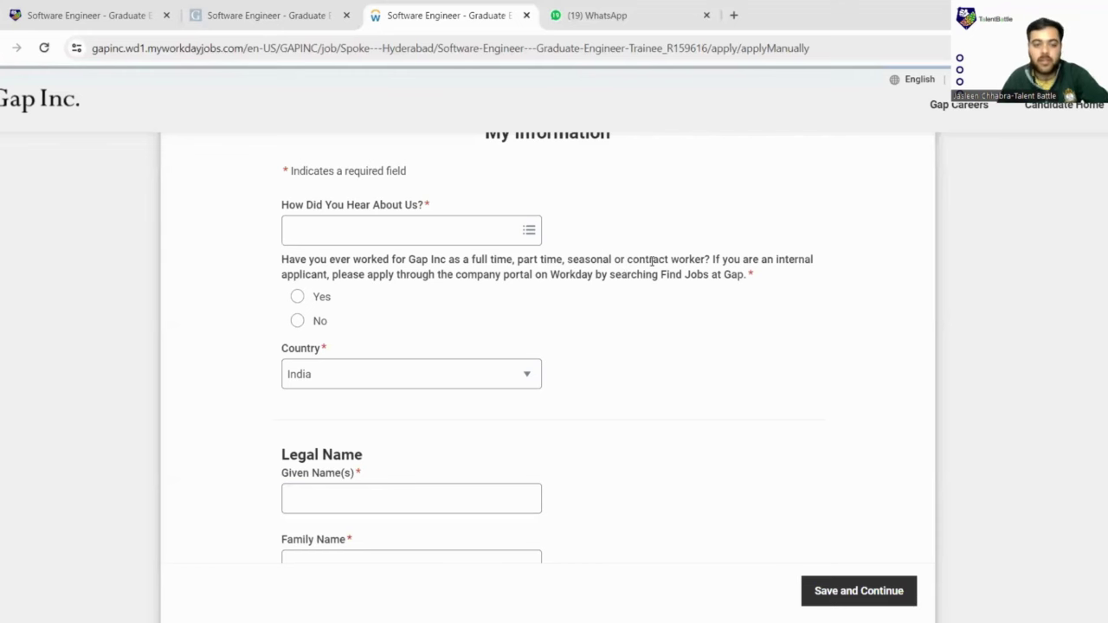
{"action": "left_click", "coordinate": [299, 323]}
Step: Review the Legal Name, Address, Email Address and Phone fields of the My Information page
{"action": "scroll", "coordinate": [455, 334], "scroll_direction": "down", "scroll_amount": 2}
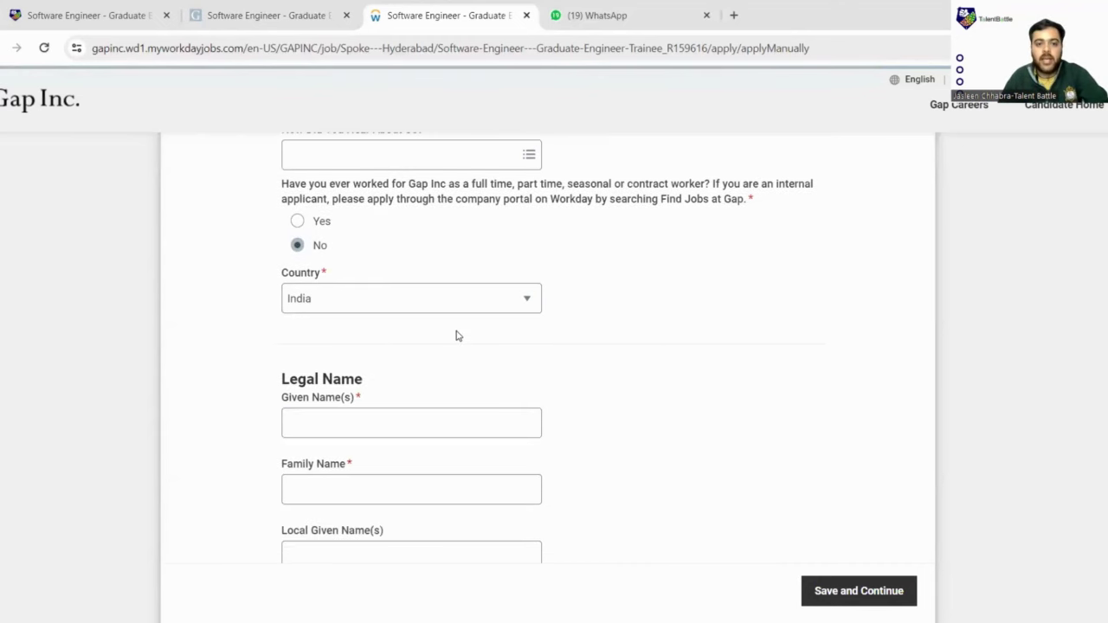
{"action": "scroll", "coordinate": [455, 334], "scroll_direction": "down", "scroll_amount": 2}
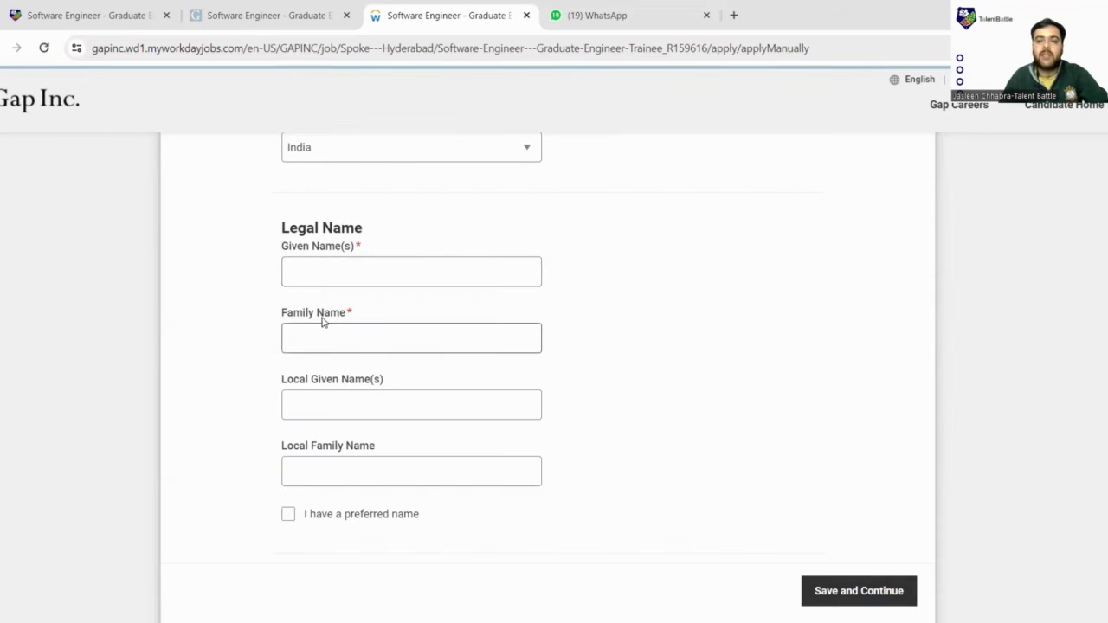
{"action": "scroll", "coordinate": [346, 321], "scroll_direction": "down", "scroll_amount": 2}
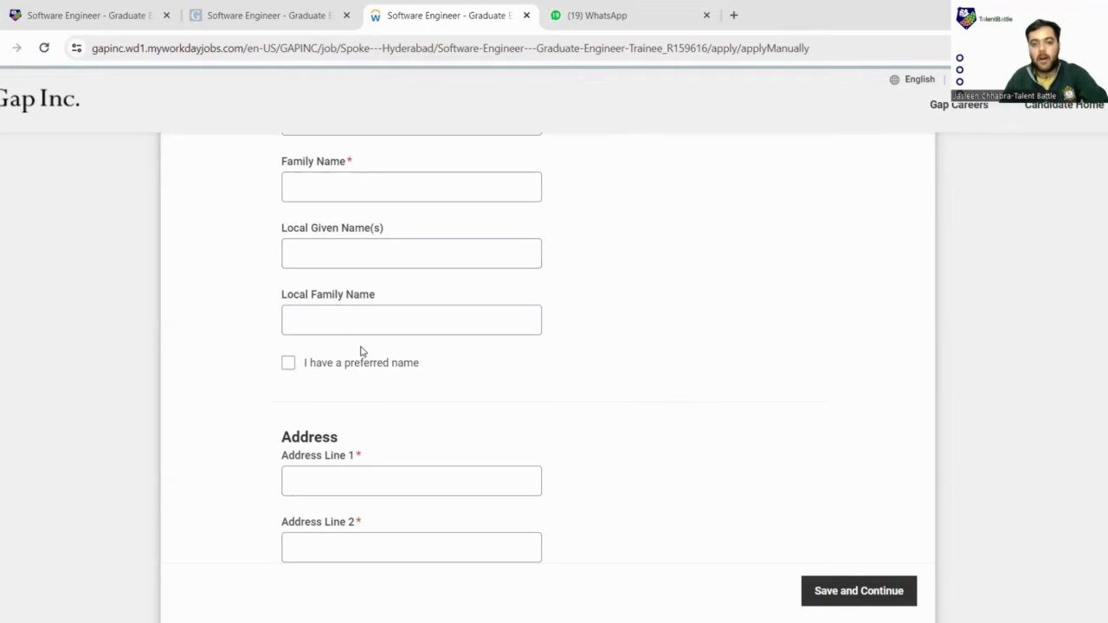
{"action": "scroll", "coordinate": [362, 350], "scroll_direction": "down", "scroll_amount": 2}
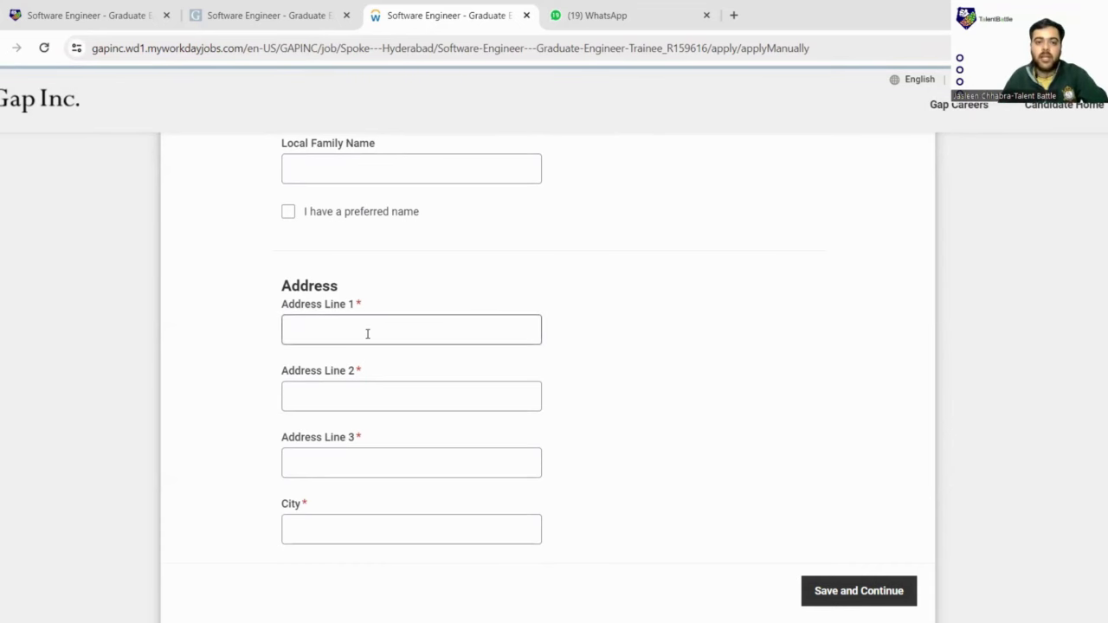
{"action": "scroll", "coordinate": [366, 334], "scroll_direction": "down", "scroll_amount": 1}
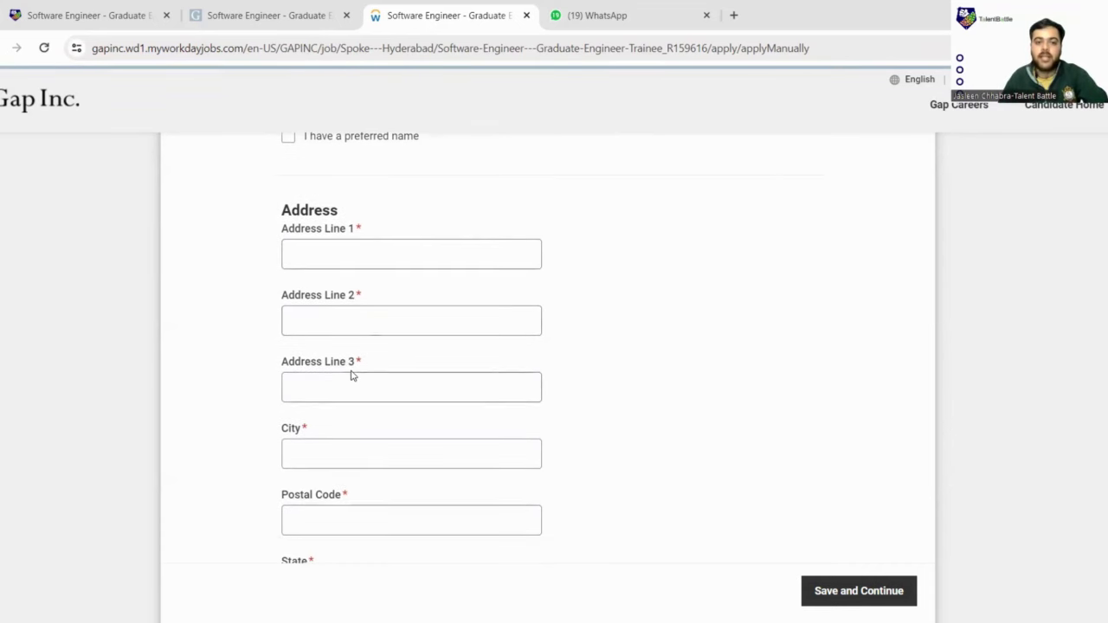
{"action": "scroll", "coordinate": [329, 368], "scroll_direction": "down", "scroll_amount": 1}
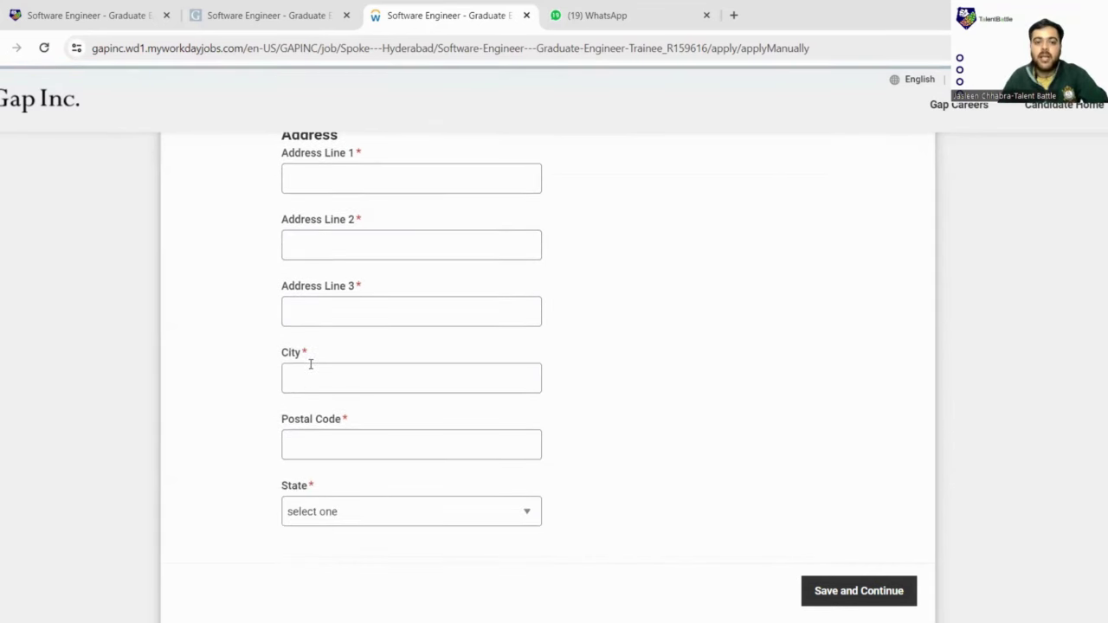
{"action": "scroll", "coordinate": [311, 371], "scroll_direction": "down", "scroll_amount": 1}
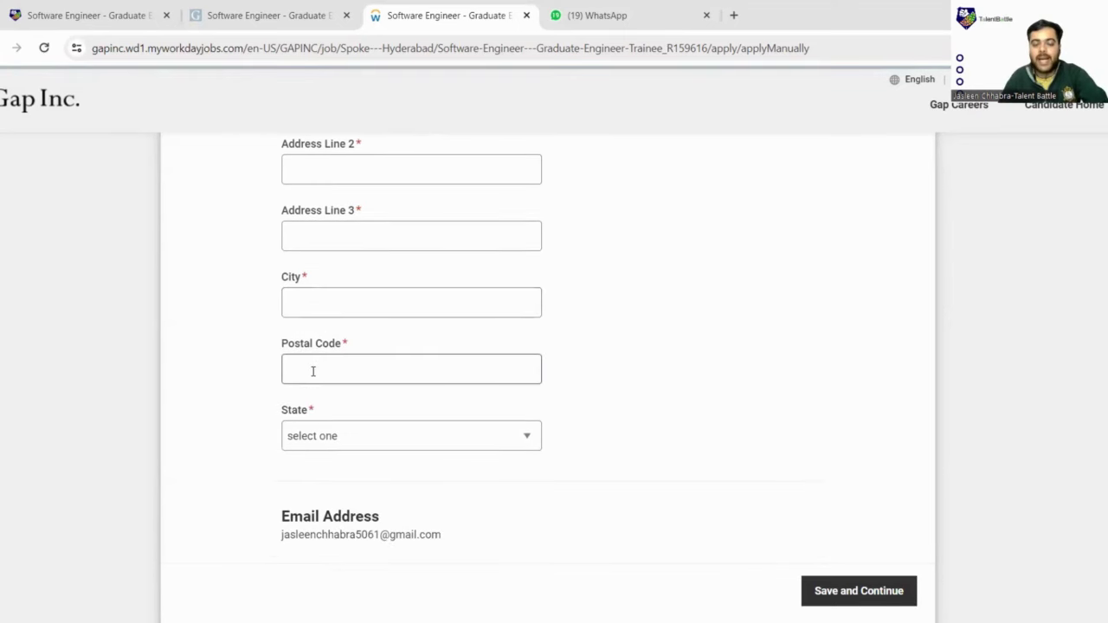
{"action": "scroll", "coordinate": [367, 428], "scroll_direction": "down", "scroll_amount": 2}
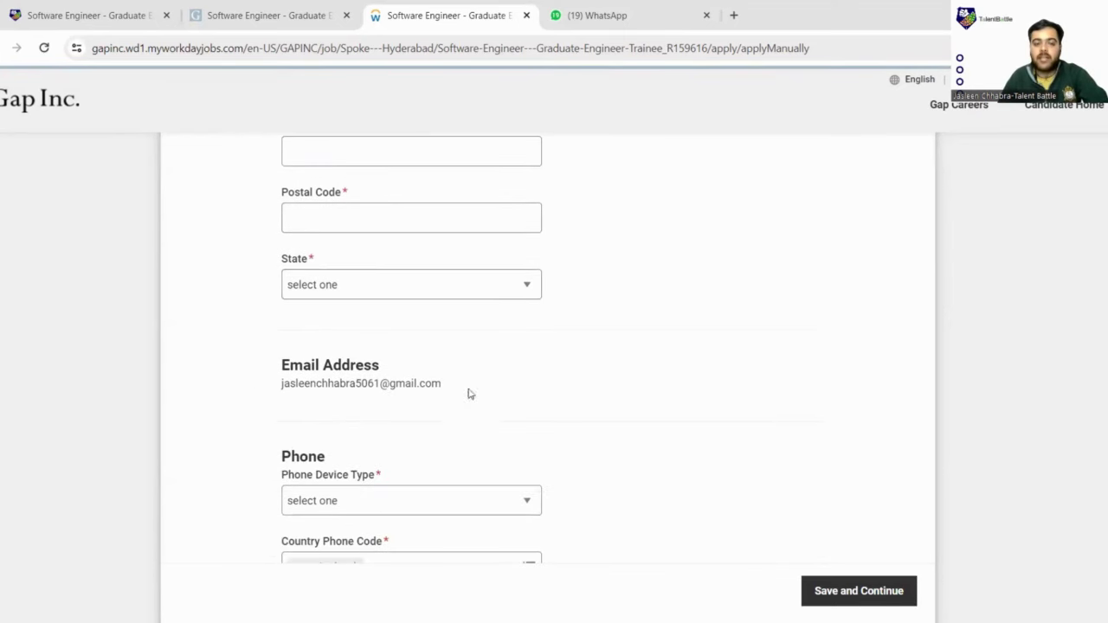
{"action": "scroll", "coordinate": [446, 372], "scroll_direction": "down", "scroll_amount": 2}
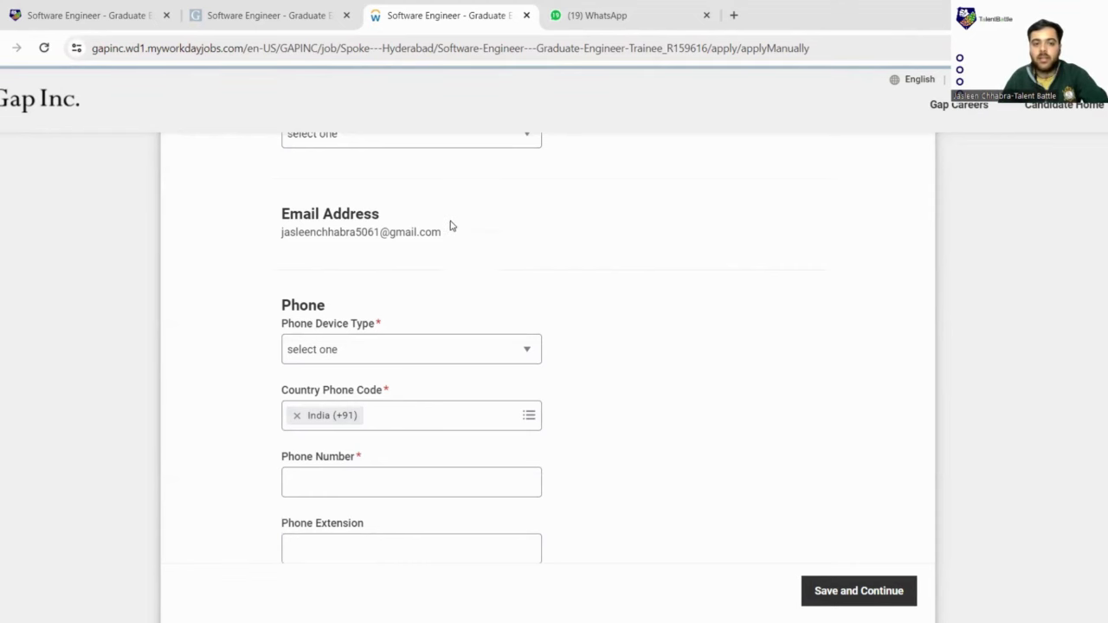
{"action": "scroll", "coordinate": [416, 235], "scroll_direction": "down", "scroll_amount": 2}
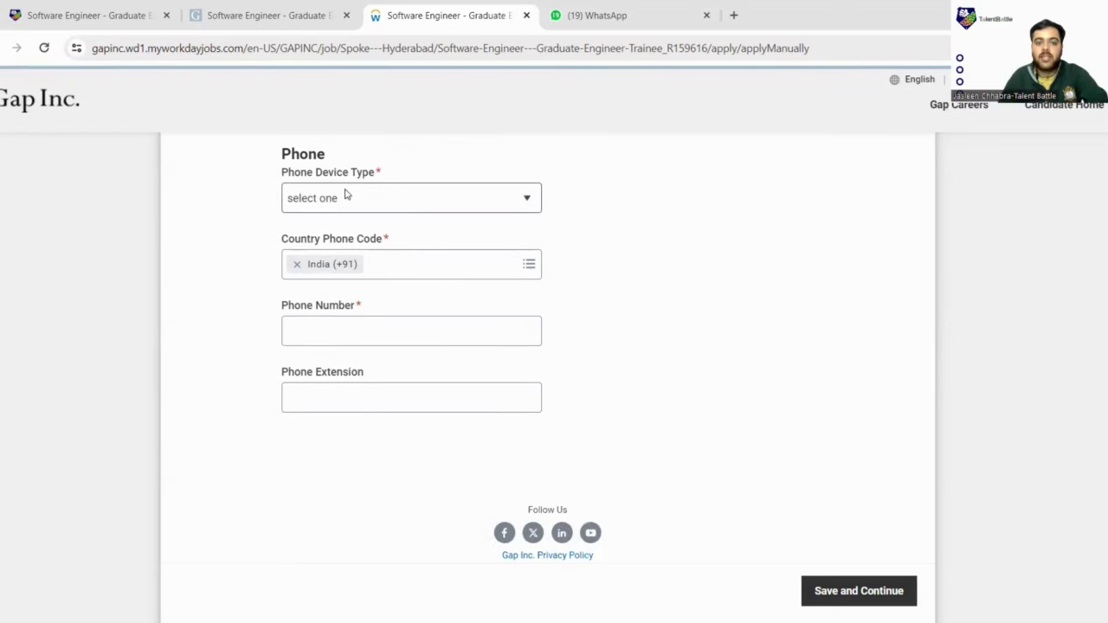
Step: Examine the Phone Device Type options without choosing one, and place the cursor in the Phone Number field
{"action": "left_click", "coordinate": [425, 200]}
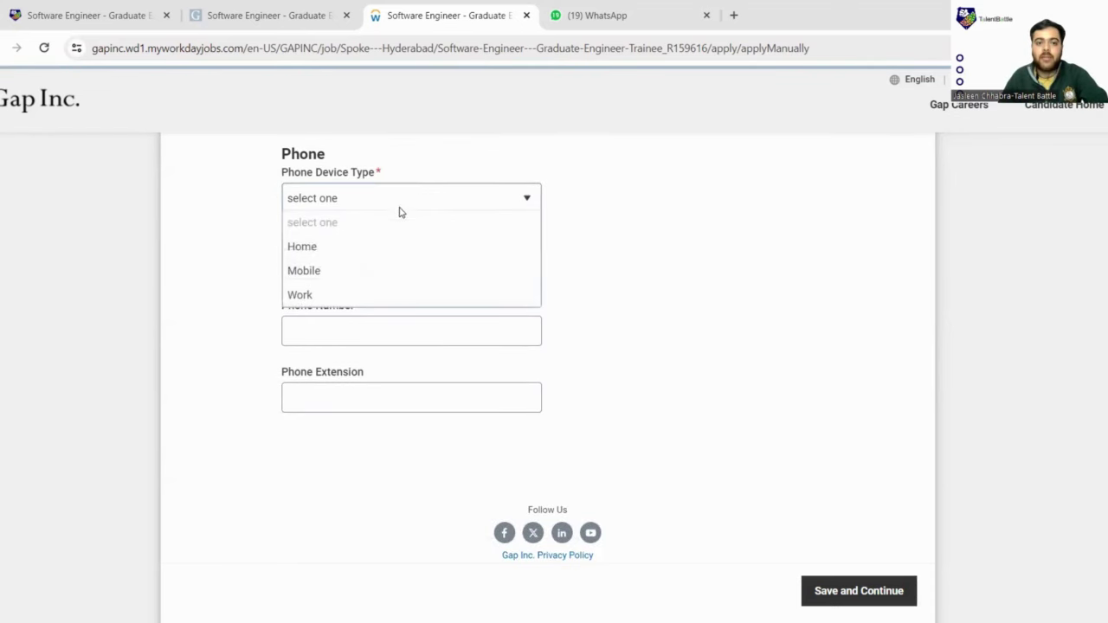
{"action": "left_click", "coordinate": [319, 275]}
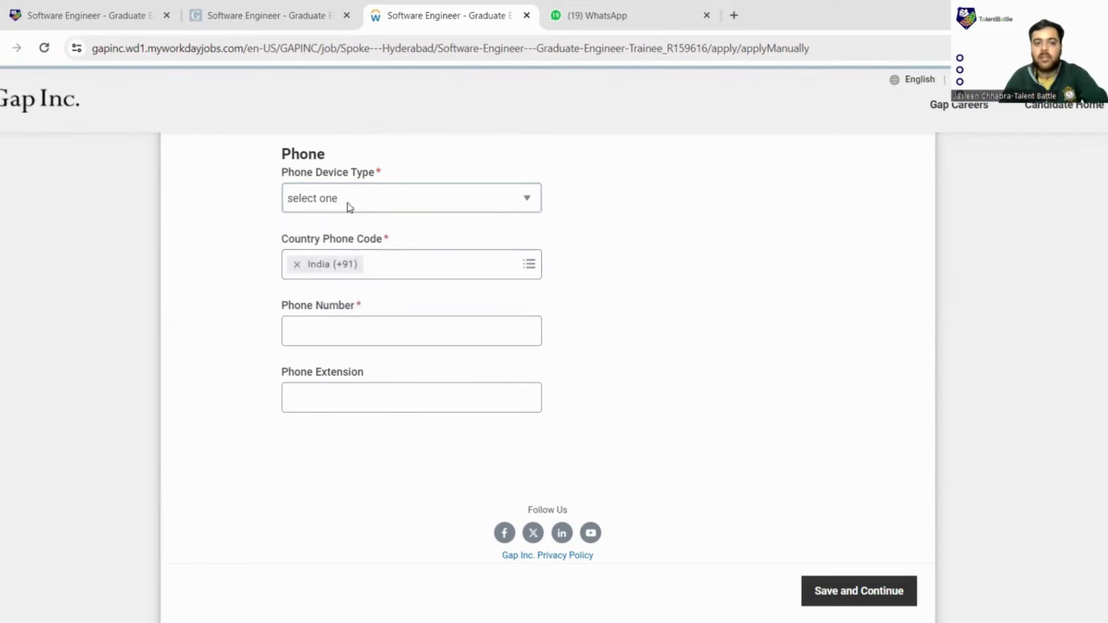
{"action": "scroll", "coordinate": [445, 230], "scroll_direction": "down", "scroll_amount": 1}
{"action": "left_click", "coordinate": [358, 249]}
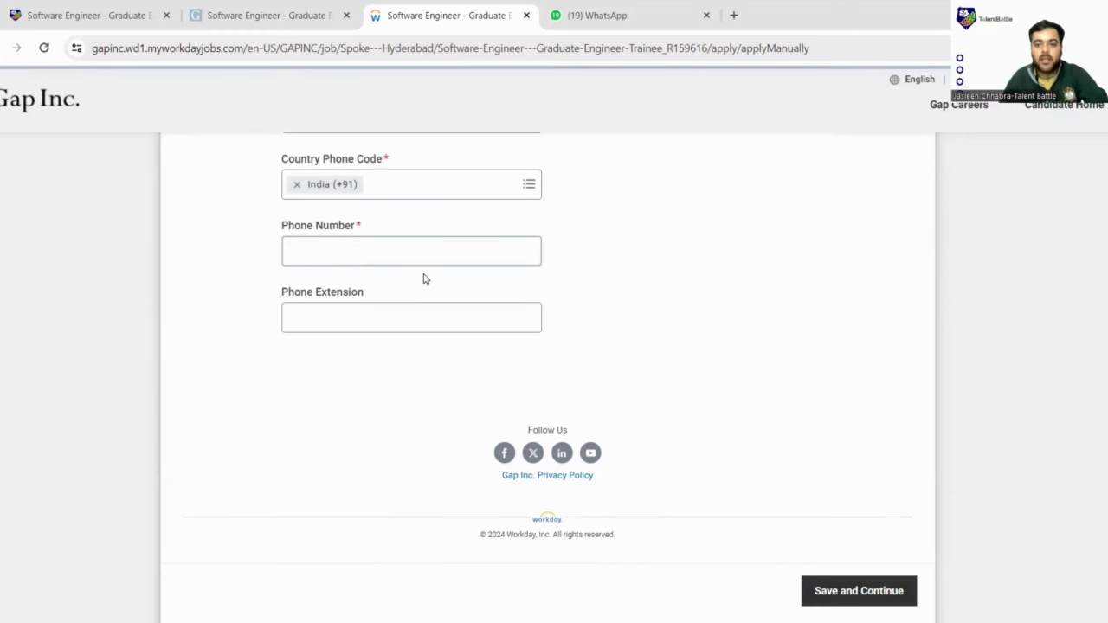
Step: Recheck the My Information fields, save the page and continue to My Experience
{"action": "scroll", "coordinate": [423, 277], "scroll_direction": "up", "scroll_amount": 10}
{"action": "scroll", "coordinate": [423, 277], "scroll_direction": "up", "scroll_amount": 5}
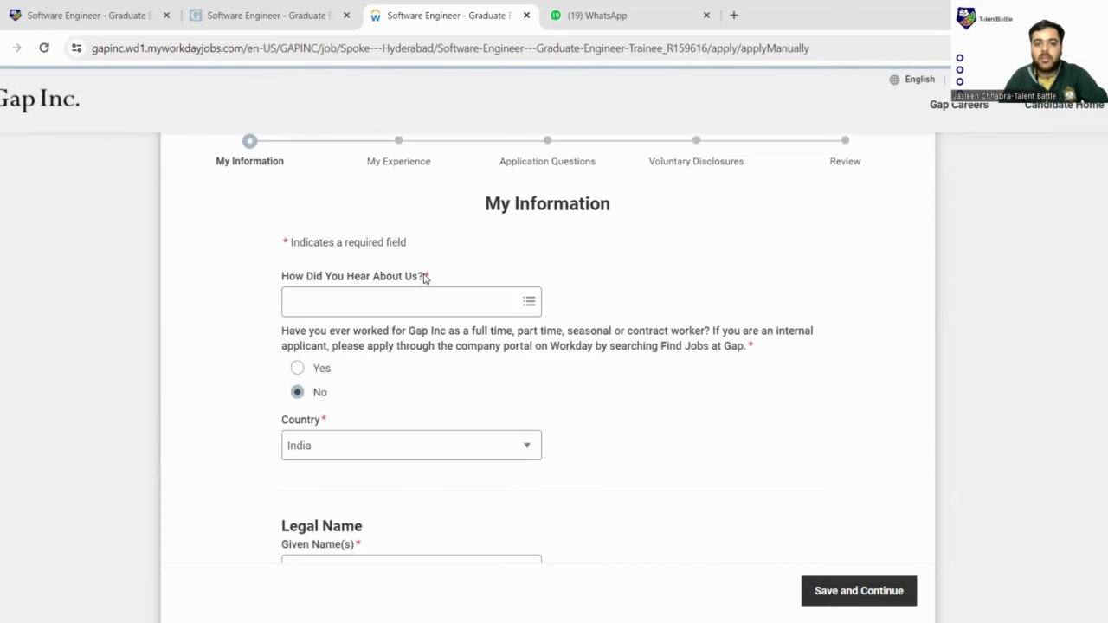
{"action": "scroll", "coordinate": [423, 277], "scroll_direction": "down", "scroll_amount": 4}
{"action": "left_click", "coordinate": [861, 580]}
{"action": "scroll", "coordinate": [853, 558], "scroll_direction": "down", "scroll_amount": 4}
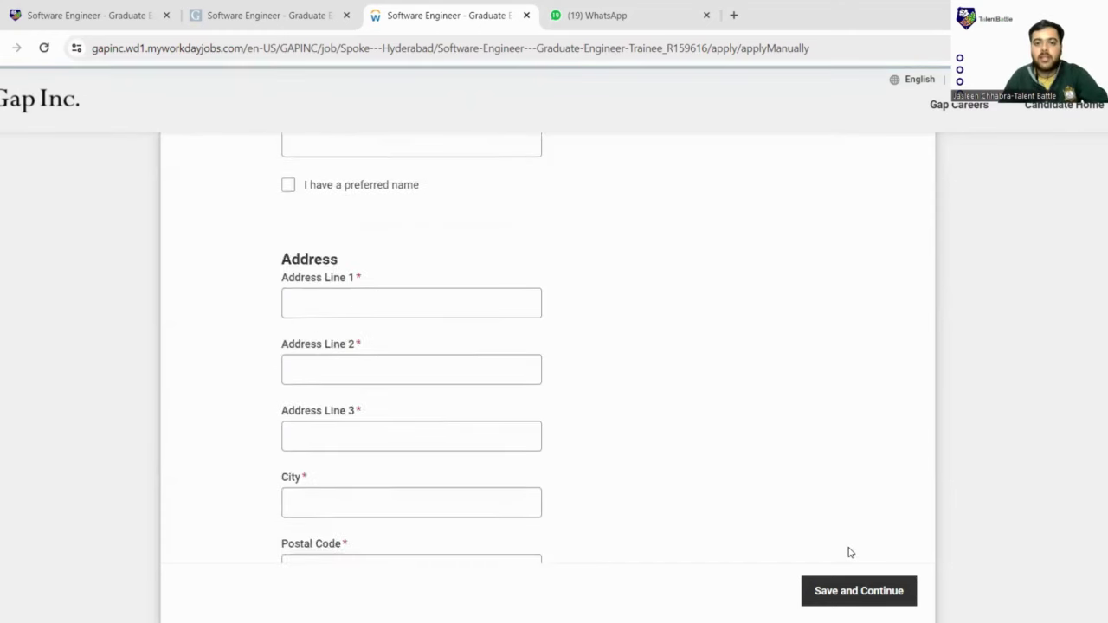
{"action": "scroll", "coordinate": [496, 297], "scroll_direction": "up", "scroll_amount": 8}
{"action": "scroll", "coordinate": [498, 300], "scroll_direction": "down", "scroll_amount": 8}
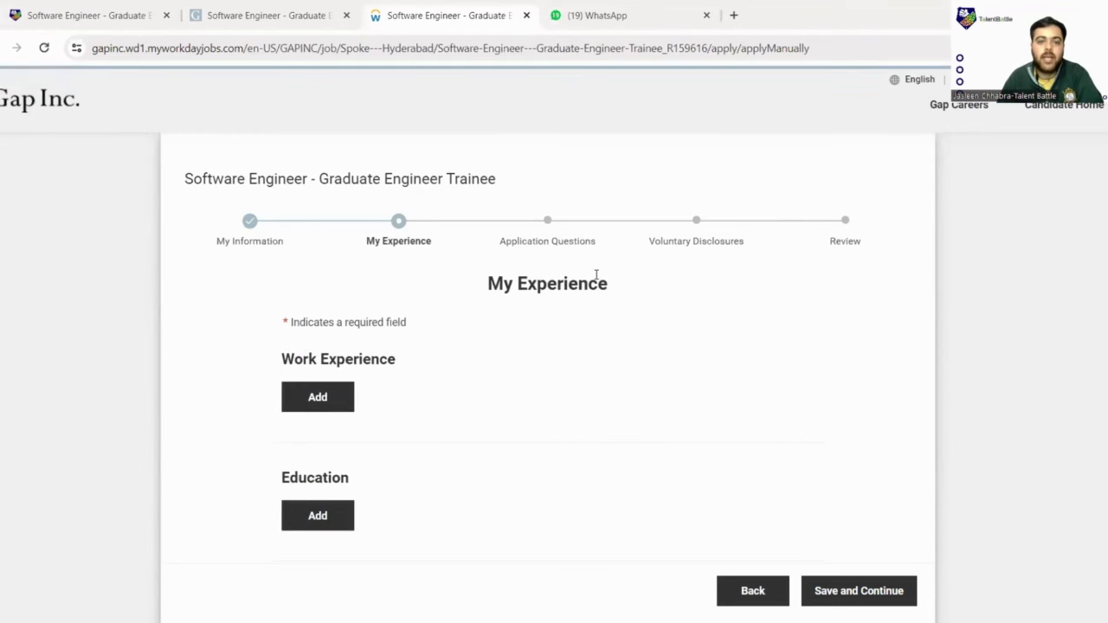
Step: Review the My Experience page from Work Experience, Education, Certifications and Languages through Skills, Resume/CV and Websites to the LinkedIn URL
{"action": "scroll", "coordinate": [476, 341], "scroll_direction": "down", "scroll_amount": 1}
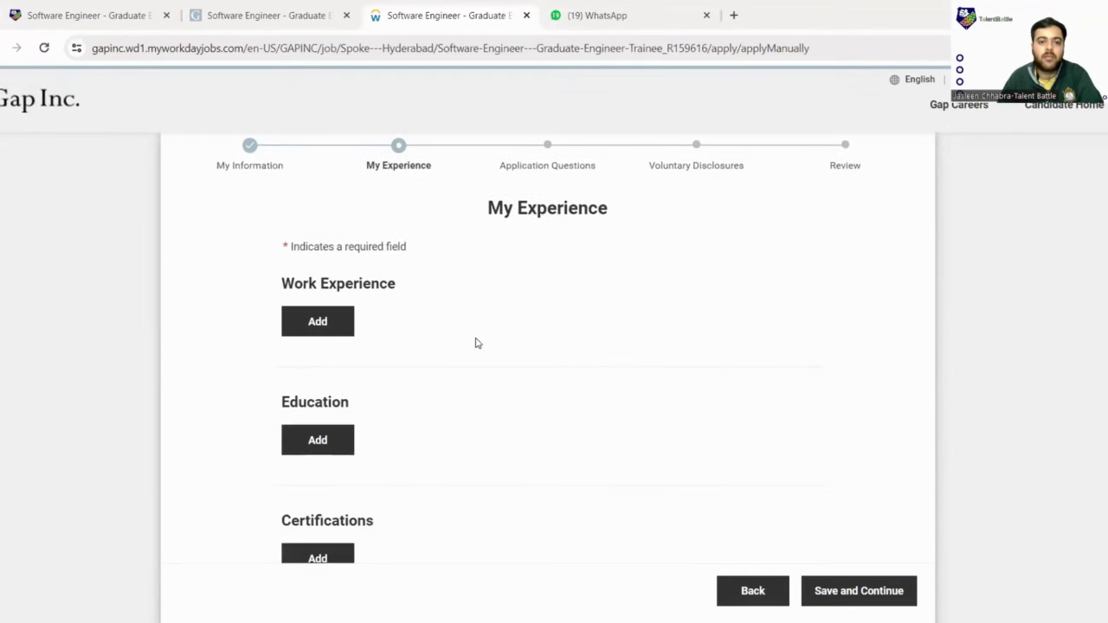
{"action": "scroll", "coordinate": [415, 285], "scroll_direction": "down", "scroll_amount": 2}
{"action": "scroll", "coordinate": [346, 354], "scroll_direction": "up", "scroll_amount": 2}
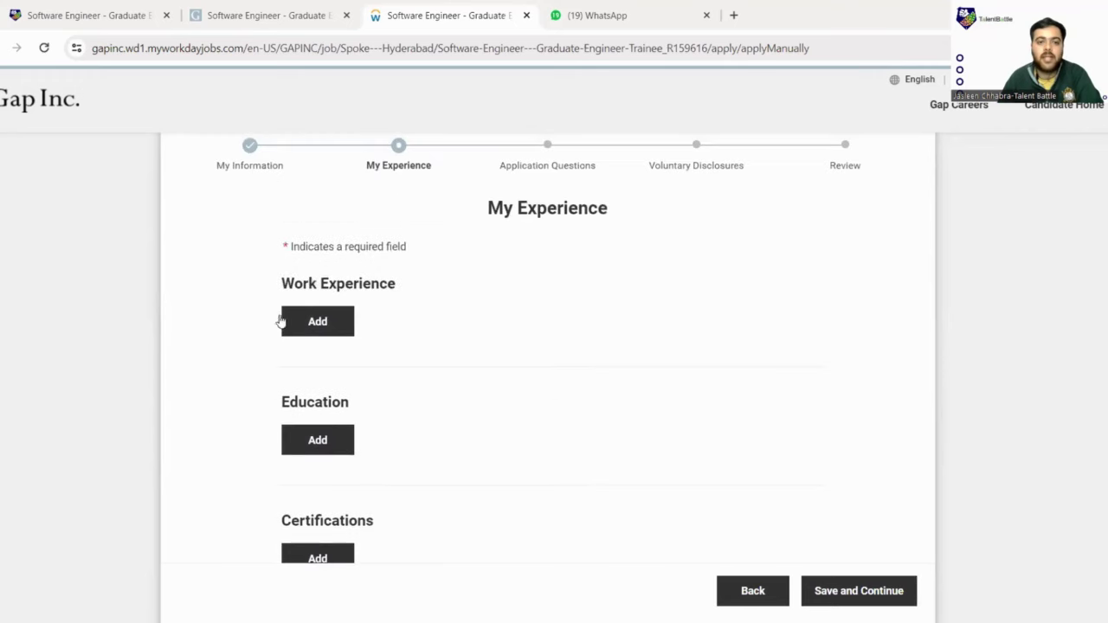
{"action": "scroll", "coordinate": [386, 324], "scroll_direction": "down", "scroll_amount": 2}
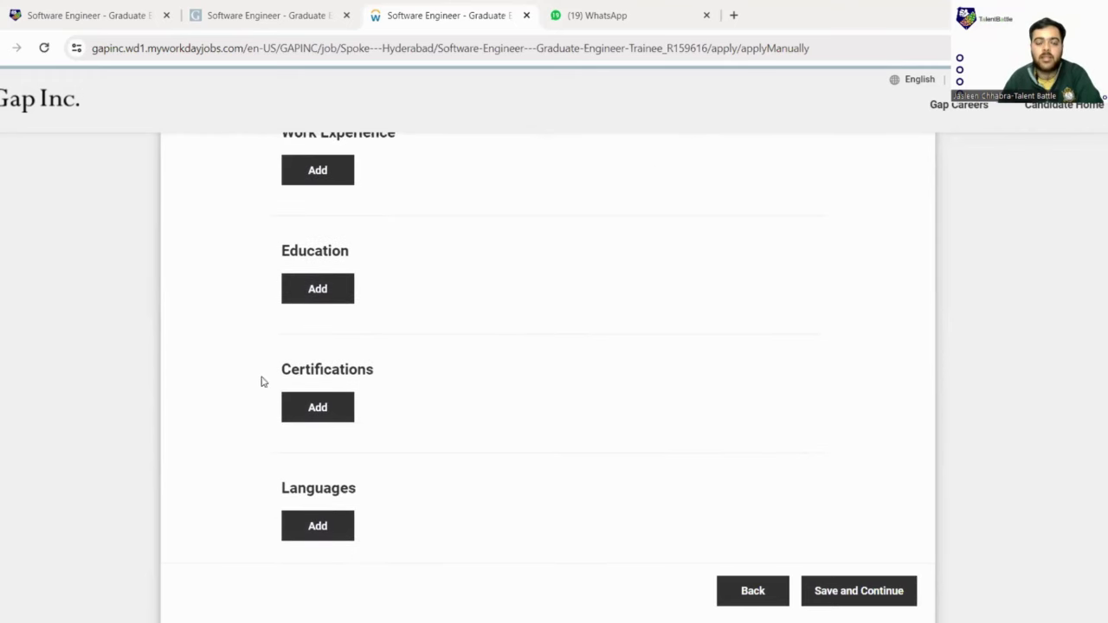
{"action": "scroll", "coordinate": [371, 395], "scroll_direction": "down", "scroll_amount": 2}
{"action": "scroll", "coordinate": [411, 372], "scroll_direction": "down", "scroll_amount": 2}
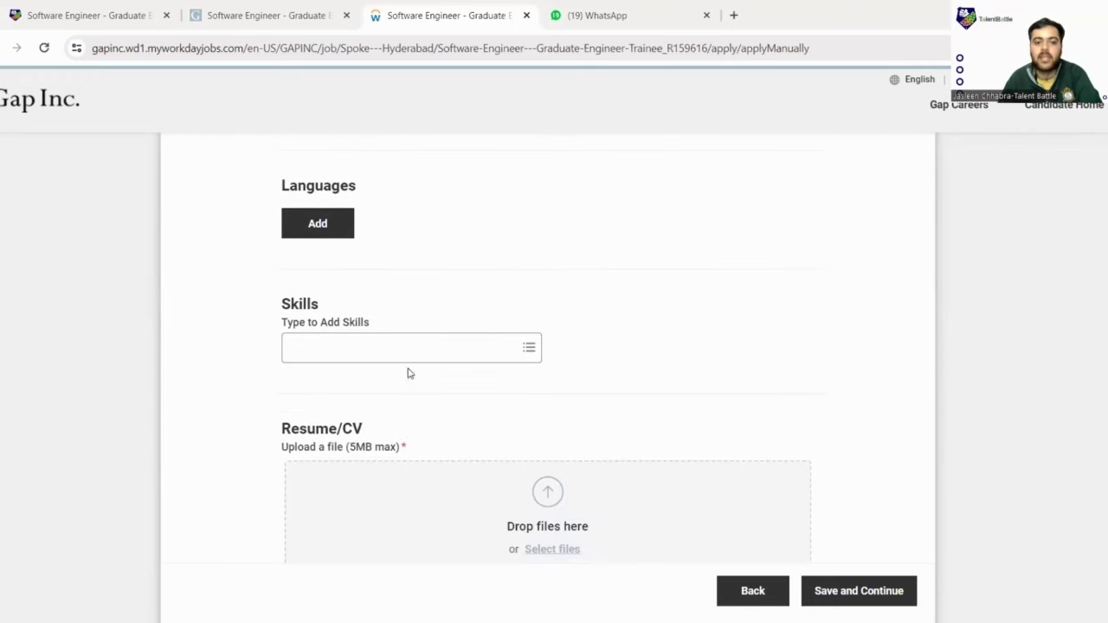
{"action": "scroll", "coordinate": [440, 371], "scroll_direction": "down", "scroll_amount": 2}
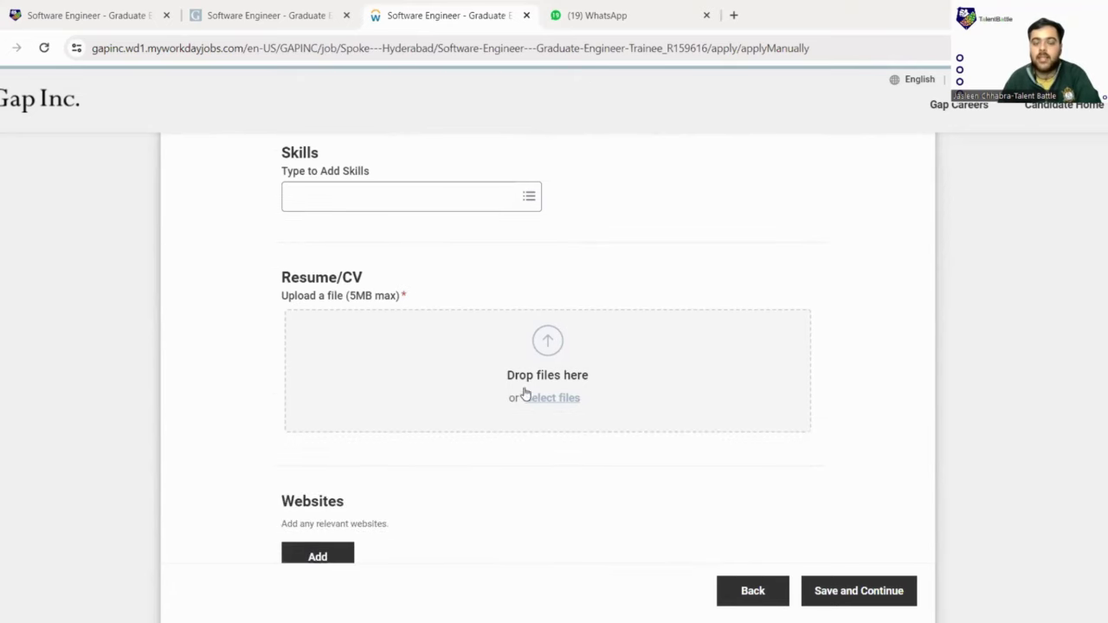
{"action": "scroll", "coordinate": [576, 342], "scroll_direction": "down", "scroll_amount": 2}
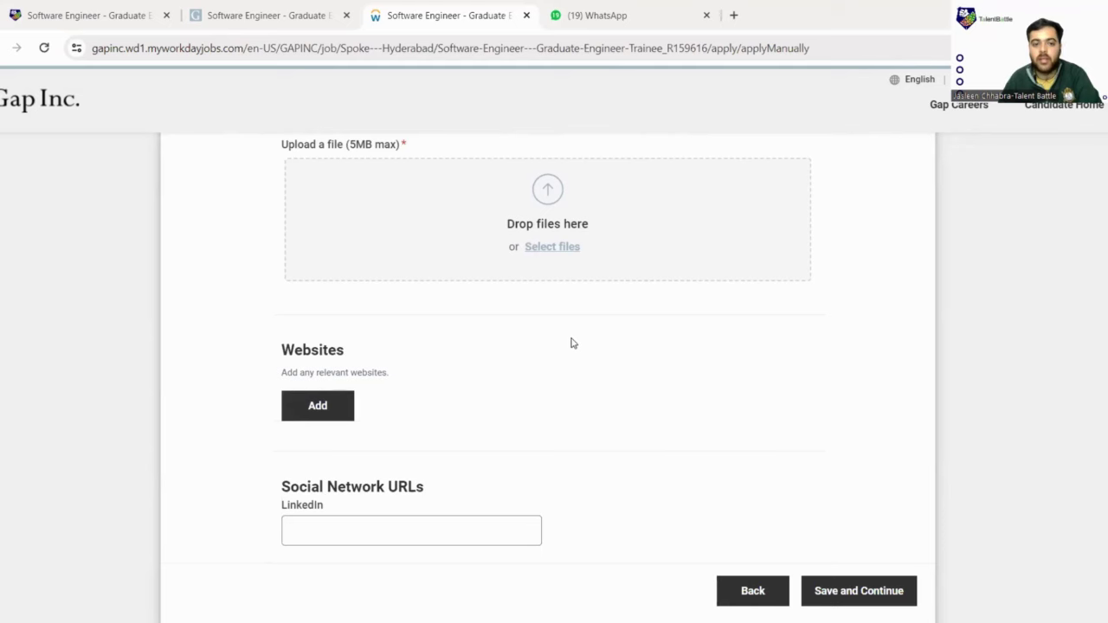
{"action": "scroll", "coordinate": [571, 341], "scroll_direction": "down", "scroll_amount": 2}
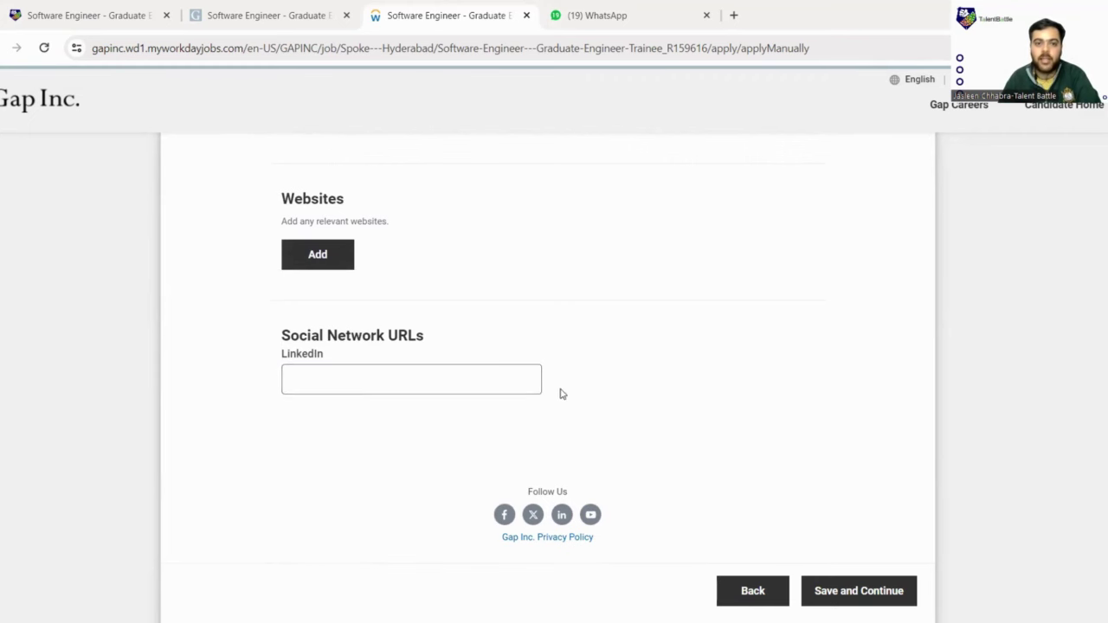
{"action": "scroll", "coordinate": [600, 328], "scroll_direction": "up", "scroll_amount": 12}
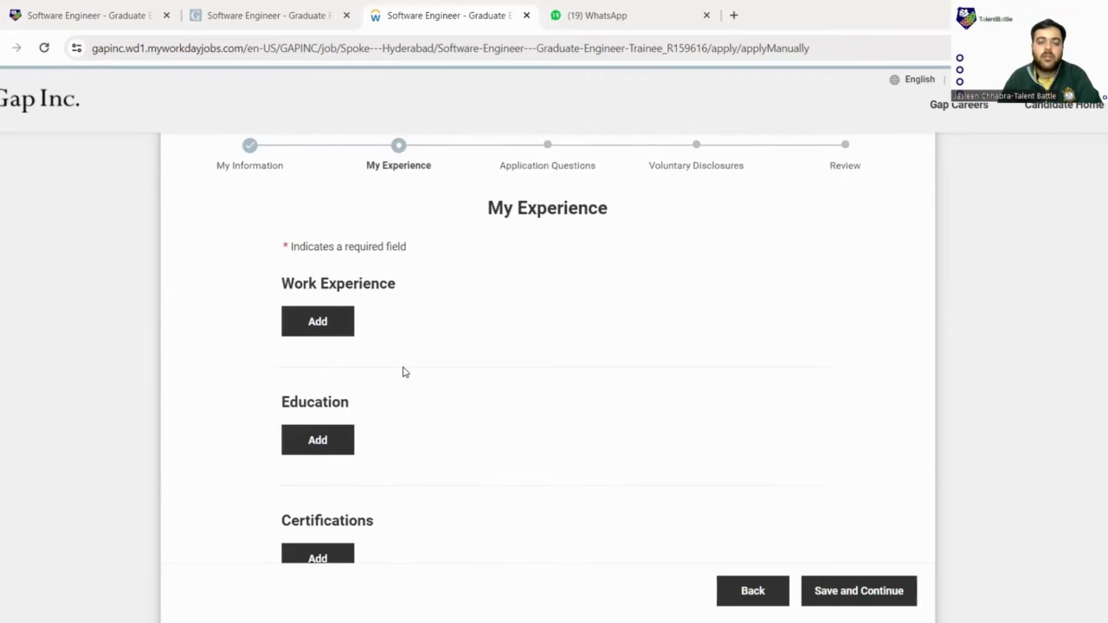
Step: Add a blank Work Experience entry and review its job title, company, location, date and role description fields
{"action": "left_click", "coordinate": [346, 326]}
{"action": "scroll", "coordinate": [393, 319], "scroll_direction": "down", "scroll_amount": 2}
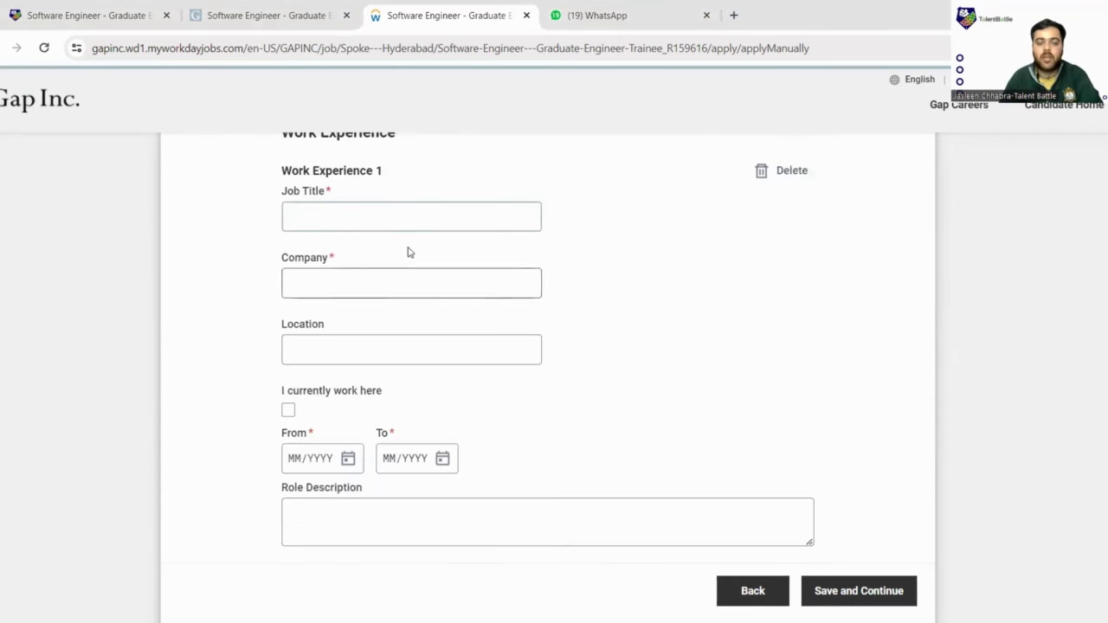
{"action": "scroll", "coordinate": [412, 347], "scroll_direction": "down", "scroll_amount": 1}
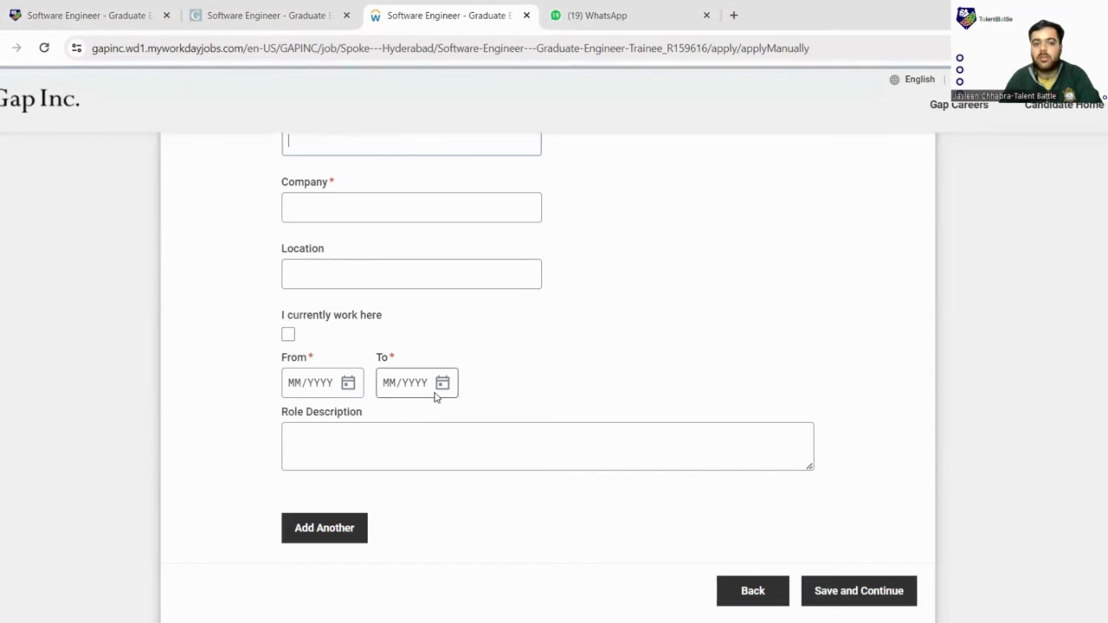
{"action": "scroll", "coordinate": [436, 395], "scroll_direction": "down", "scroll_amount": 1}
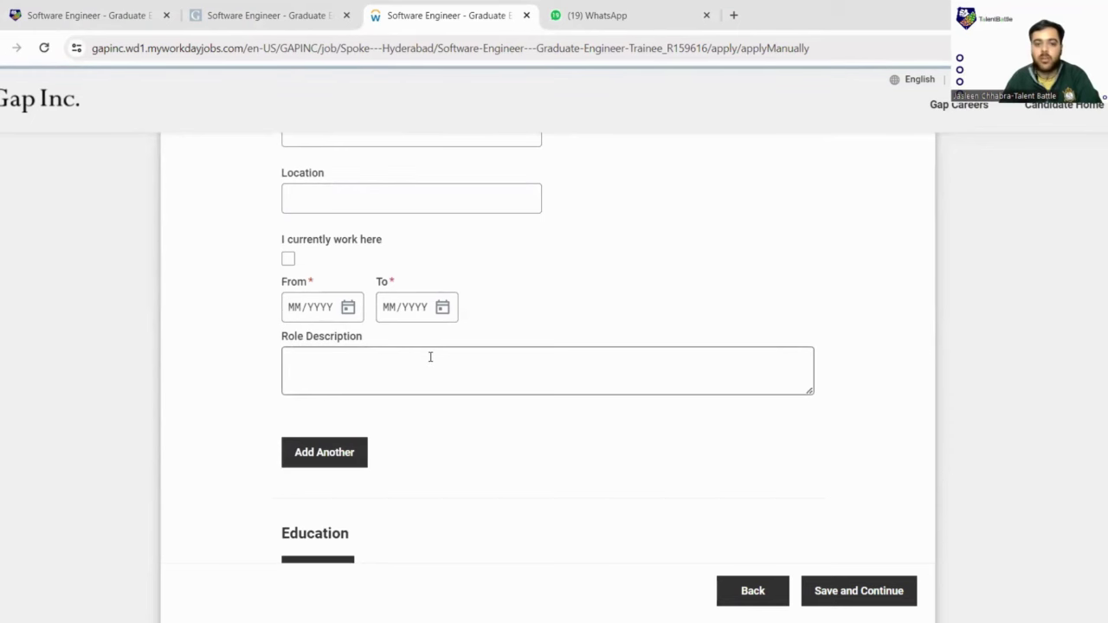
{"action": "scroll", "coordinate": [430, 356], "scroll_direction": "down", "scroll_amount": 3}
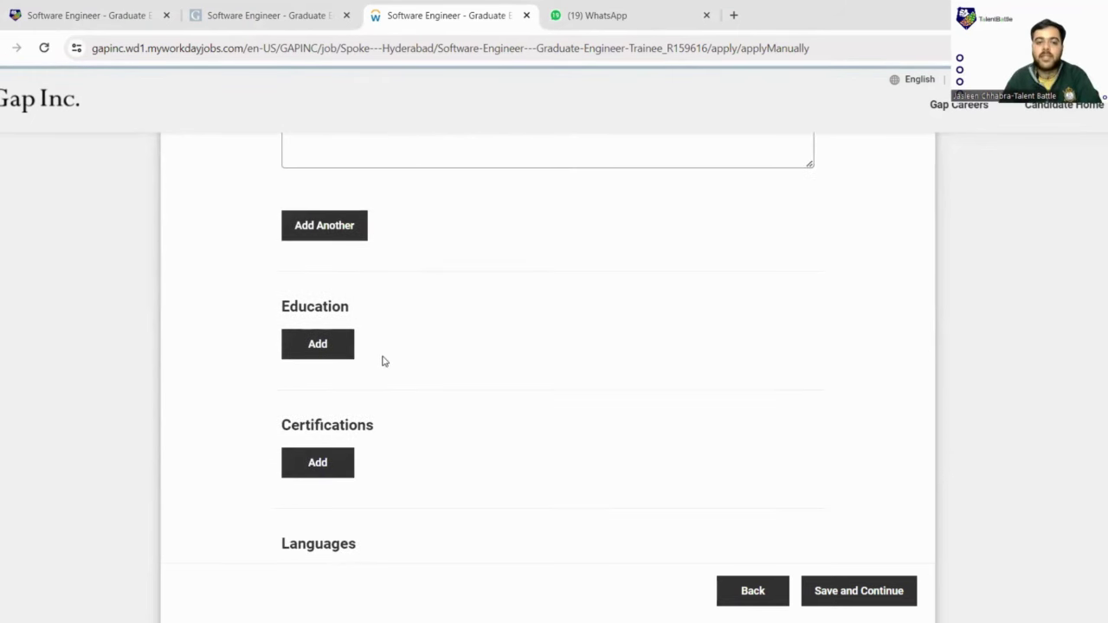
Step: Add a blank Education entry and look through its Degree options, closing the list without choosing one
{"action": "scroll", "coordinate": [401, 349], "scroll_direction": "down", "scroll_amount": 2}
{"action": "left_click", "coordinate": [327, 202]}
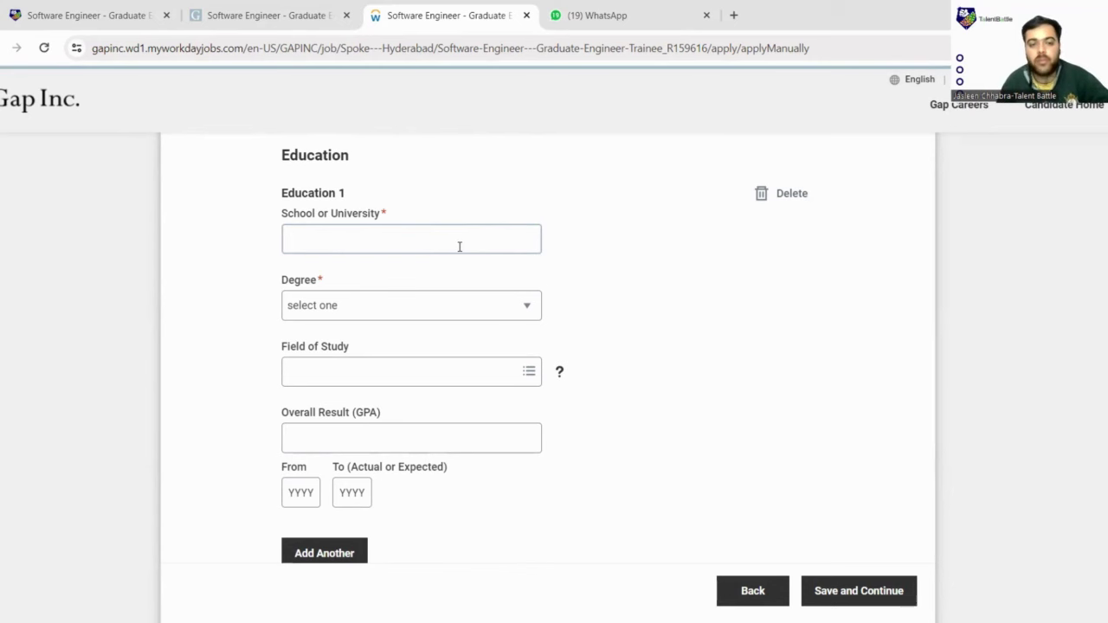
{"action": "left_click", "coordinate": [396, 311]}
{"action": "scroll", "coordinate": [371, 372], "scroll_direction": "down", "scroll_amount": 1}
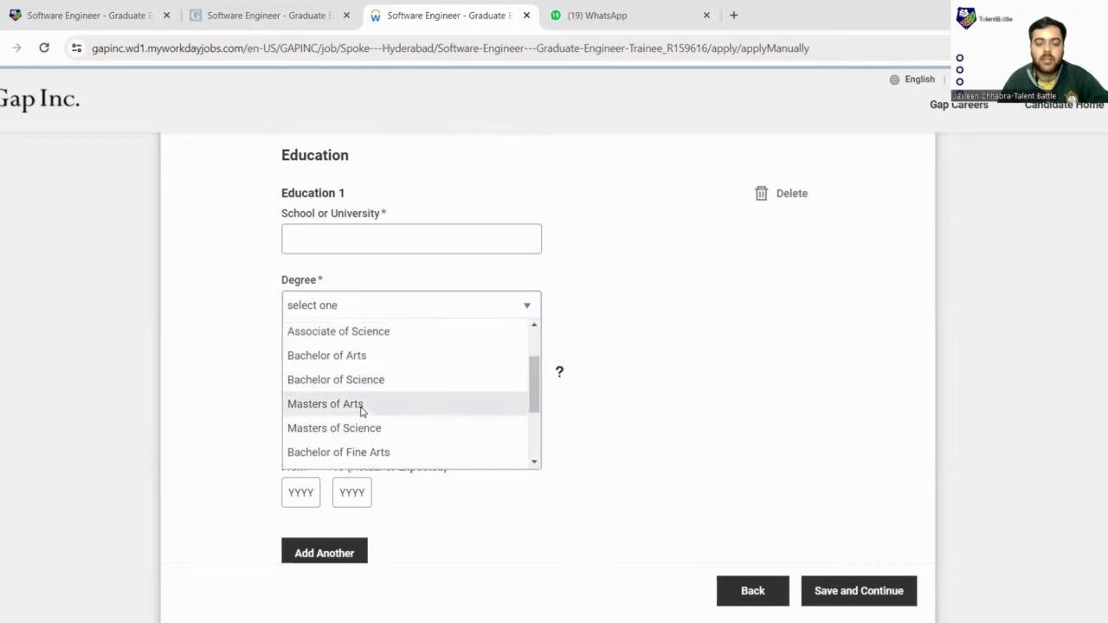
{"action": "scroll", "coordinate": [362, 406], "scroll_direction": "up", "scroll_amount": 1}
{"action": "scroll", "coordinate": [363, 412], "scroll_direction": "down", "scroll_amount": 2}
{"action": "scroll", "coordinate": [361, 414], "scroll_direction": "down", "scroll_amount": 1}
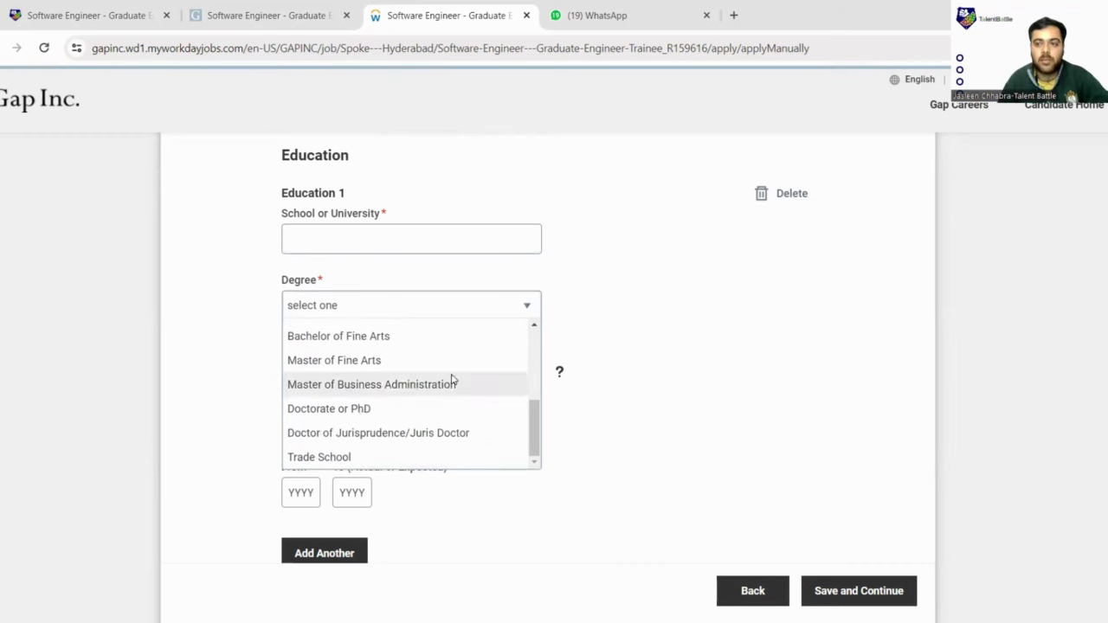
{"action": "left_click", "coordinate": [636, 326]}
Step: Look through the Field of Study options of the Education 1 entry
{"action": "scroll", "coordinate": [623, 323], "scroll_direction": "down", "scroll_amount": 1}
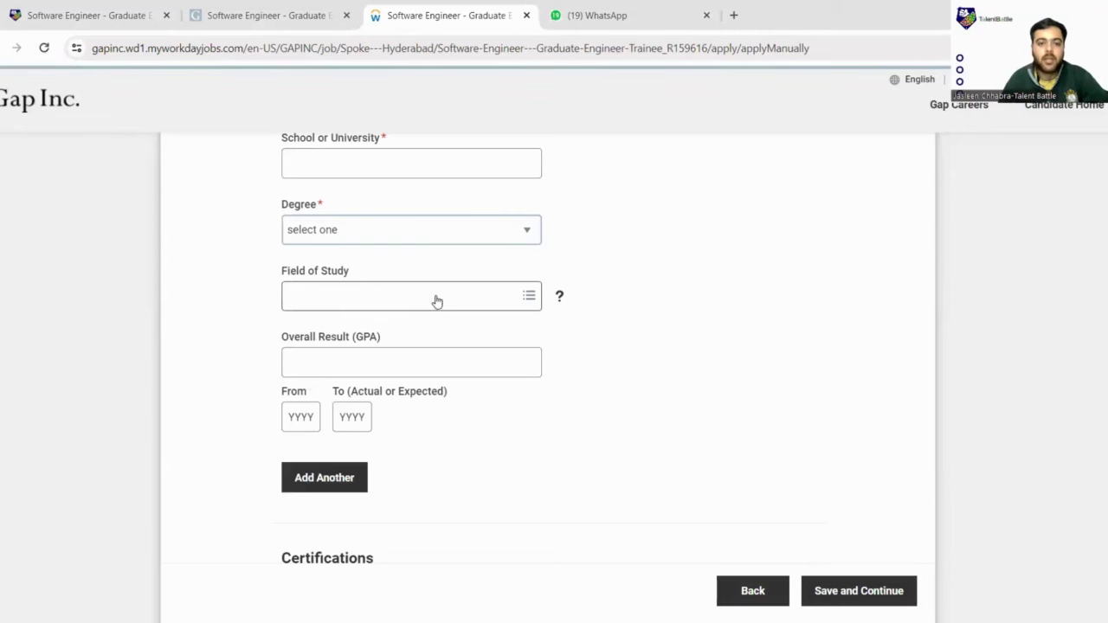
{"action": "scroll", "coordinate": [364, 264], "scroll_direction": "down", "scroll_amount": 1}
{"action": "left_click", "coordinate": [384, 229]}
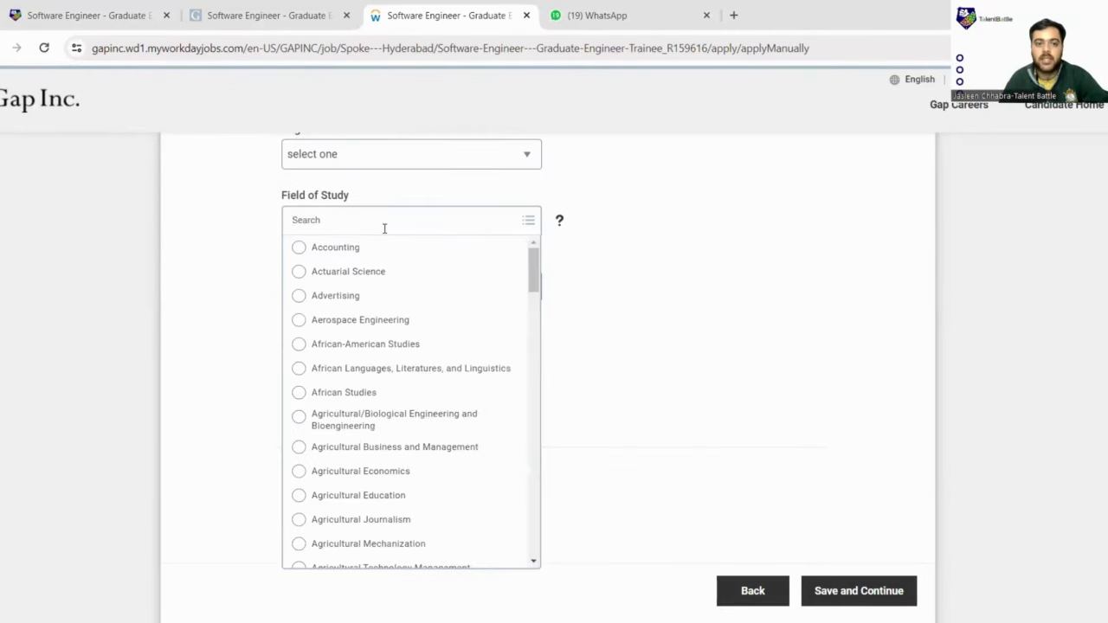
{"action": "scroll", "coordinate": [396, 384], "scroll_direction": "down", "scroll_amount": 6}
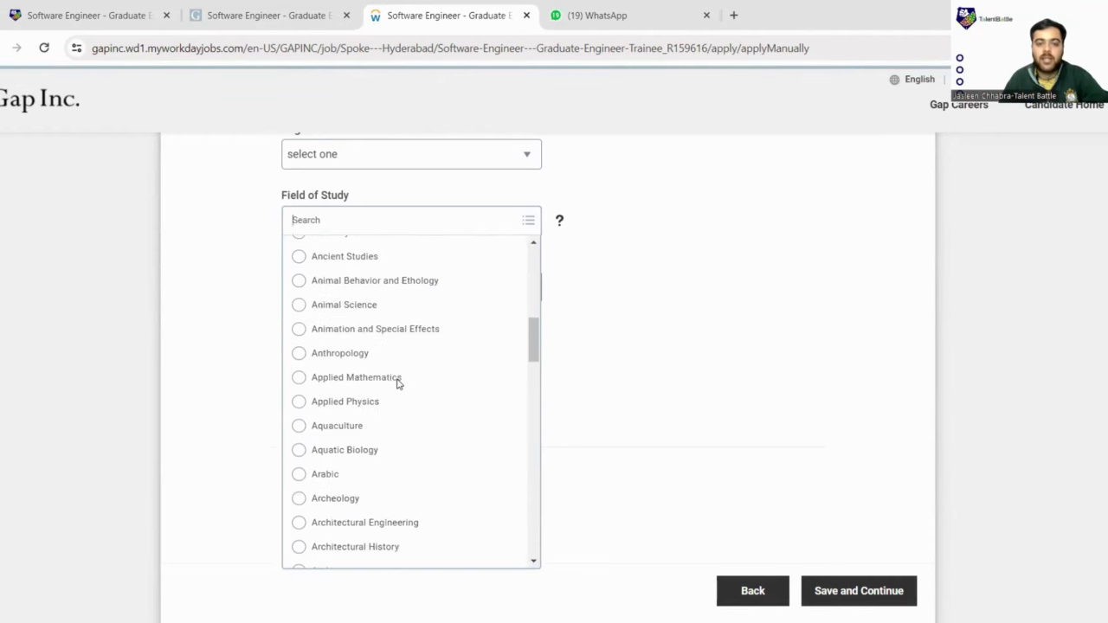
{"action": "scroll", "coordinate": [375, 314], "scroll_direction": "up", "scroll_amount": 8}
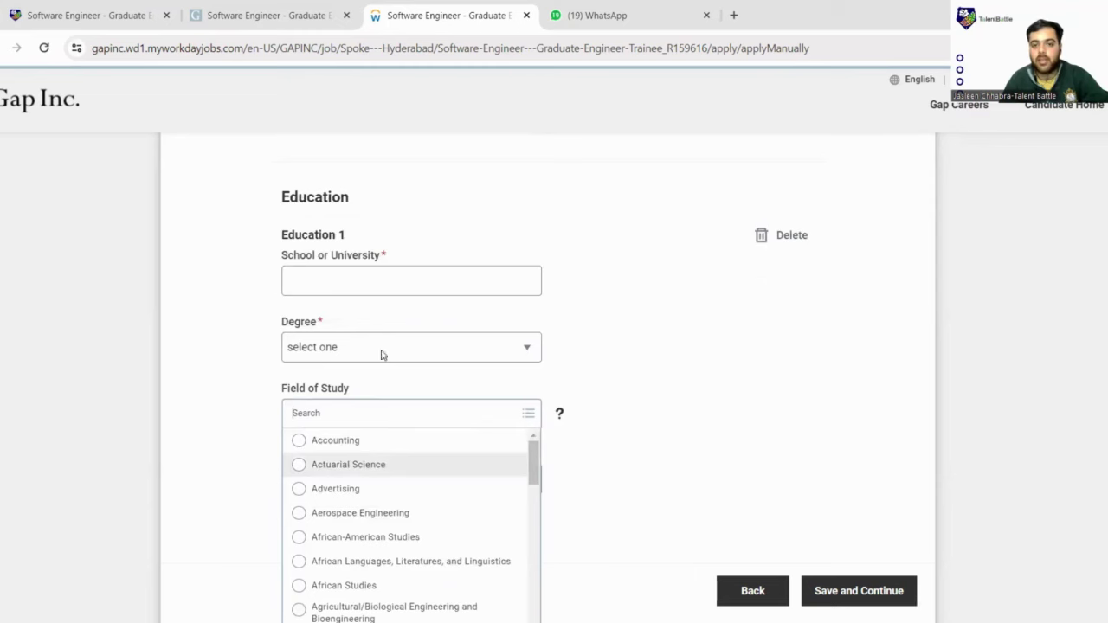
Step: Search the Education 1 field of study options for "information" and choose Information Technology
{"action": "scroll", "coordinate": [381, 355], "scroll_direction": "up", "scroll_amount": 1}
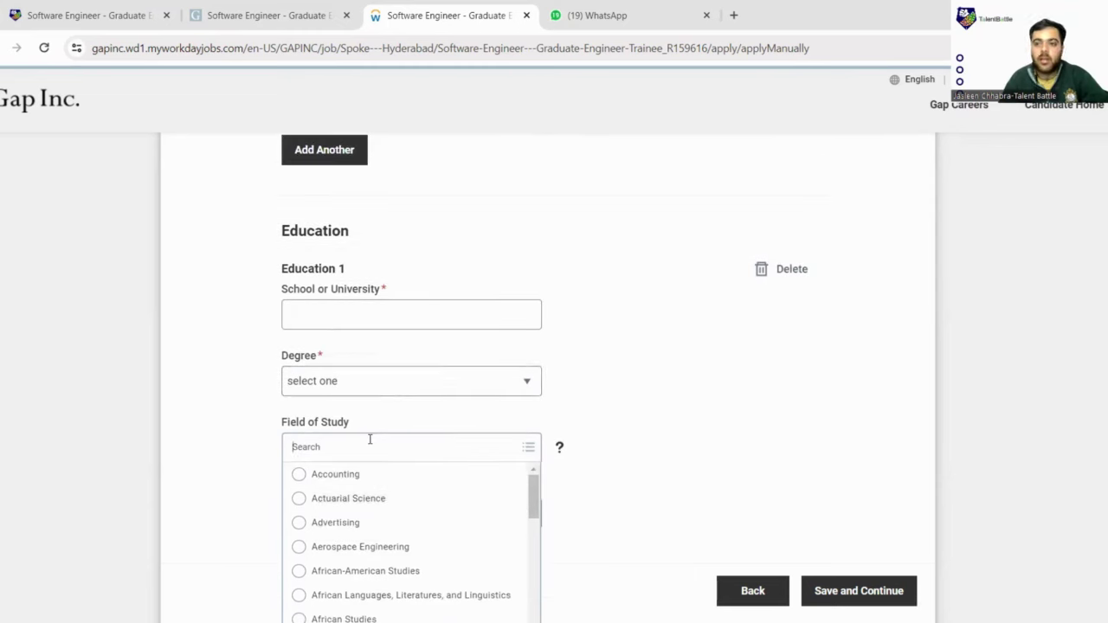
{"action": "type", "text": "information"}
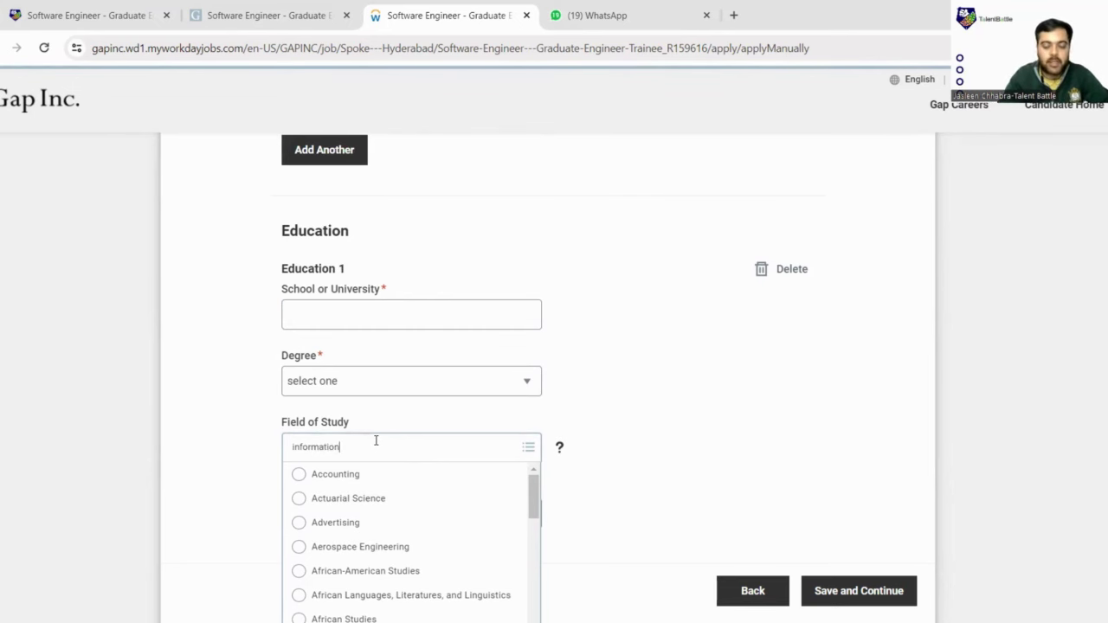
{"action": "key", "text": "Return"}
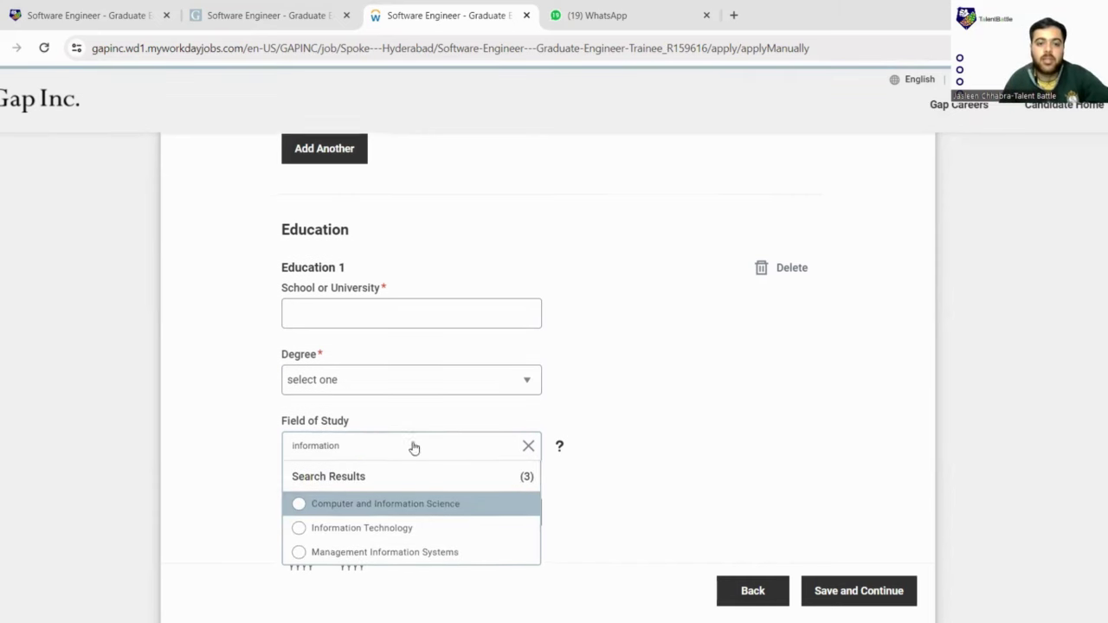
{"action": "scroll", "coordinate": [380, 450], "scroll_direction": "down", "scroll_amount": 1}
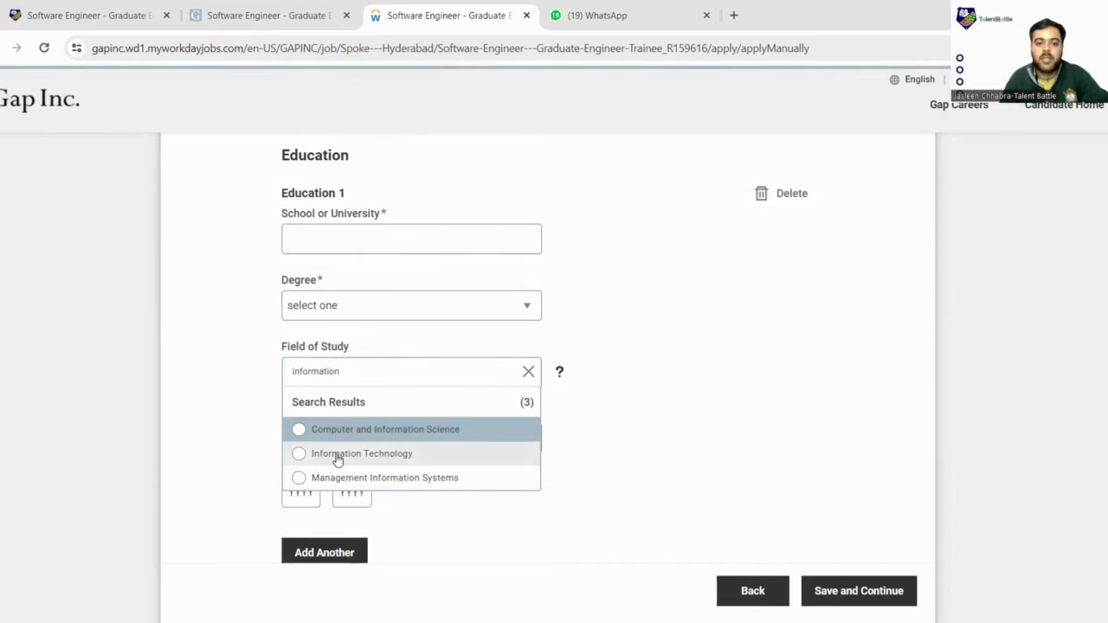
{"action": "left_click", "coordinate": [349, 456]}
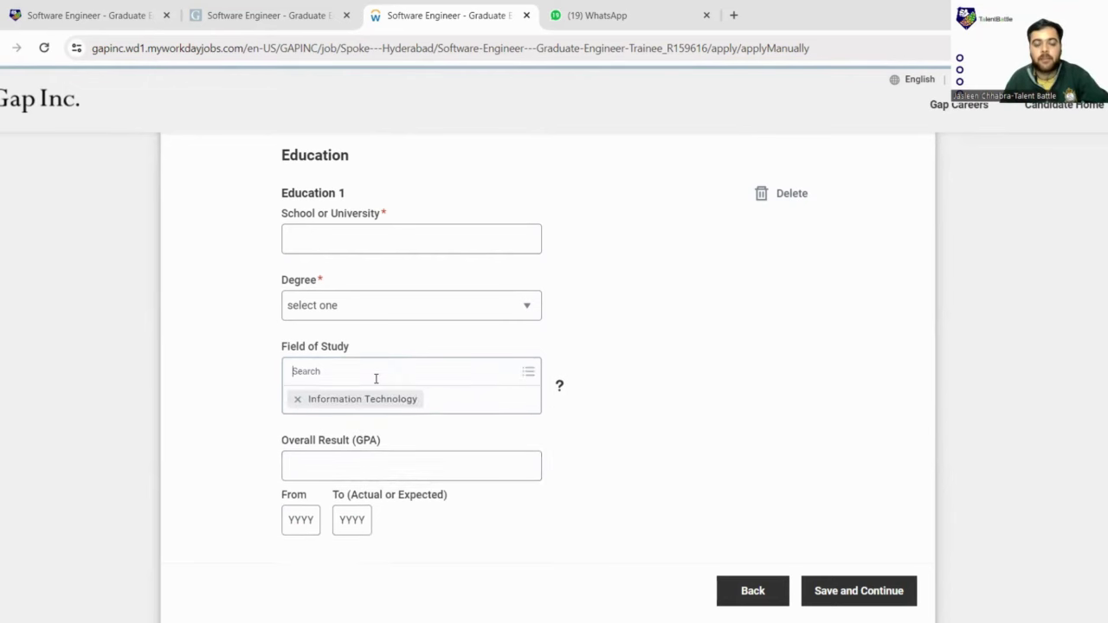
Step: Add a blank Certifications entry and review its certification, number, issued and expiration date, and attachment fields
{"action": "scroll", "coordinate": [373, 376], "scroll_direction": "down", "scroll_amount": 1}
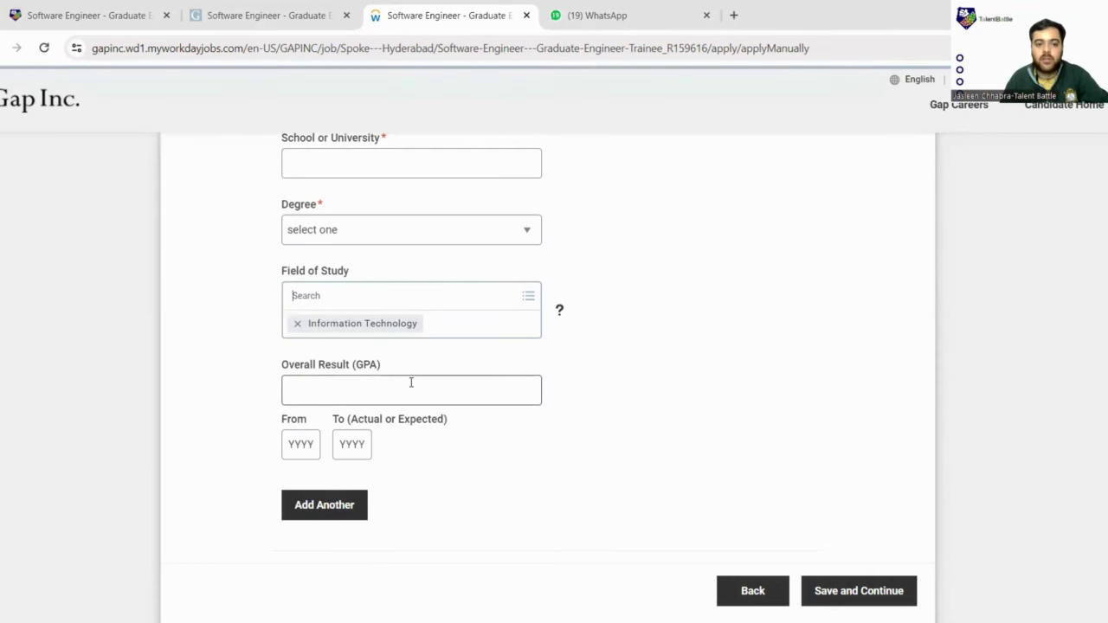
{"action": "scroll", "coordinate": [411, 383], "scroll_direction": "down", "scroll_amount": 1}
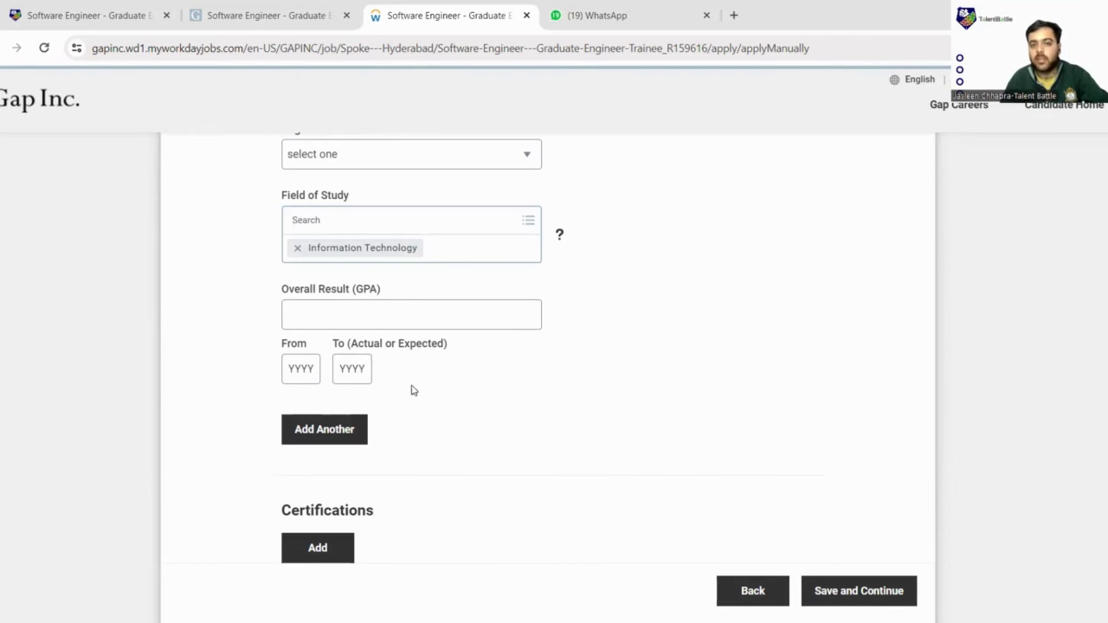
{"action": "scroll", "coordinate": [478, 408], "scroll_direction": "down", "scroll_amount": 2}
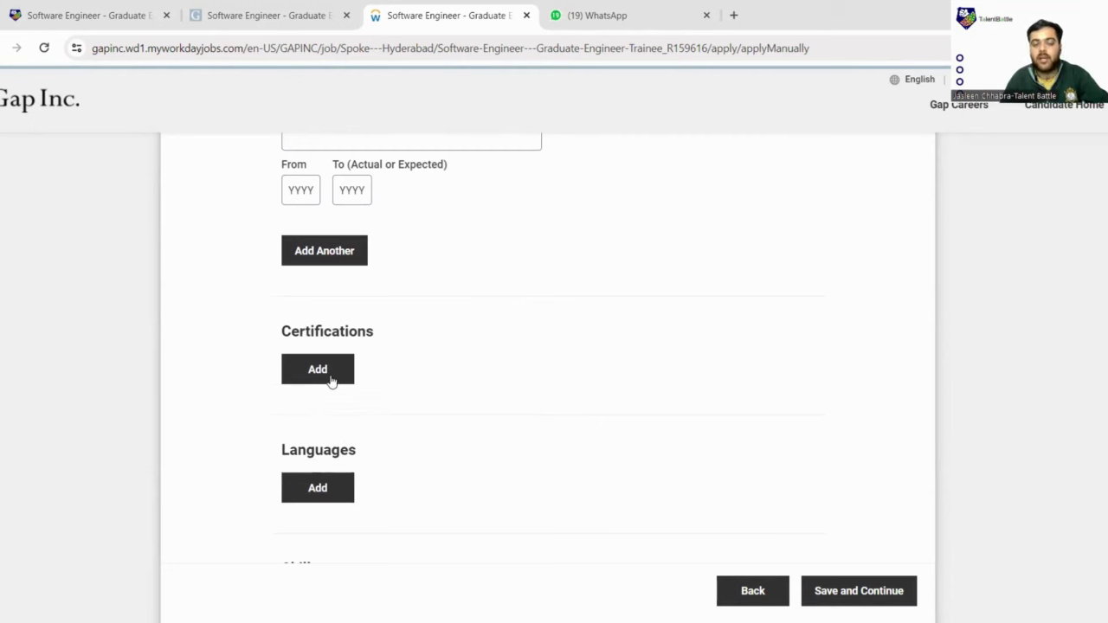
{"action": "left_click", "coordinate": [317, 372]}
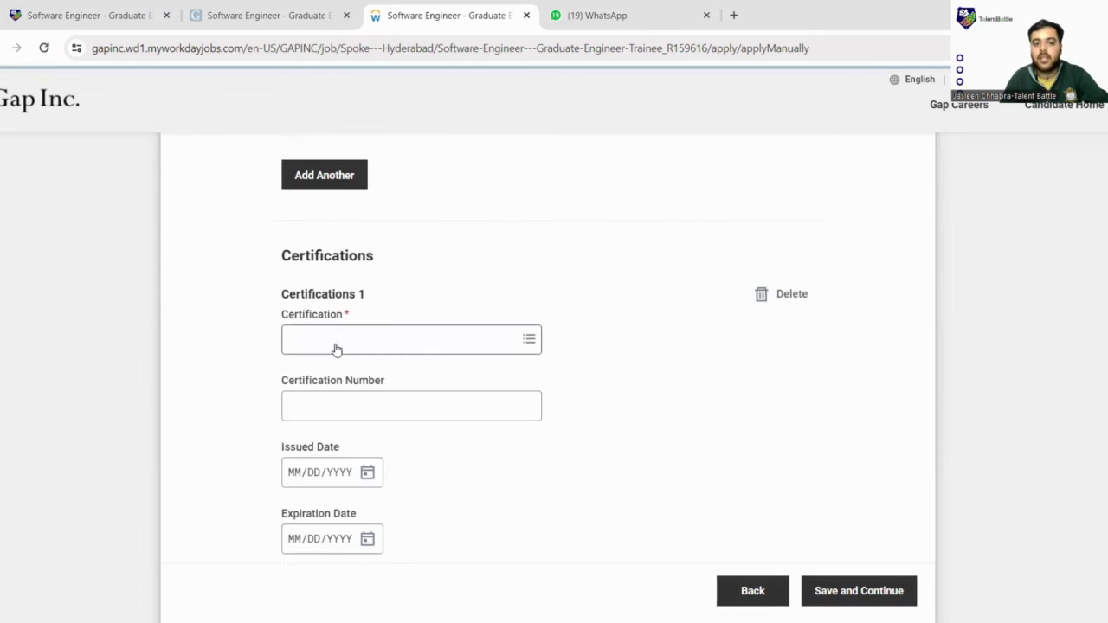
{"action": "left_click", "coordinate": [439, 349]}
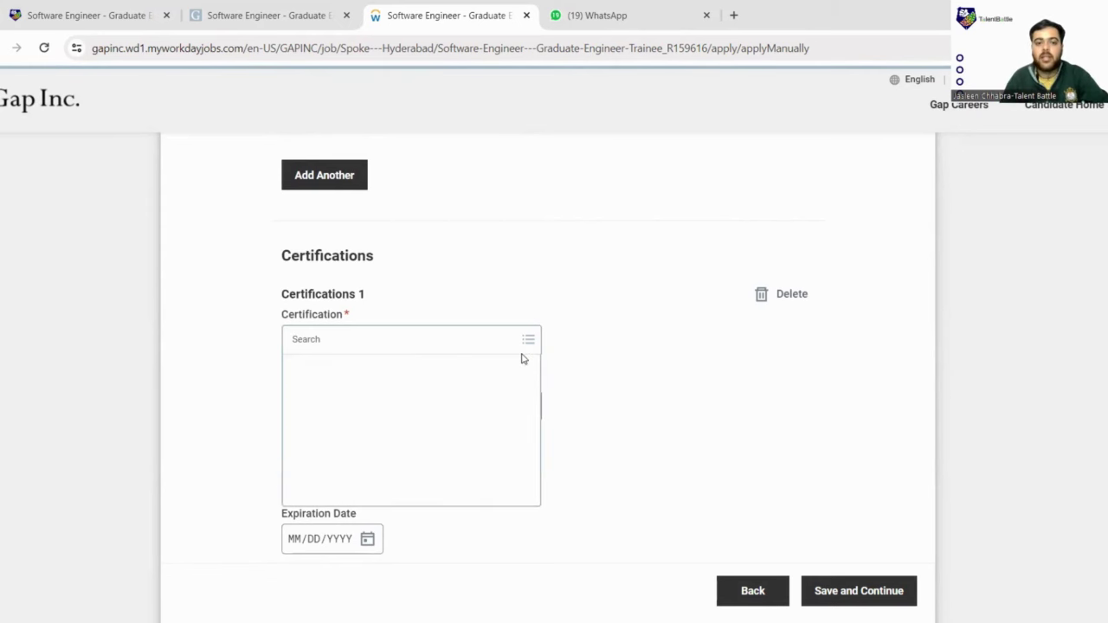
{"action": "scroll", "coordinate": [571, 355], "scroll_direction": "down", "scroll_amount": 2}
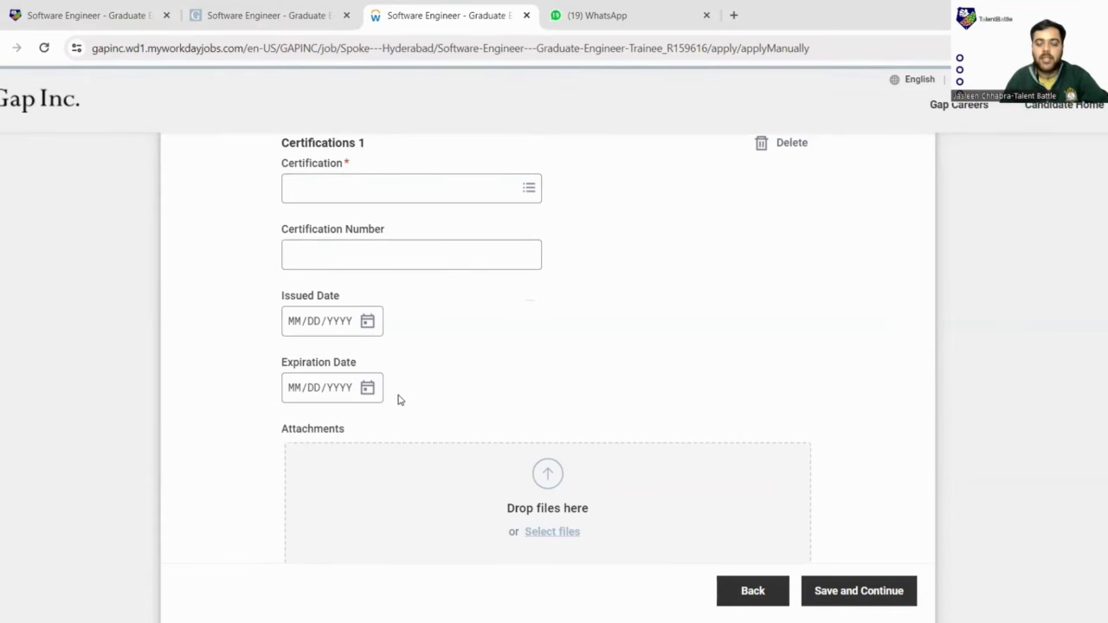
{"action": "scroll", "coordinate": [424, 396], "scroll_direction": "down", "scroll_amount": 1}
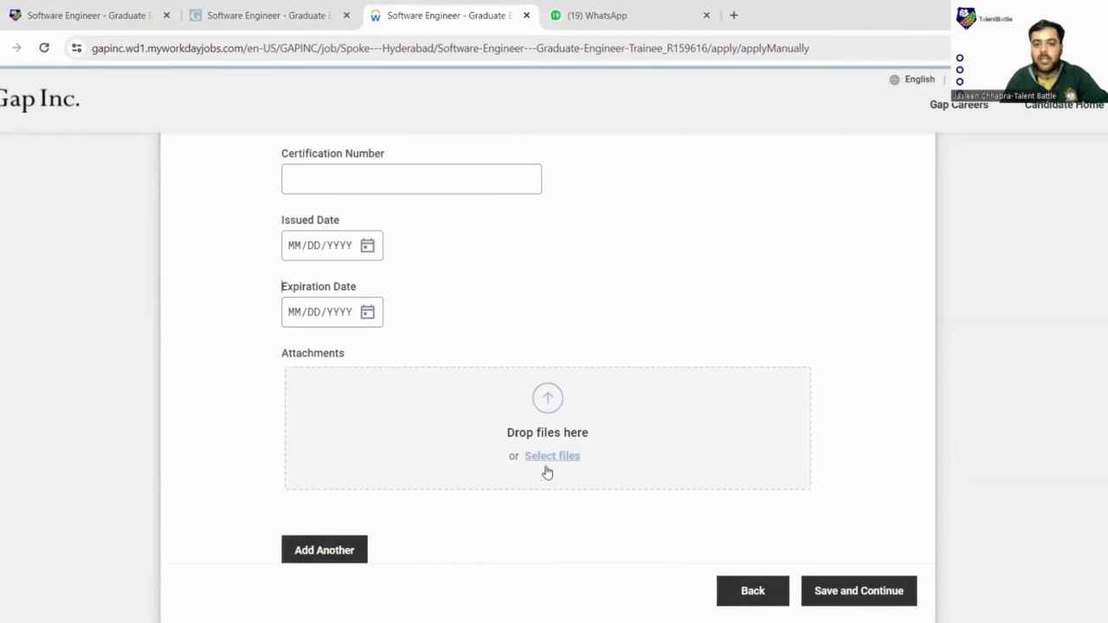
{"action": "scroll", "coordinate": [510, 464], "scroll_direction": "down", "scroll_amount": 3}
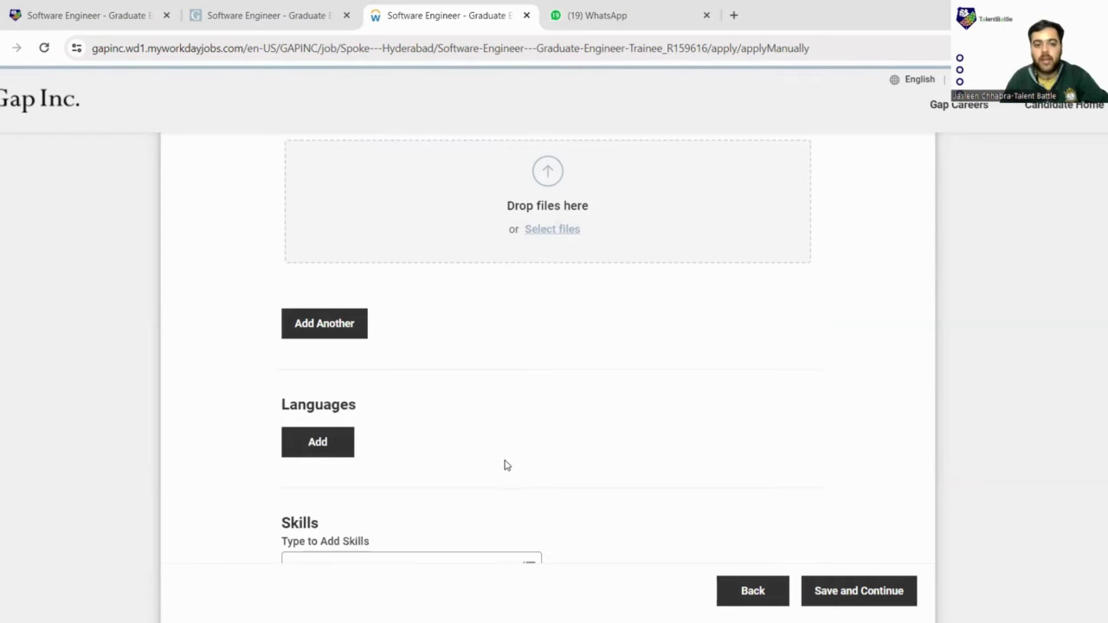
Step: Add a Languages entry, set its language to English and mark it as a language spoken fluently
{"action": "scroll", "coordinate": [499, 462], "scroll_direction": "down", "scroll_amount": 3}
{"action": "scroll", "coordinate": [354, 418], "scroll_direction": "up", "scroll_amount": 1}
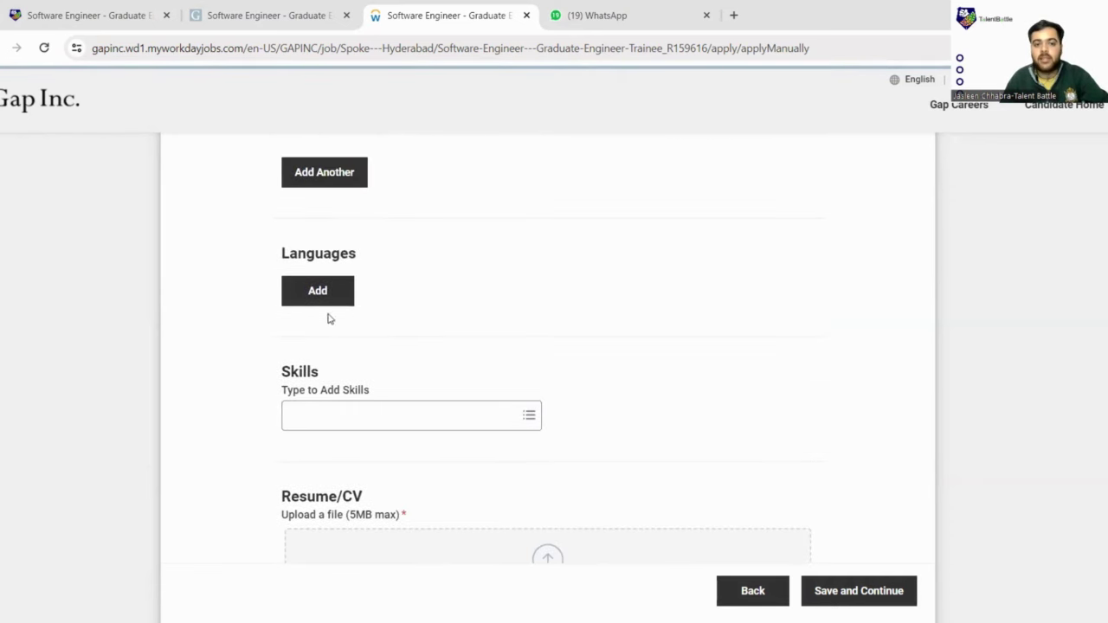
{"action": "left_click", "coordinate": [335, 309]}
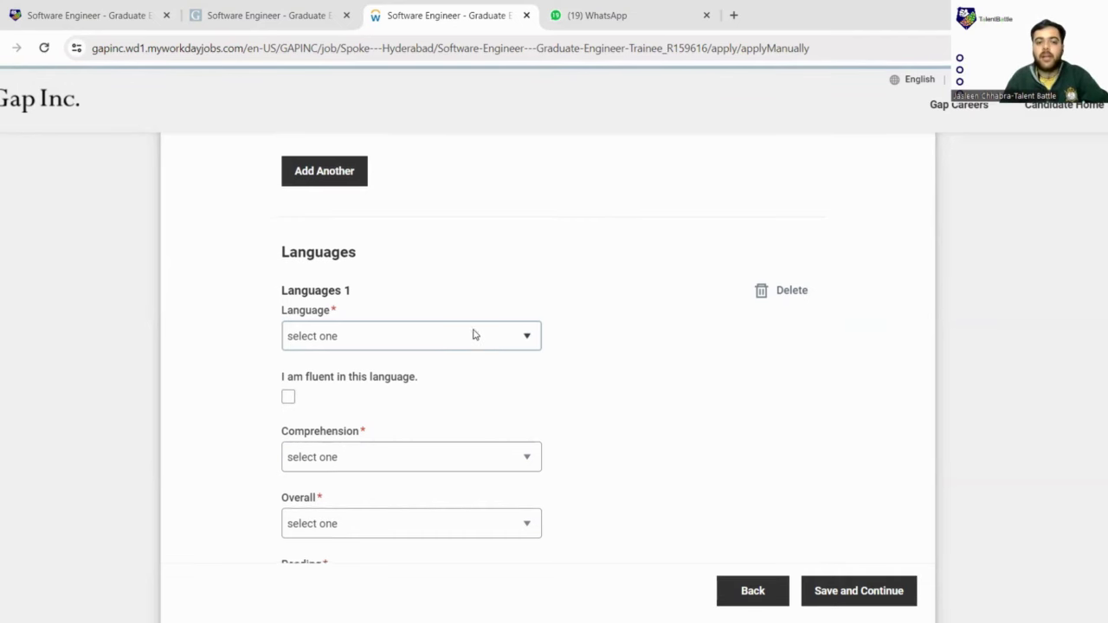
{"action": "scroll", "coordinate": [473, 335], "scroll_direction": "down", "scroll_amount": 1}
{"action": "left_click", "coordinate": [522, 263]}
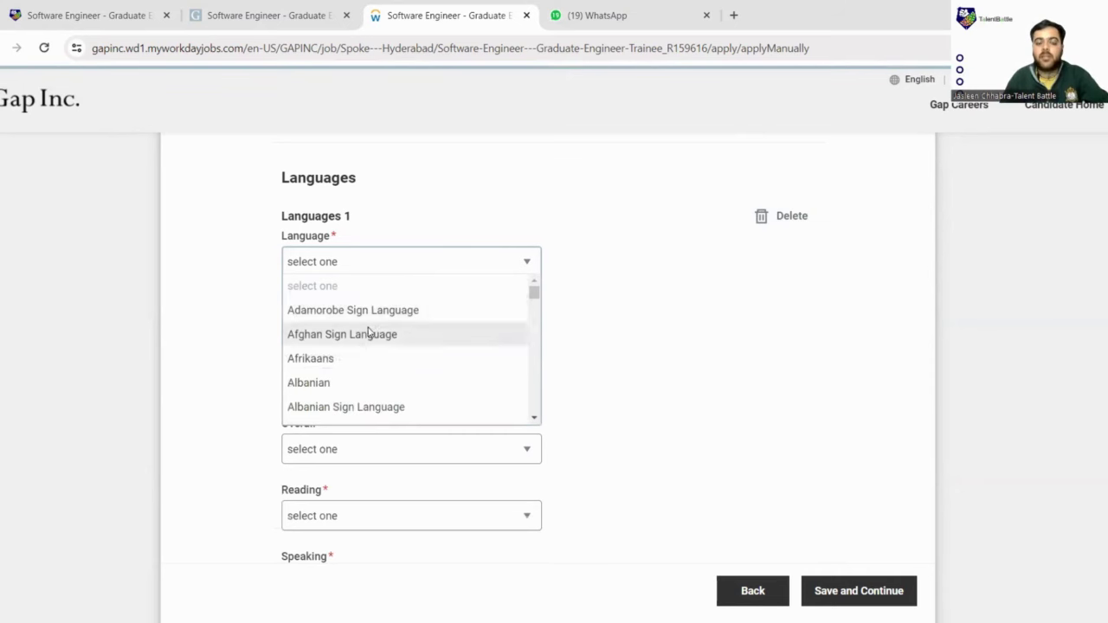
{"action": "scroll", "coordinate": [368, 334], "scroll_direction": "down", "scroll_amount": 8}
{"action": "scroll", "coordinate": [368, 334], "scroll_direction": "up", "scroll_amount": 8}
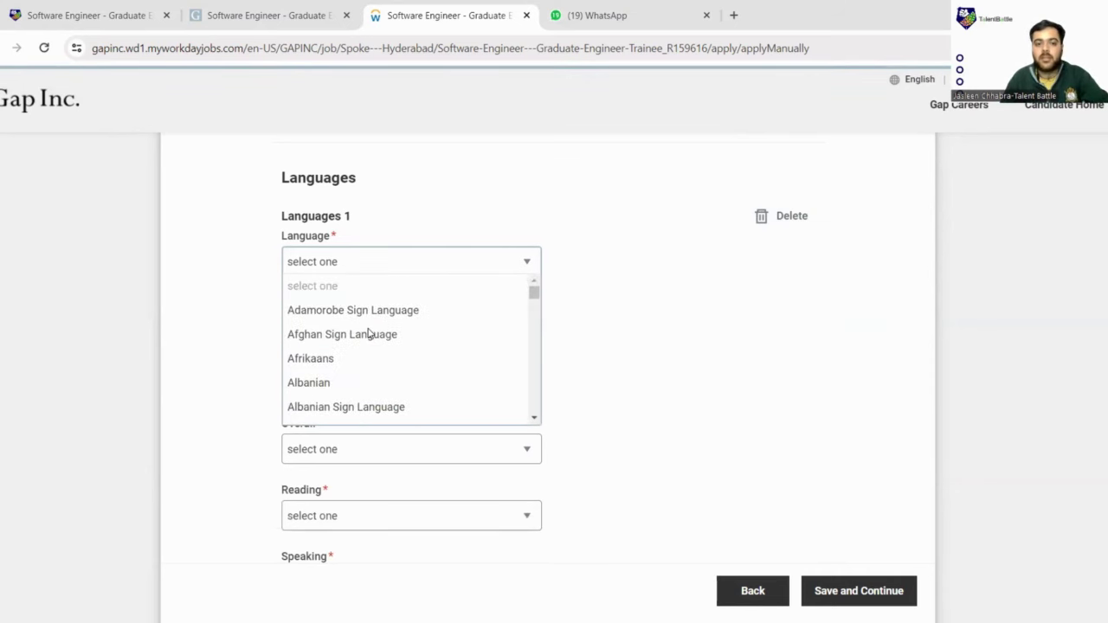
{"action": "left_click", "coordinate": [381, 264]}
{"action": "left_click", "coordinate": [389, 264]}
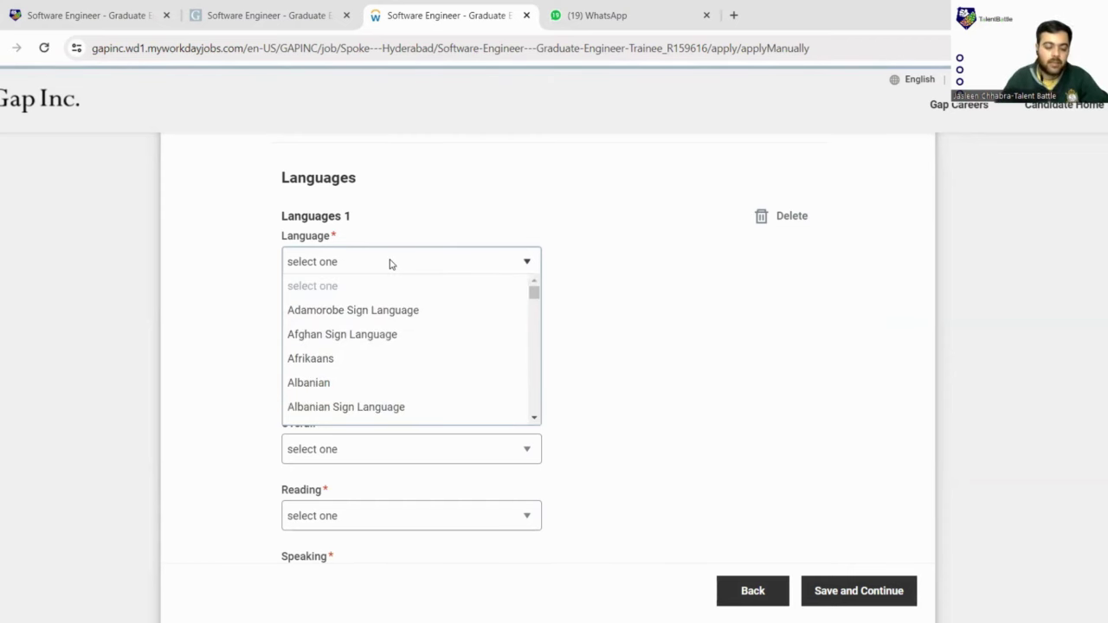
{"action": "type", "text": "engl"}
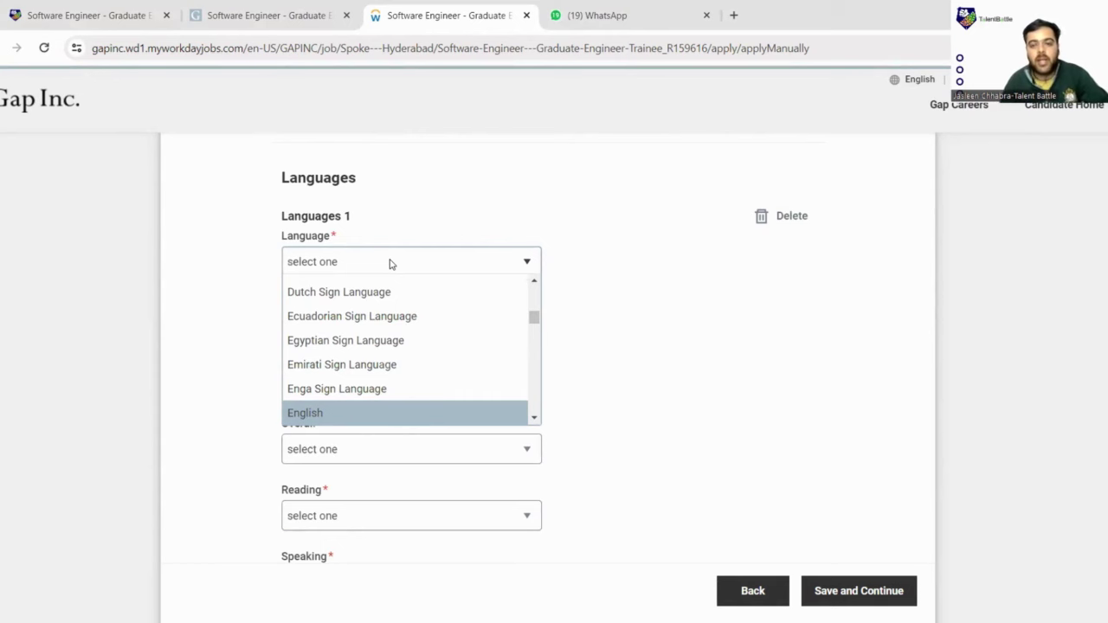
{"action": "left_click", "coordinate": [317, 419]}
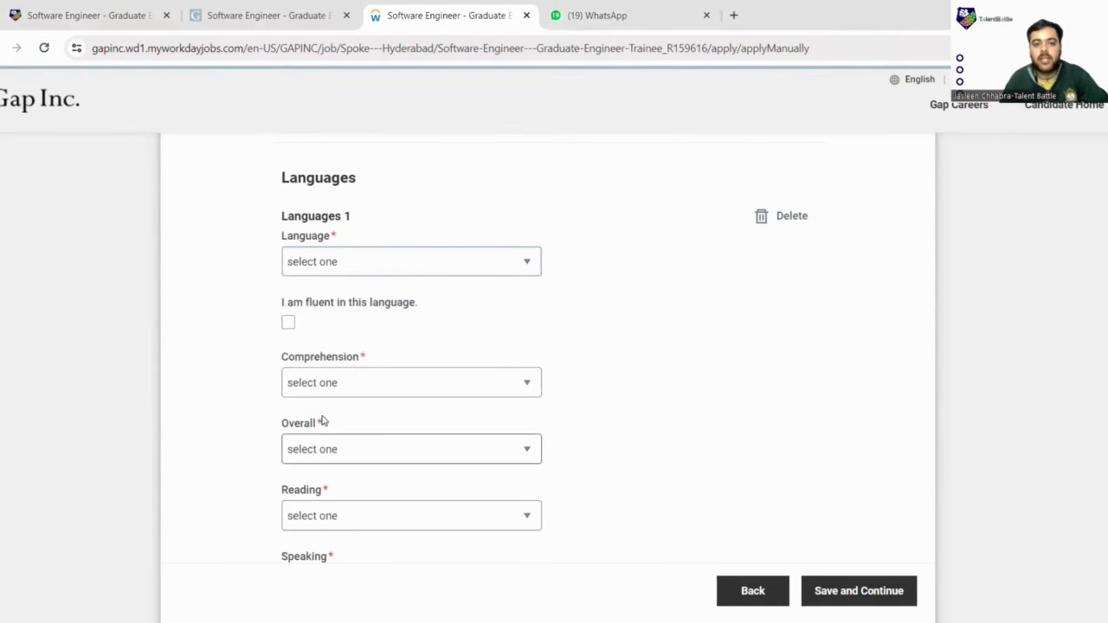
{"action": "left_click", "coordinate": [288, 323]}
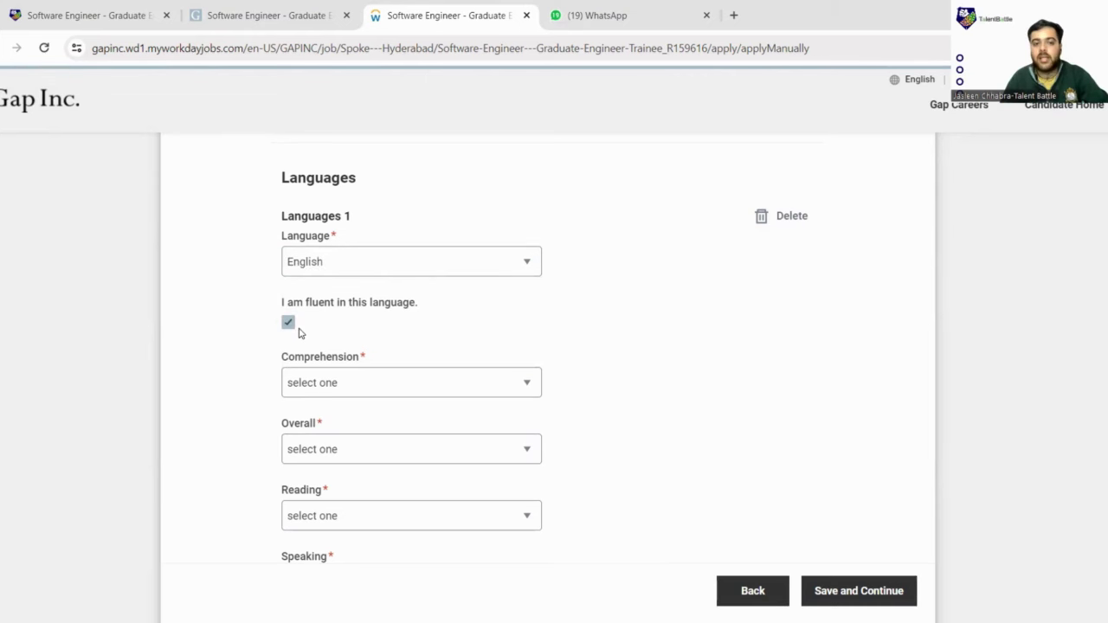
Step: Look through the Overall proficiency options of the English language entry, closing the list without choosing one
{"action": "scroll", "coordinate": [325, 310], "scroll_direction": "down", "scroll_amount": 1}
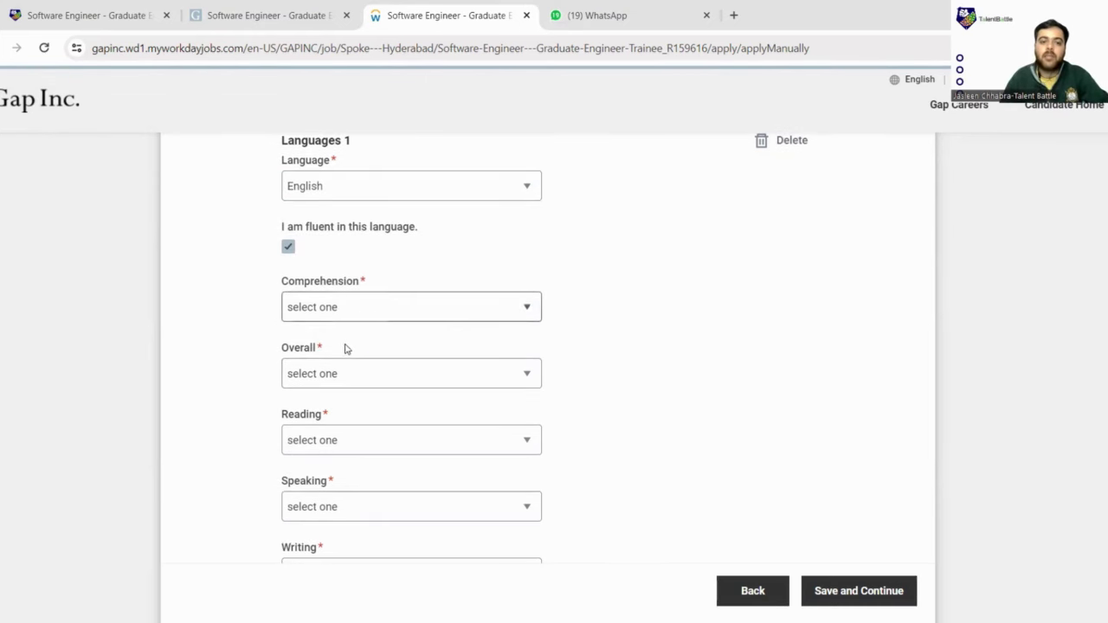
{"action": "scroll", "coordinate": [433, 364], "scroll_direction": "down", "scroll_amount": 1}
{"action": "left_click", "coordinate": [515, 309]}
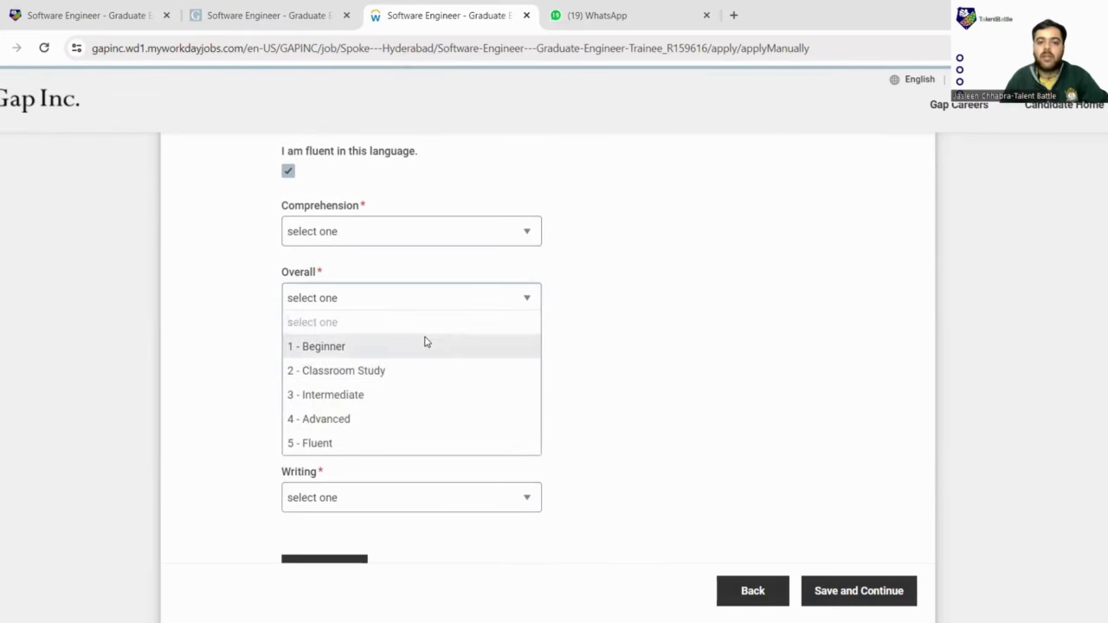
{"action": "left_click", "coordinate": [642, 379]}
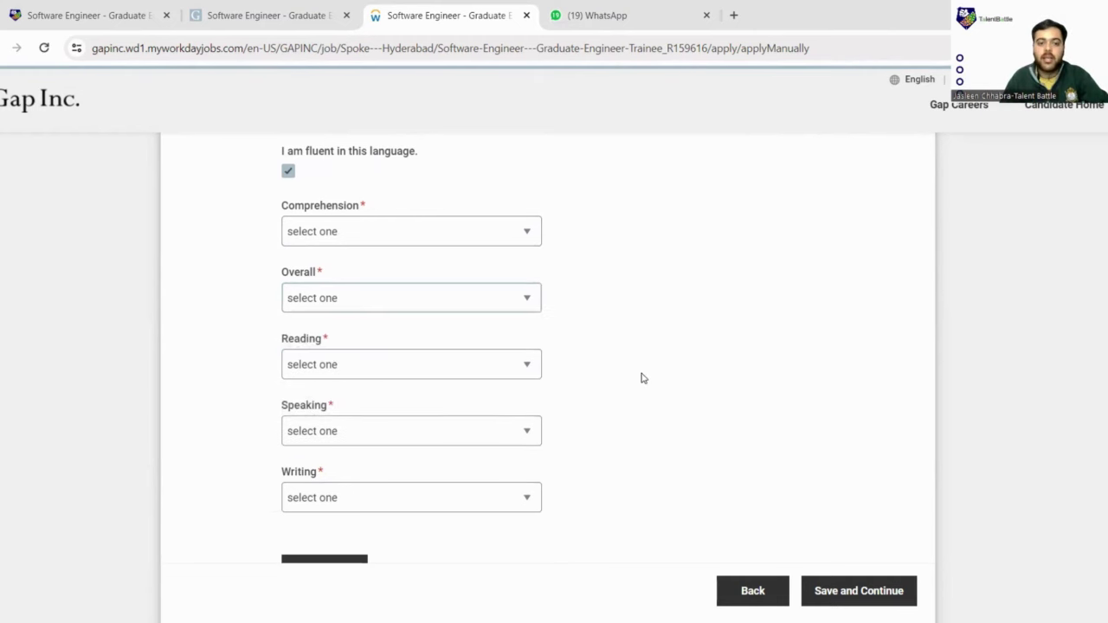
Step: Add a second, blank Languages entry and review its language, fluency and proficiency fields
{"action": "scroll", "coordinate": [597, 376], "scroll_direction": "down", "scroll_amount": 2}
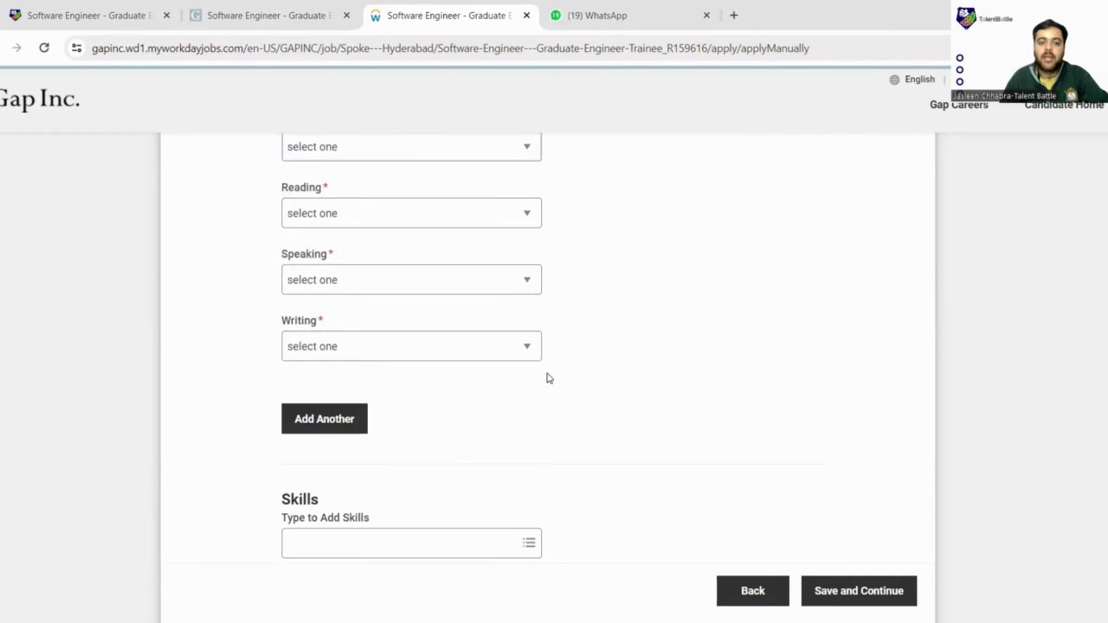
{"action": "left_click", "coordinate": [364, 432]}
{"action": "scroll", "coordinate": [326, 323], "scroll_direction": "down", "scroll_amount": 2}
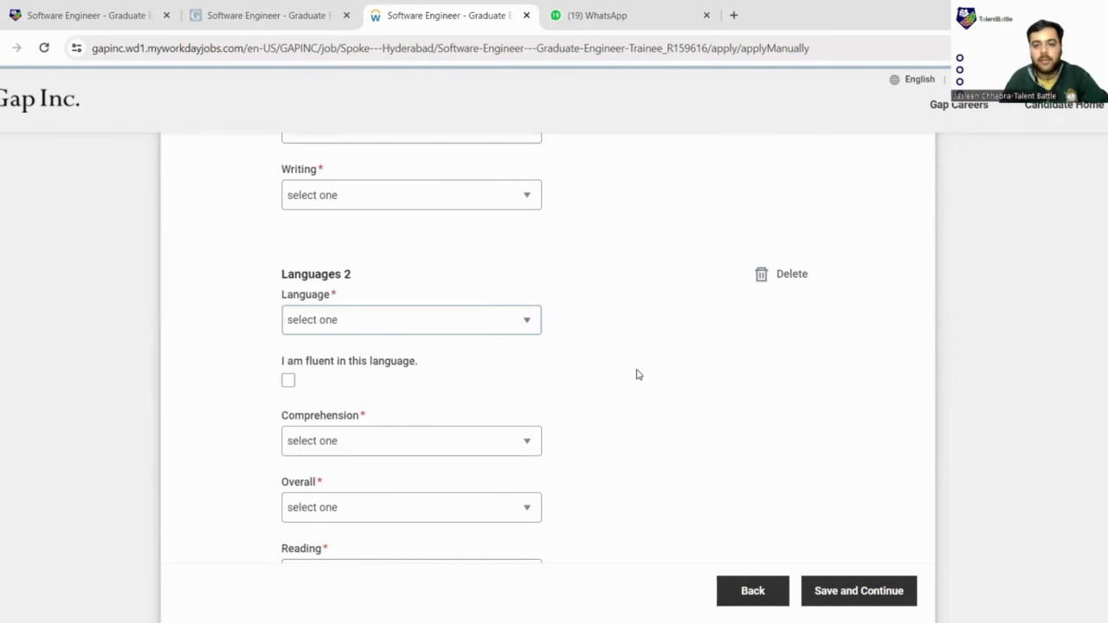
{"action": "scroll", "coordinate": [636, 373], "scroll_direction": "down", "scroll_amount": 2}
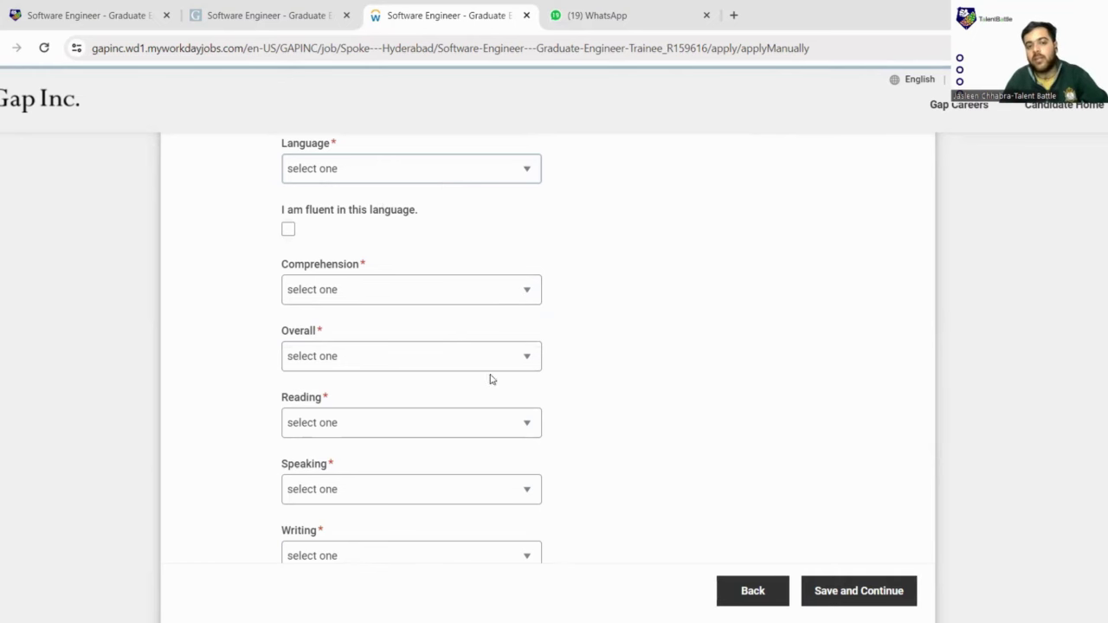
Step: Add "communication skills" and "Coding" to the Skills section
{"action": "scroll", "coordinate": [824, 346], "scroll_direction": "down", "scroll_amount": 4}
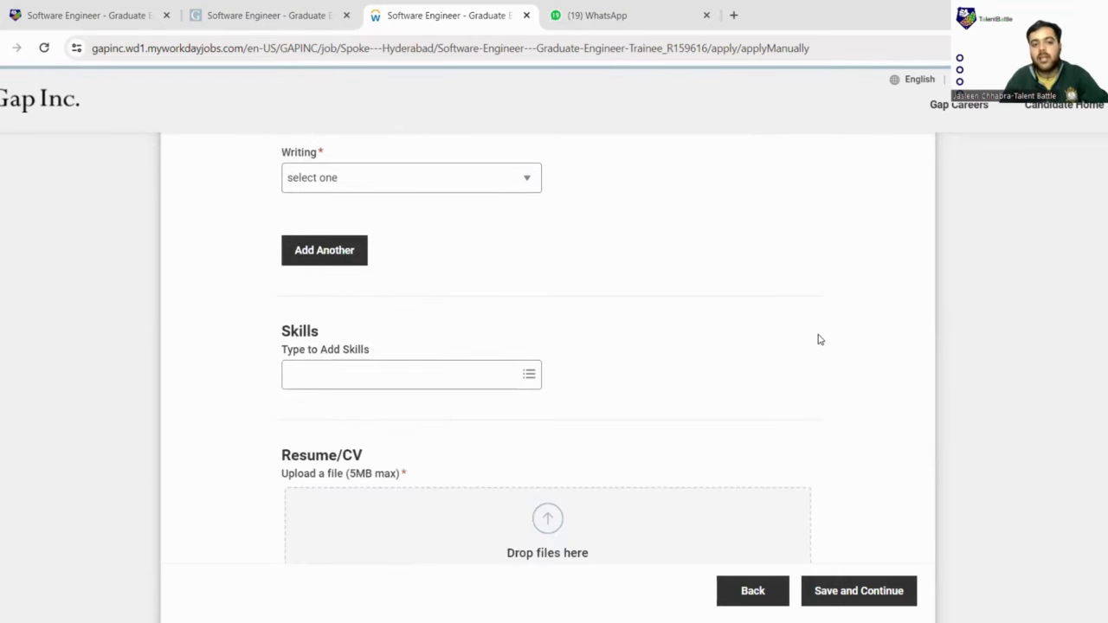
{"action": "scroll", "coordinate": [819, 339], "scroll_direction": "down", "scroll_amount": 1}
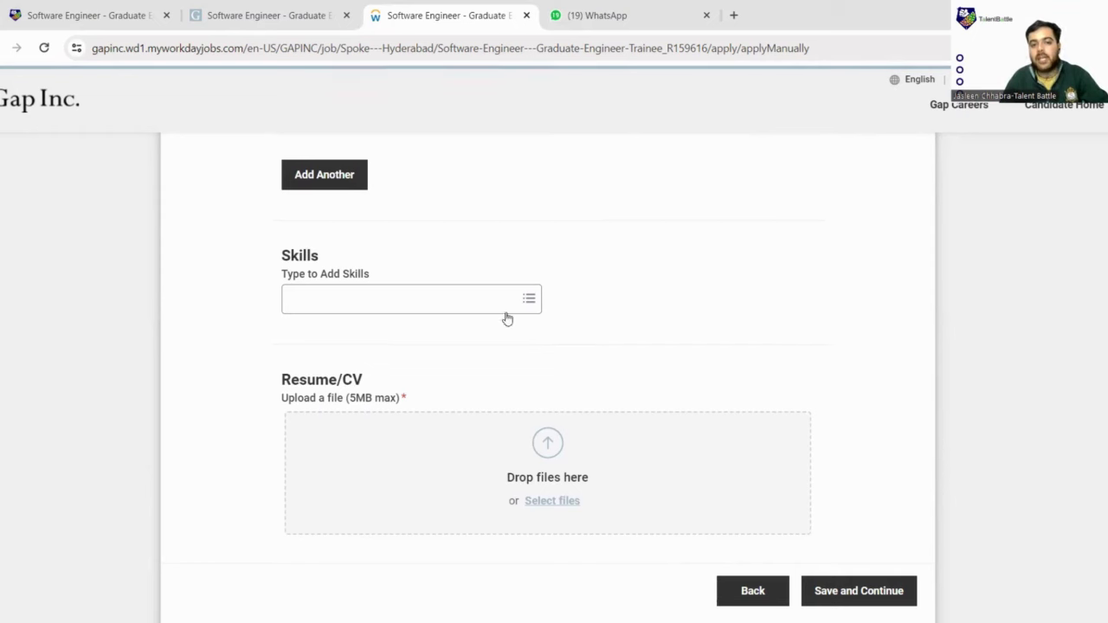
{"action": "left_click", "coordinate": [360, 302]}
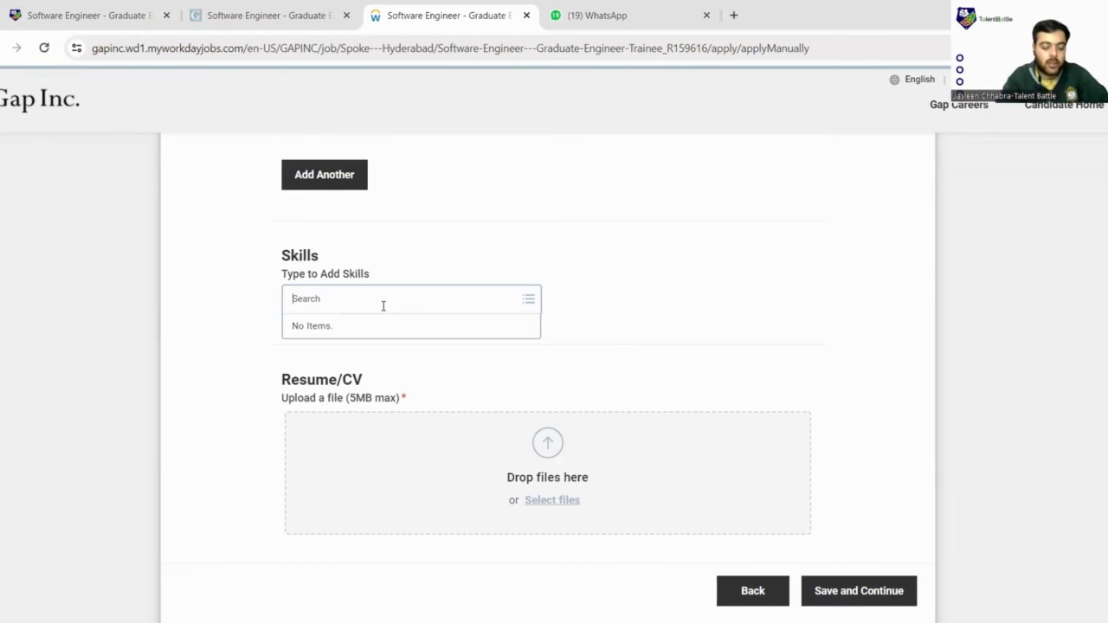
{"action": "type", "text": "commun"}
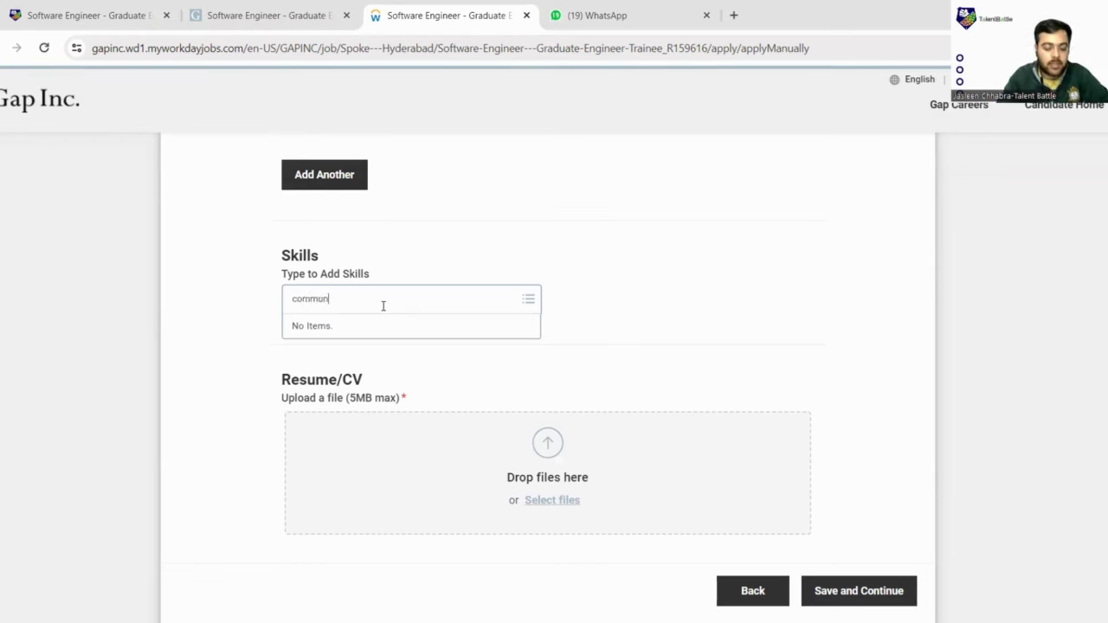
{"action": "type", "text": "ication skills"}
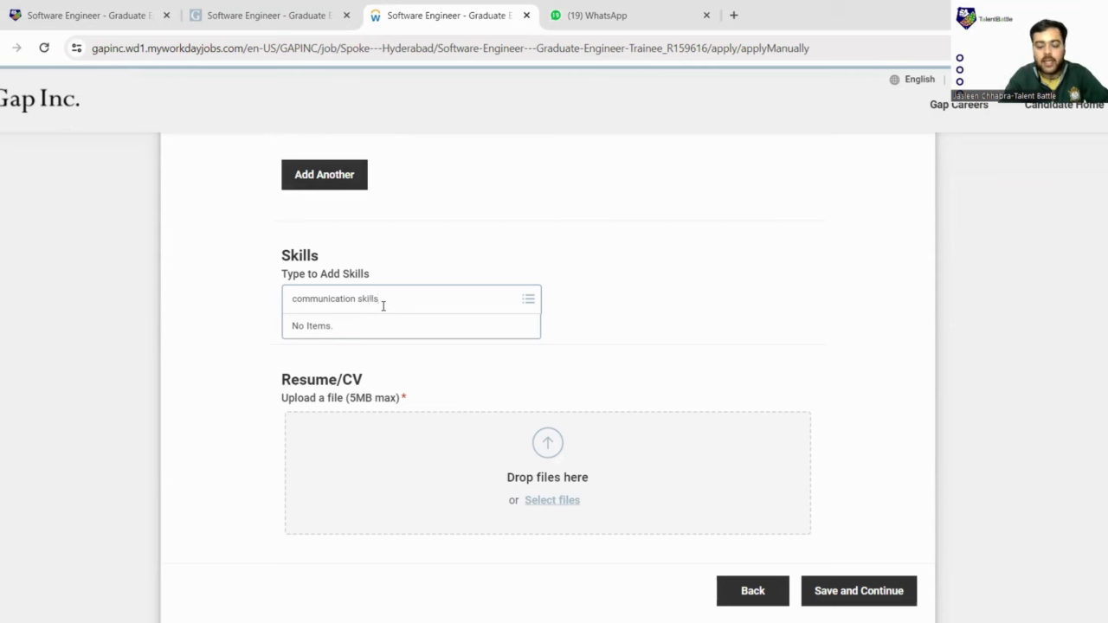
{"action": "key", "text": "Return"}
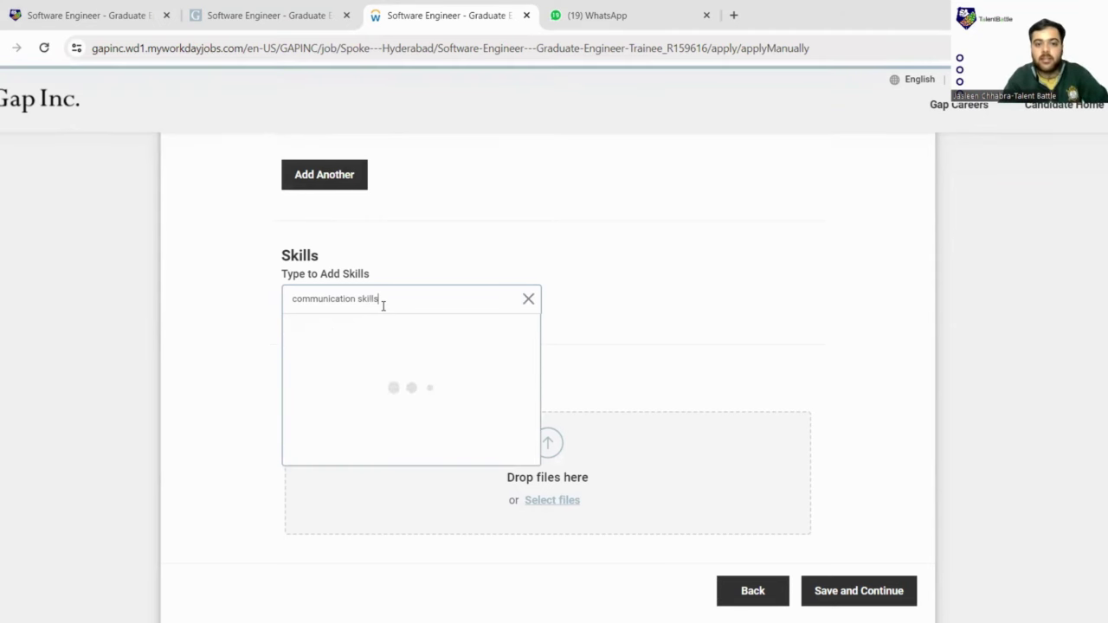
{"action": "type", "text": "c"}
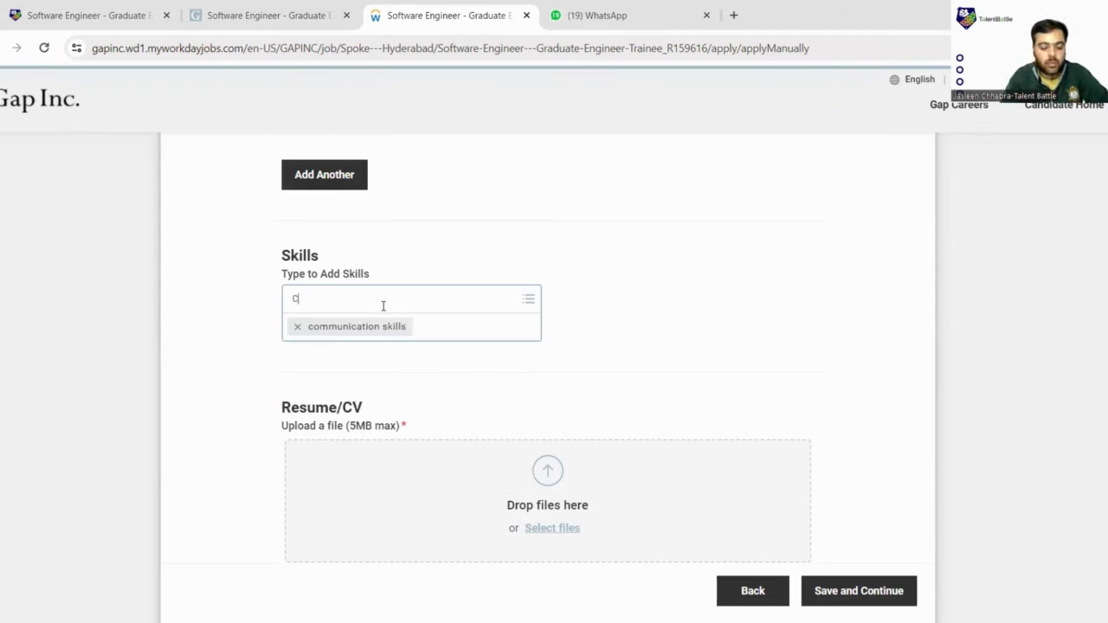
{"action": "type", "text": "oding"}
{"action": "key", "text": "Return"}
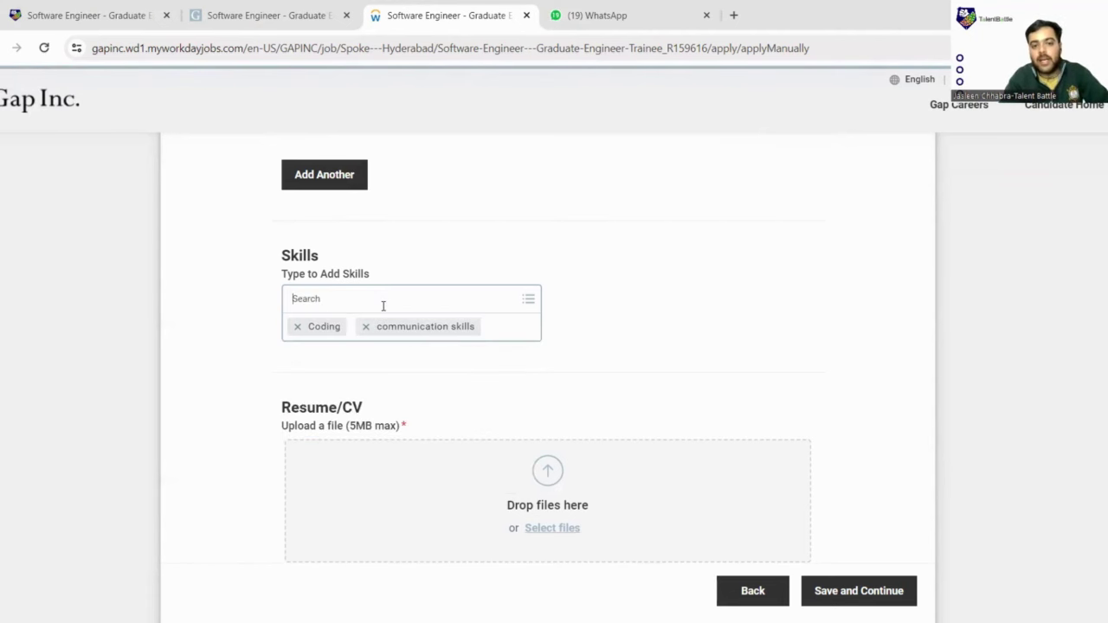
Step: Add "C++" to the Skills section
{"action": "type", "text": "c"}
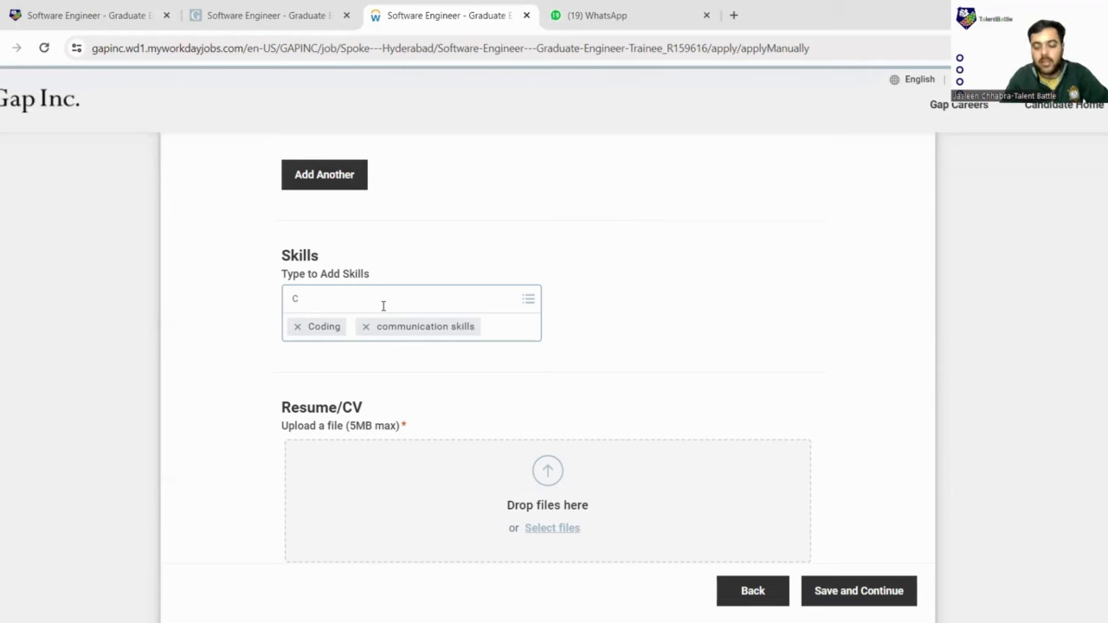
{"action": "key", "text": "Return"}
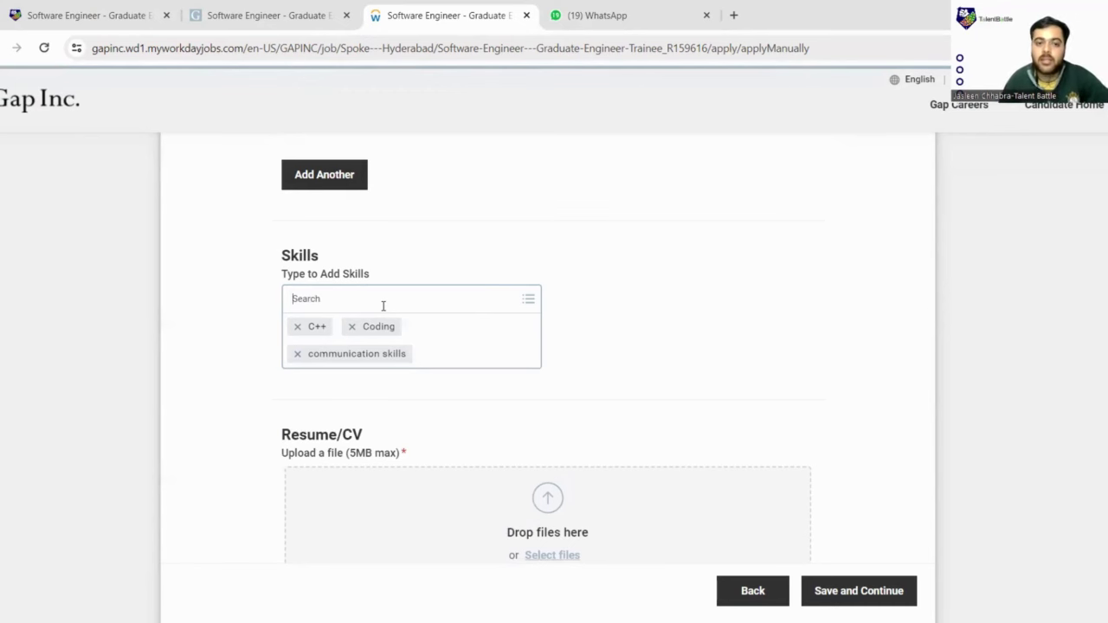
Step: Review the Resume/CV upload, Websites and LinkedIn URL sections of the My Experience page without filling them in
{"action": "scroll", "coordinate": [519, 328], "scroll_direction": "down", "scroll_amount": 2}
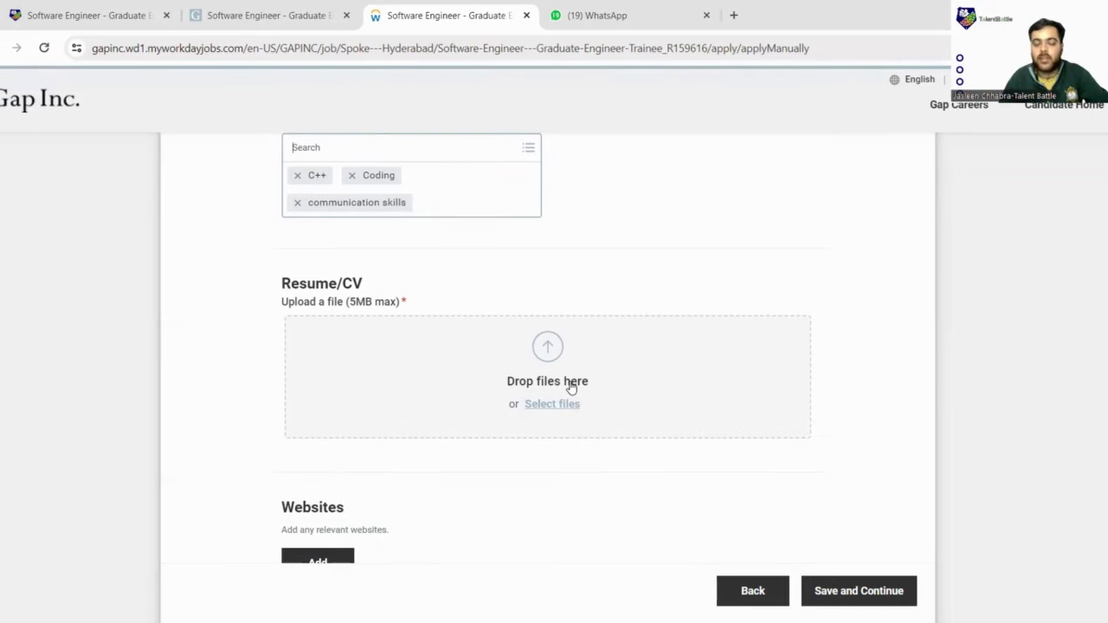
{"action": "scroll", "coordinate": [570, 387], "scroll_direction": "down", "scroll_amount": 2}
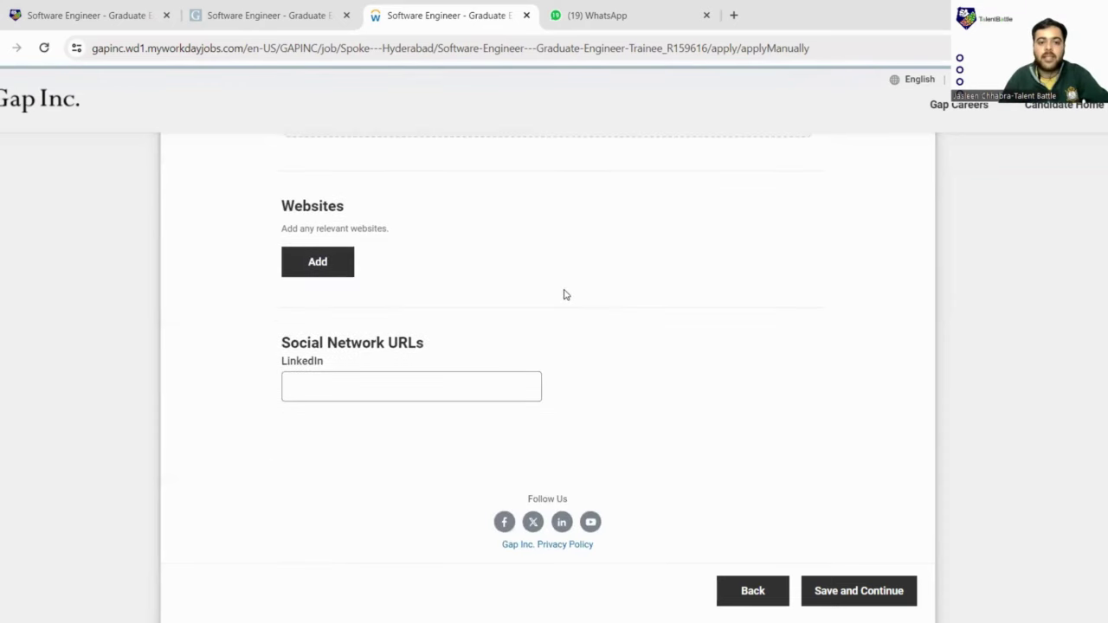
{"action": "scroll", "coordinate": [564, 292], "scroll_direction": "down", "scroll_amount": 2}
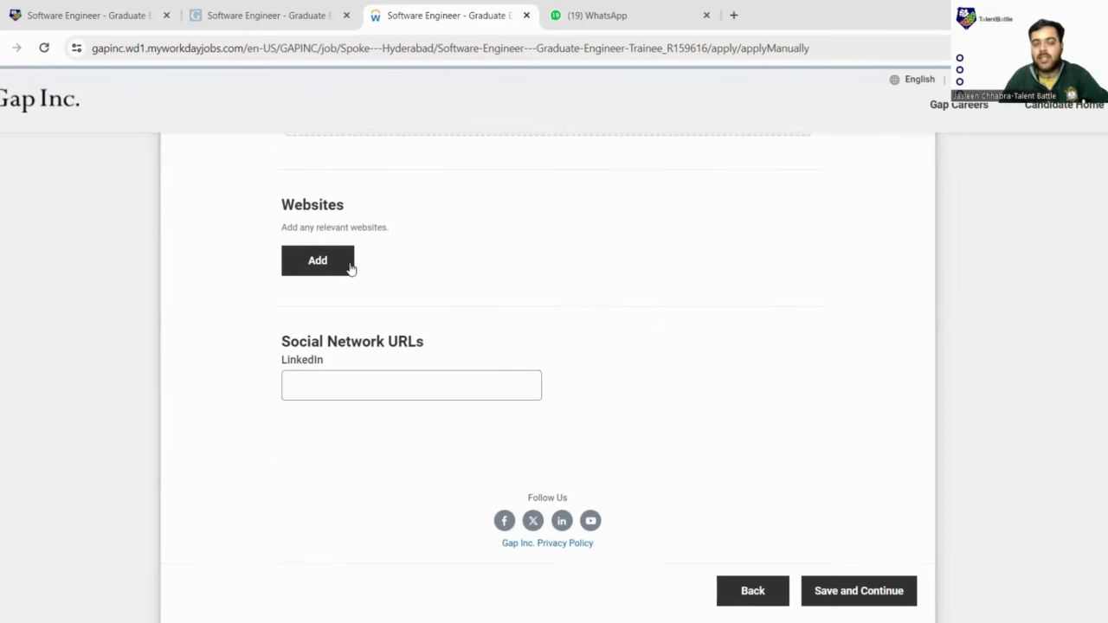
{"action": "scroll", "coordinate": [330, 268], "scroll_direction": "down", "scroll_amount": 1}
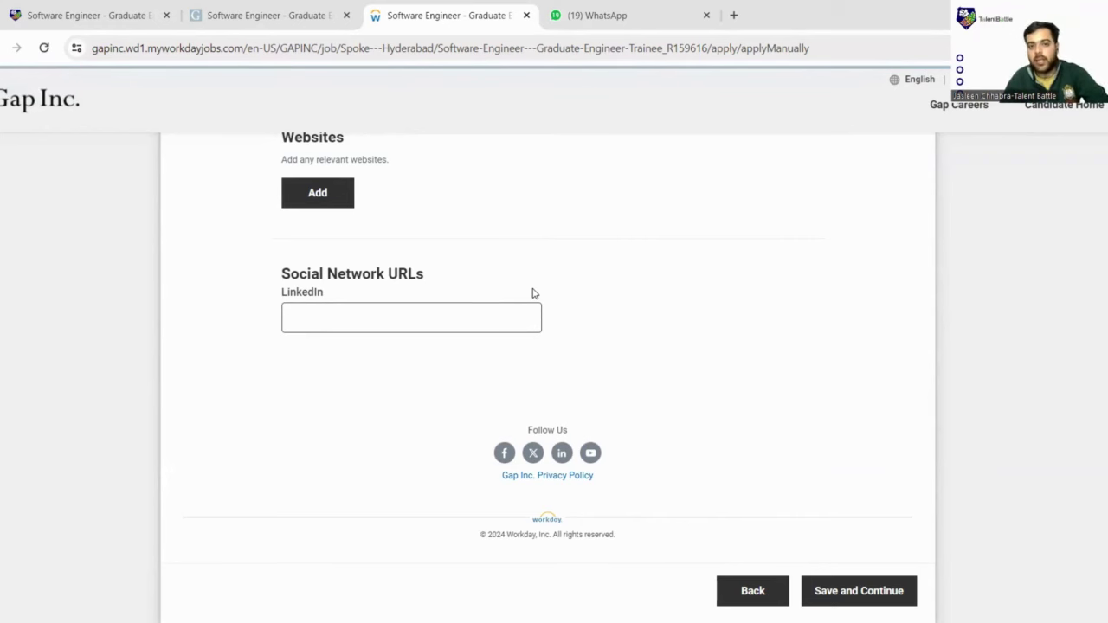
{"action": "scroll", "coordinate": [532, 292], "scroll_direction": "up", "scroll_amount": 3}
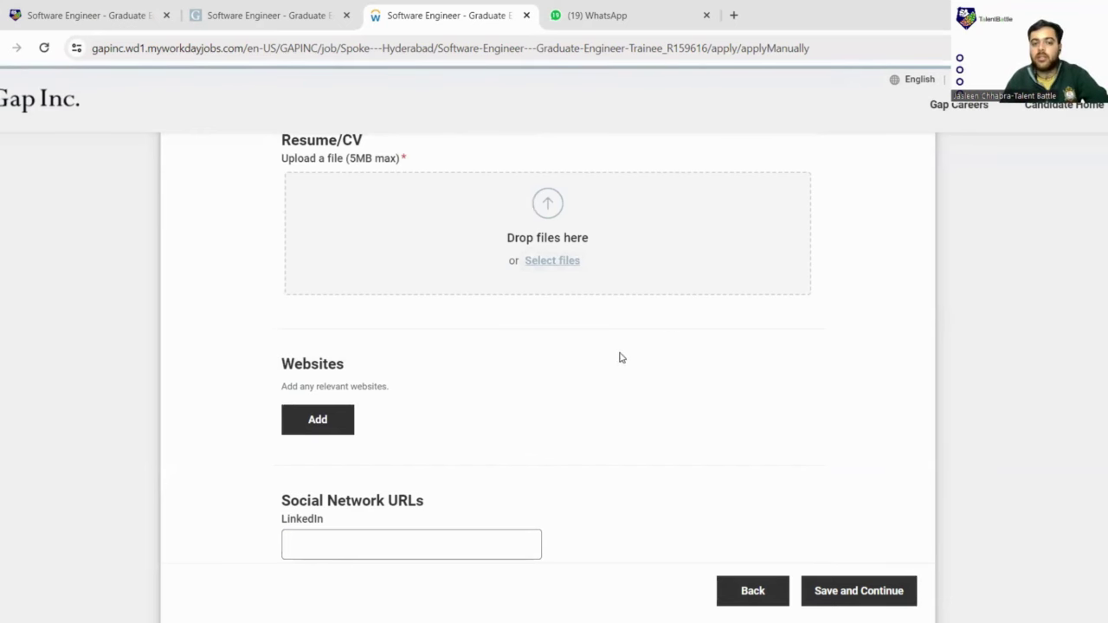
{"action": "scroll", "coordinate": [618, 358], "scroll_direction": "down", "scroll_amount": 3}
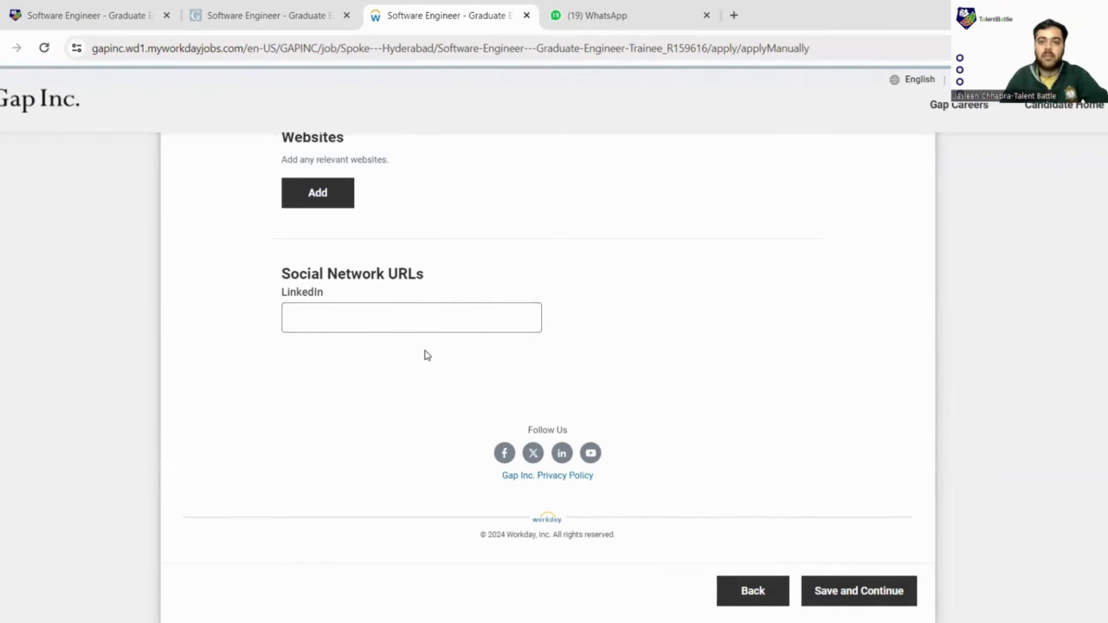
{"action": "left_click", "coordinate": [363, 324]}
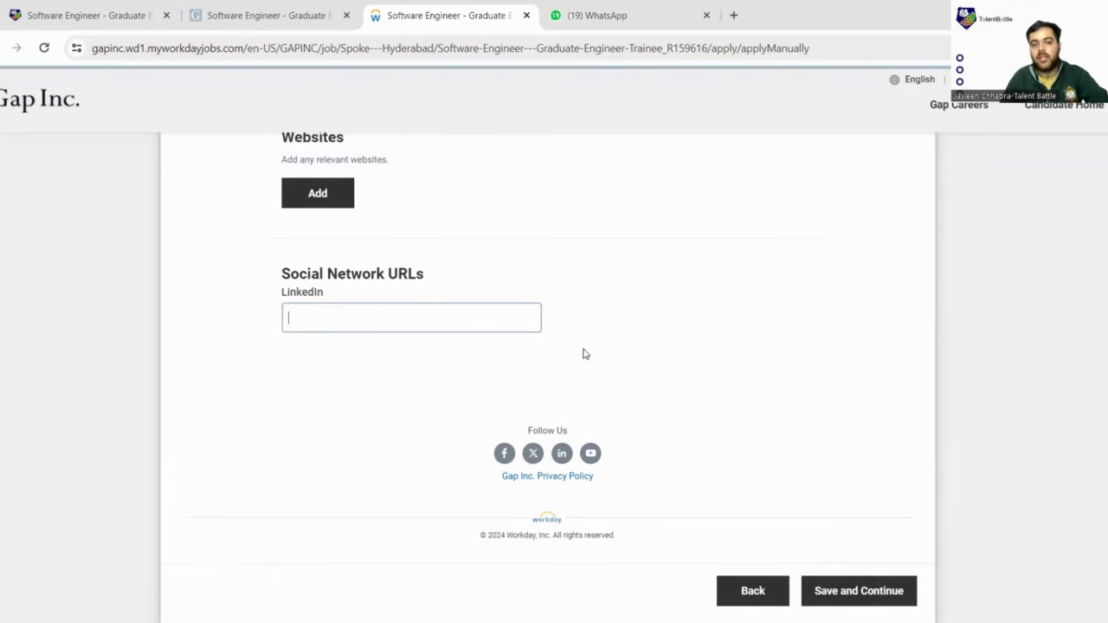
{"action": "scroll", "coordinate": [584, 353], "scroll_direction": "up", "scroll_amount": 4}
{"action": "scroll", "coordinate": [584, 353], "scroll_direction": "up", "scroll_amount": 15}
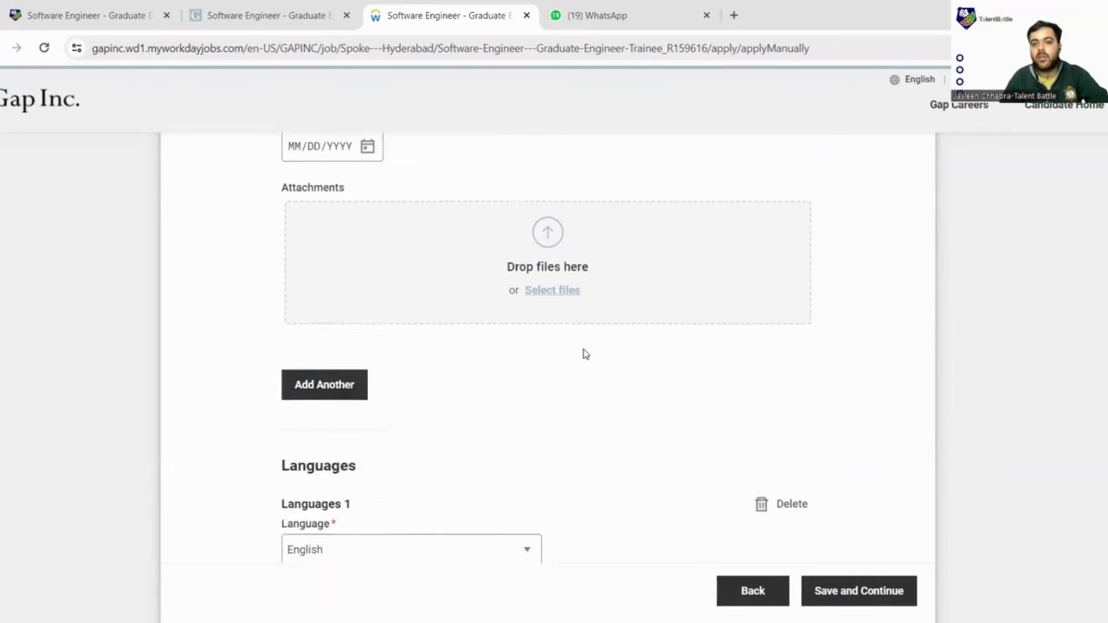
{"action": "scroll", "coordinate": [583, 353], "scroll_direction": "up", "scroll_amount": 15}
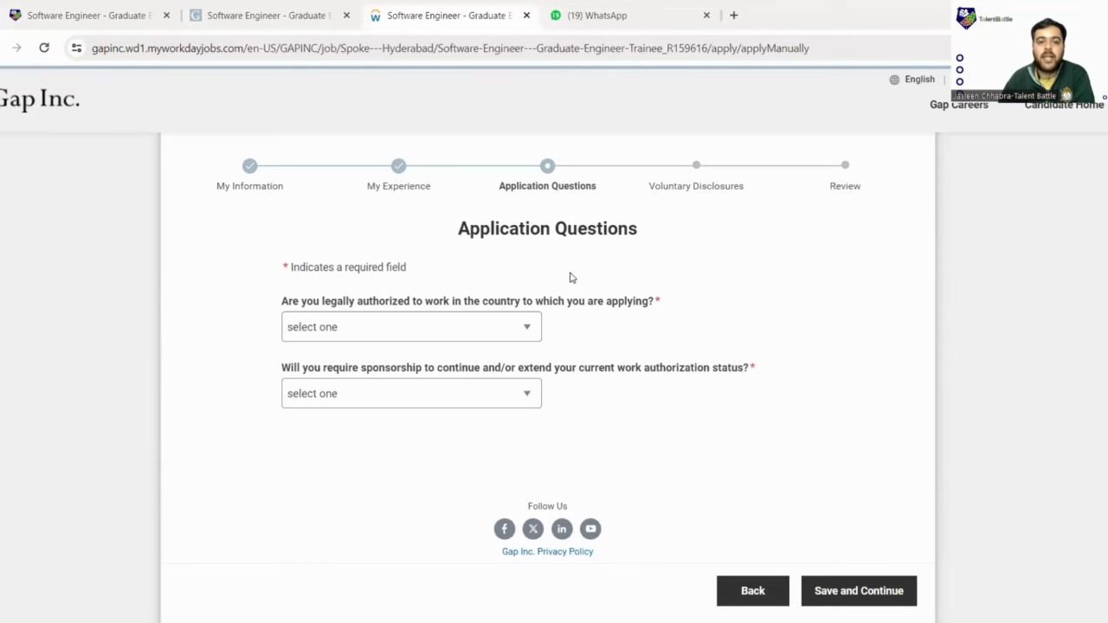
Step: Answer Yes to being legally authorized to work and No to requiring sponsorship, and continue to Voluntary Disclosures
{"action": "scroll", "coordinate": [591, 272], "scroll_direction": "down", "scroll_amount": 1}
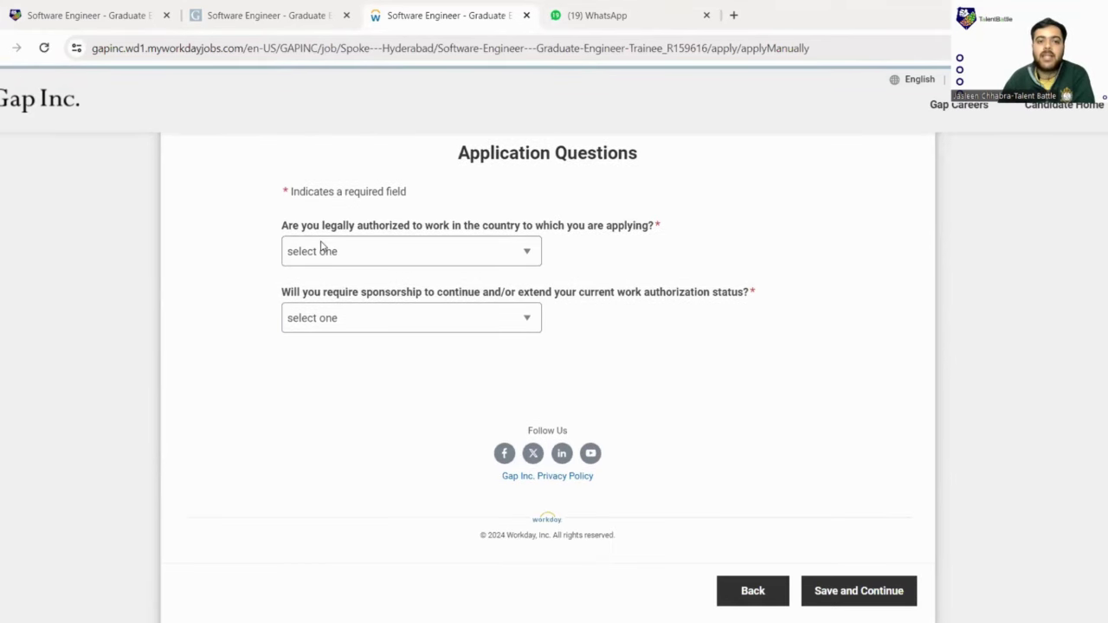
{"action": "left_click", "coordinate": [526, 253]}
{"action": "left_click", "coordinate": [294, 300]}
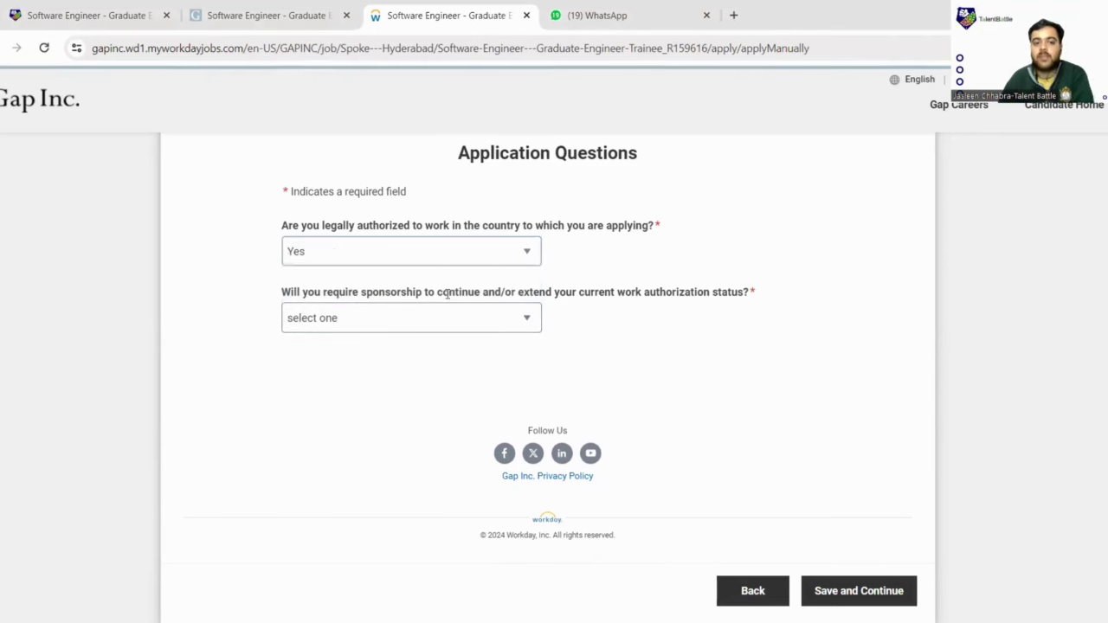
{"action": "left_click_drag", "start_coordinate": [482, 293], "coordinate": [739, 292]}
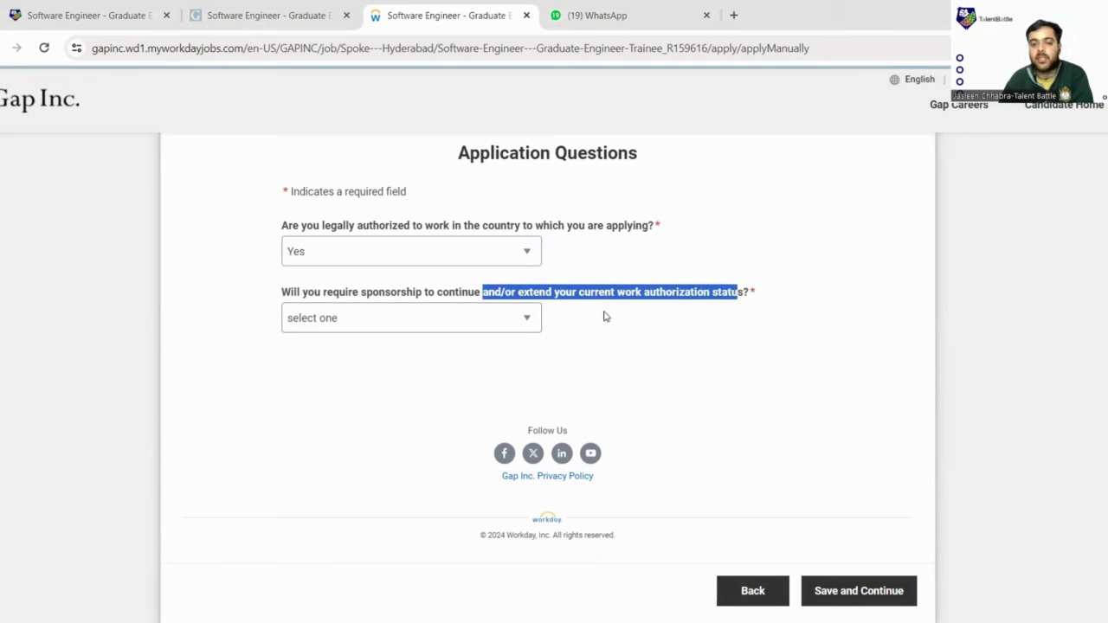
{"action": "left_click", "coordinate": [524, 320]}
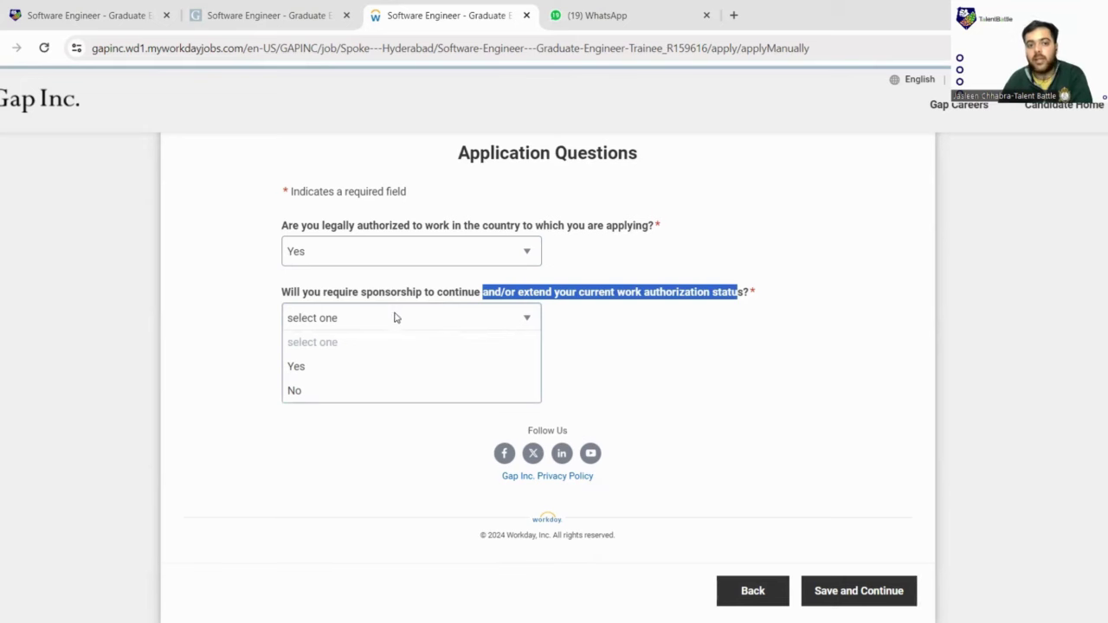
{"action": "left_click", "coordinate": [336, 390]}
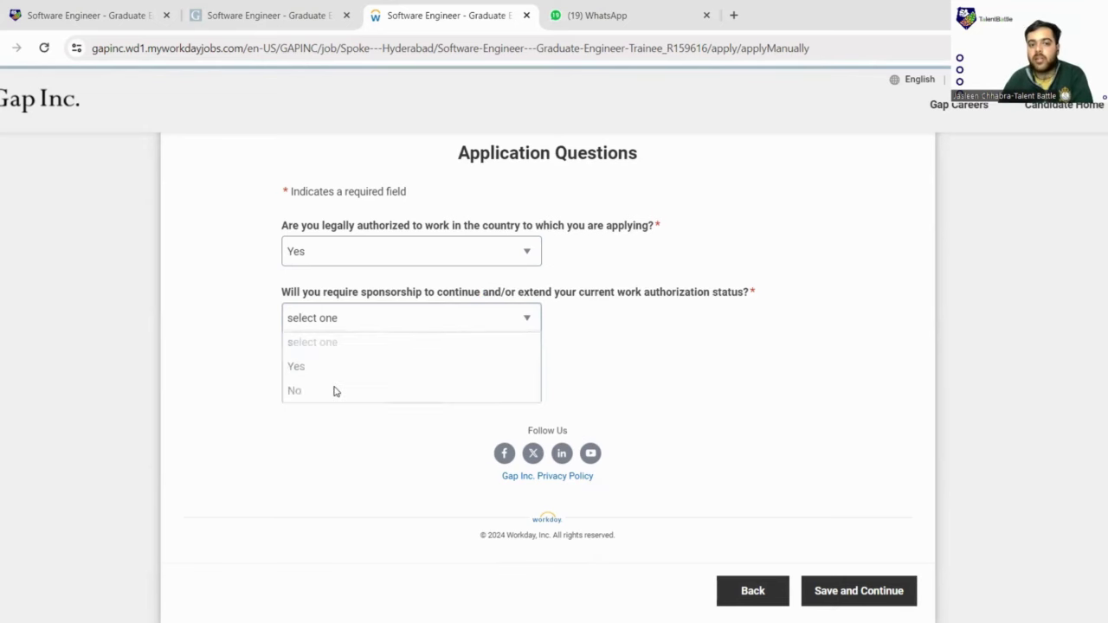
{"action": "left_click", "coordinate": [874, 590]}
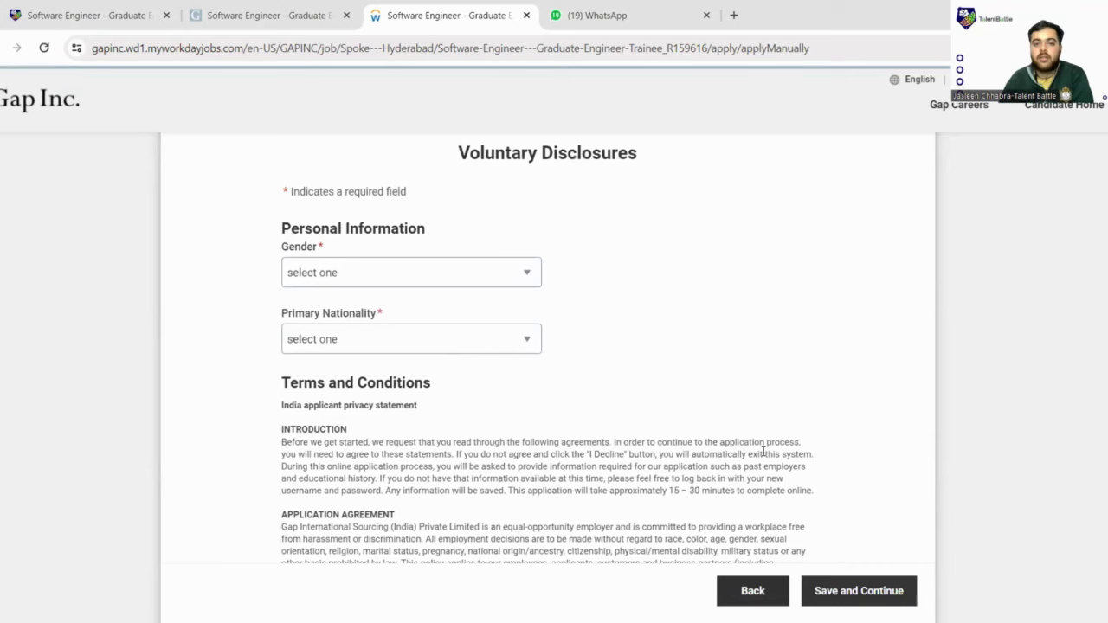
Step: Set the Gender in the Personal Information section to Male
{"action": "scroll", "coordinate": [660, 378], "scroll_direction": "up", "scroll_amount": 1}
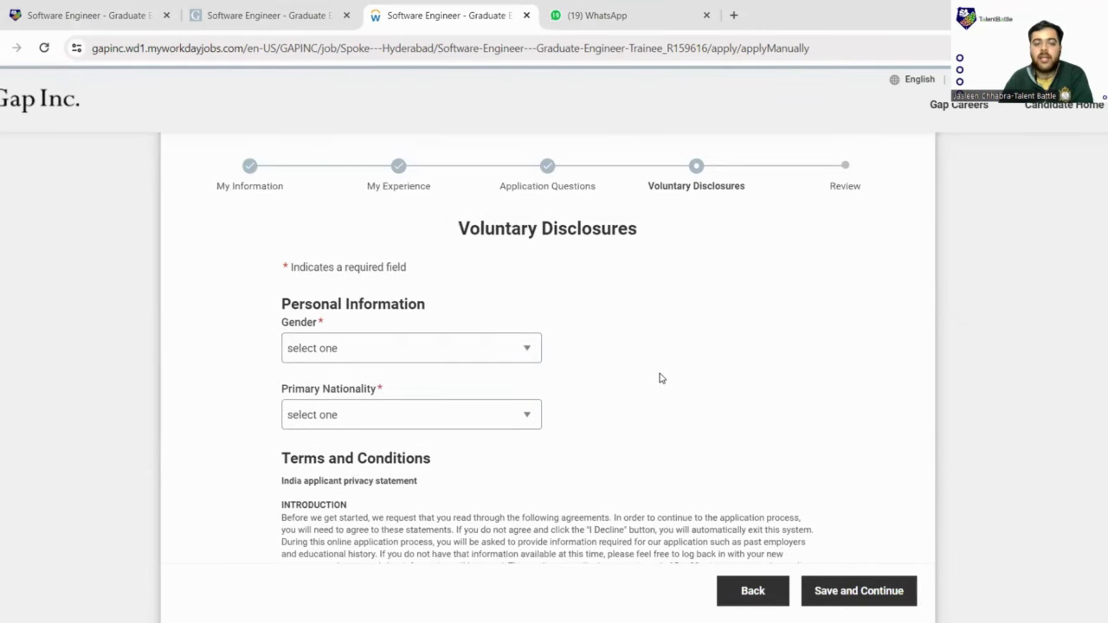
{"action": "scroll", "coordinate": [659, 378], "scroll_direction": "down", "scroll_amount": 1}
{"action": "left_click", "coordinate": [388, 276]}
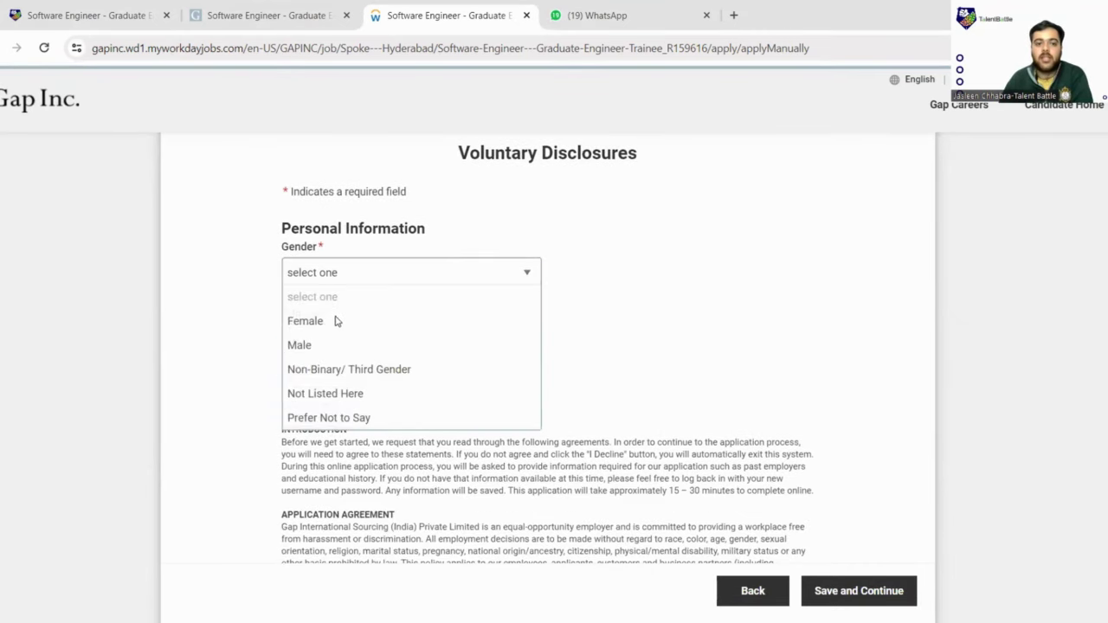
{"action": "left_click", "coordinate": [330, 344]}
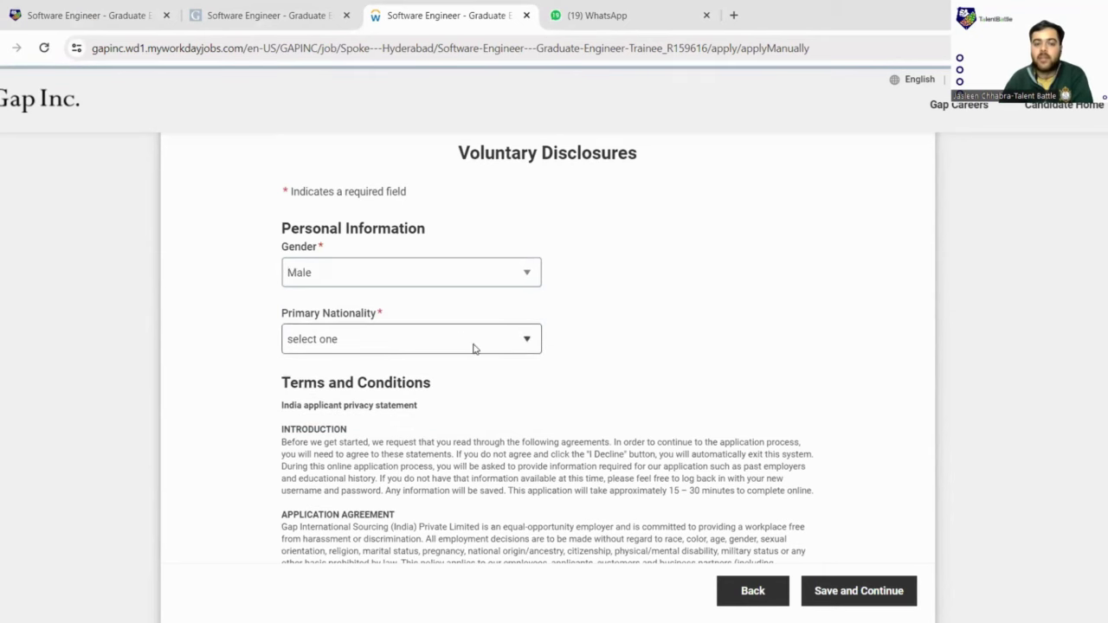
Step: Try to find and choose India in the Primary Nationality list
{"action": "left_click", "coordinate": [507, 347]}
{"action": "scroll", "coordinate": [362, 469], "scroll_direction": "down", "scroll_amount": 3}
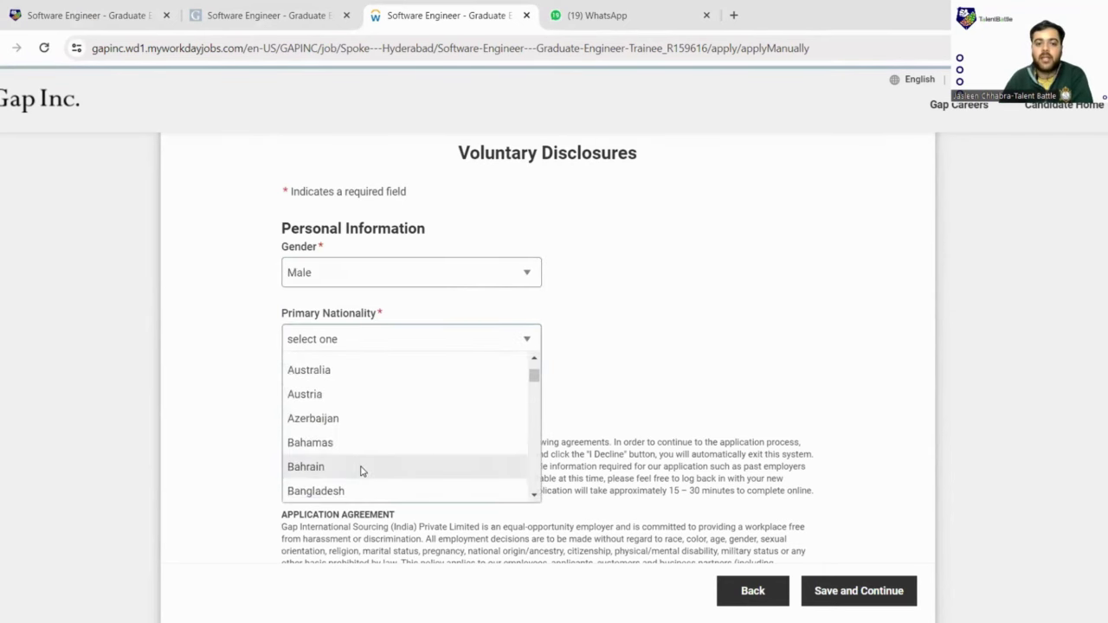
{"action": "scroll", "coordinate": [364, 440], "scroll_direction": "up", "scroll_amount": 5}
{"action": "scroll", "coordinate": [373, 398], "scroll_direction": "down", "scroll_amount": 1}
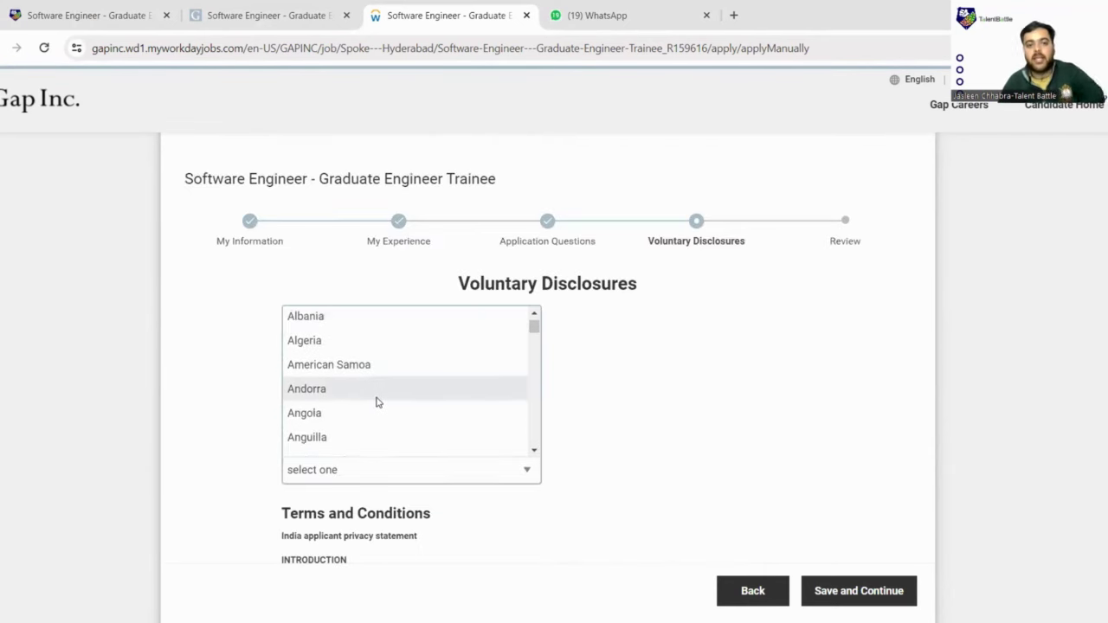
{"action": "scroll", "coordinate": [376, 399], "scroll_direction": "up", "scroll_amount": 1}
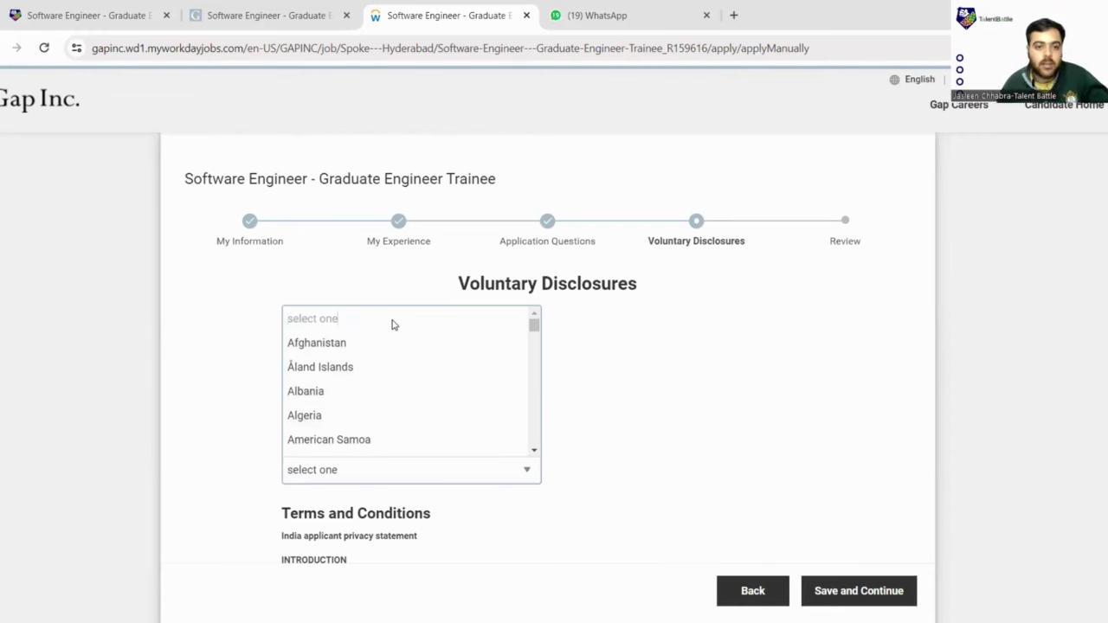
{"action": "type", "text": "India"}
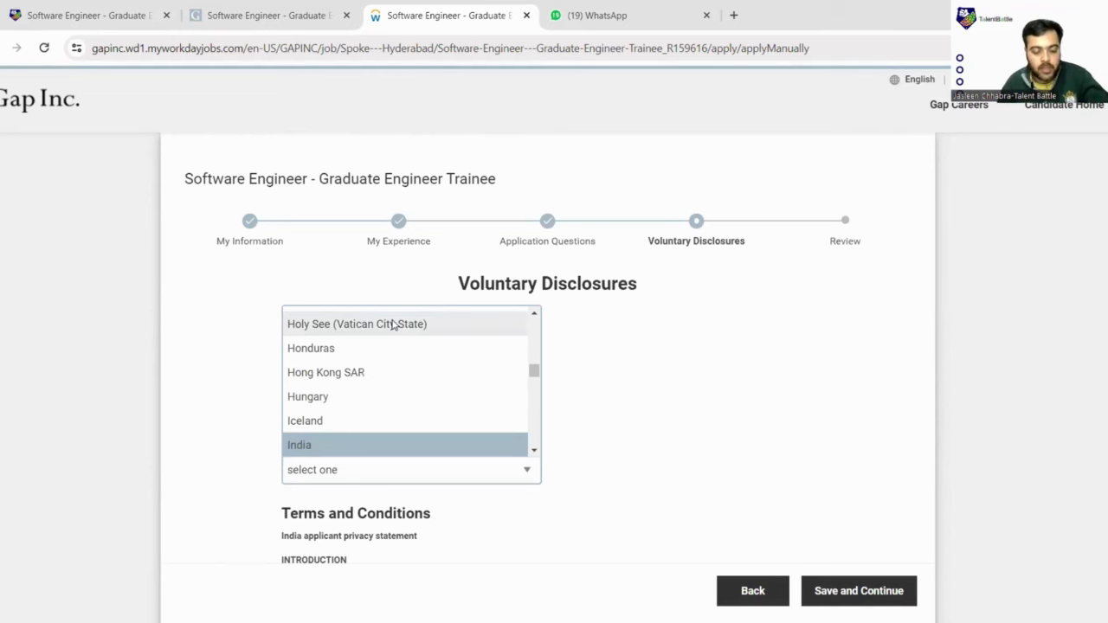
{"action": "key", "text": "Down"}
{"action": "type", "text": "an"}
{"action": "key", "text": "Escape"}
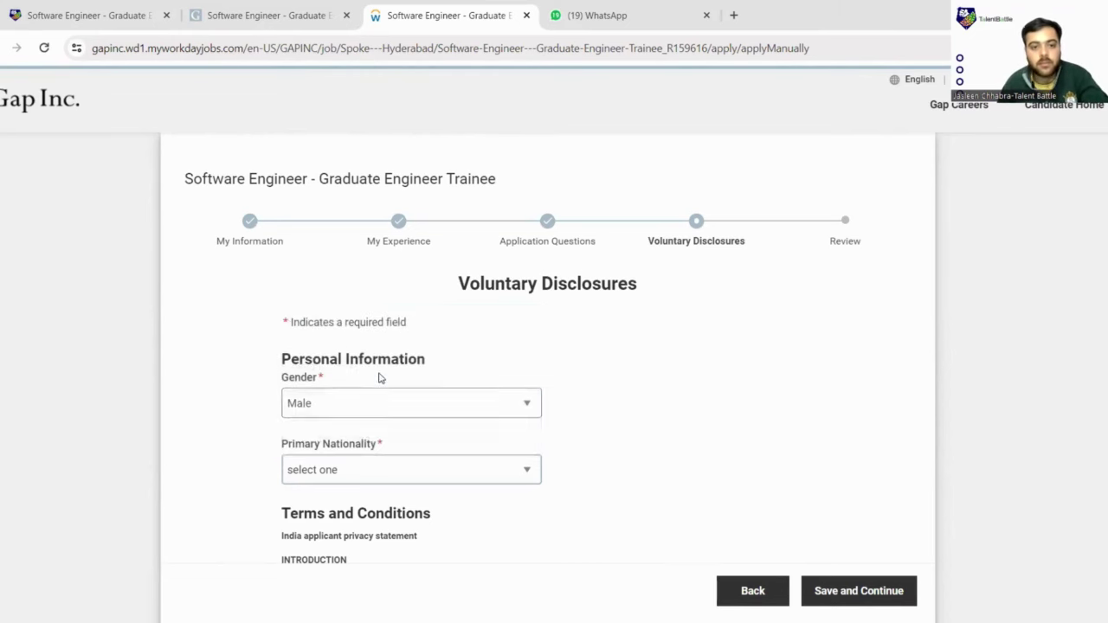
Step: Set the Primary Nationality to India
{"action": "scroll", "coordinate": [423, 413], "scroll_direction": "down", "scroll_amount": 2}
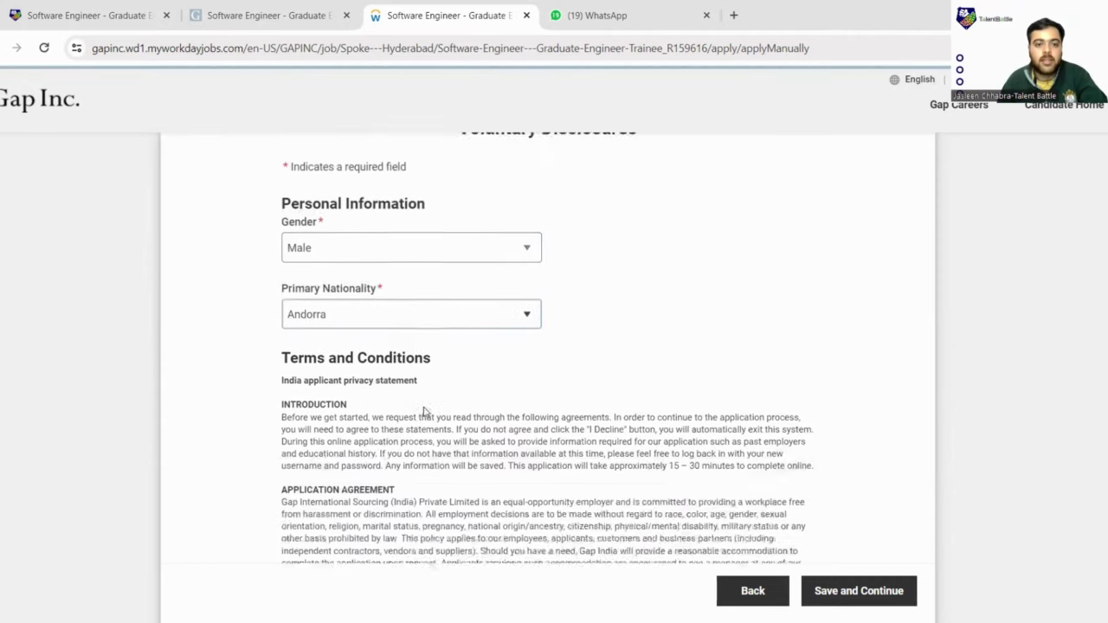
{"action": "scroll", "coordinate": [424, 412], "scroll_direction": "down", "scroll_amount": 1}
{"action": "left_click", "coordinate": [479, 253]}
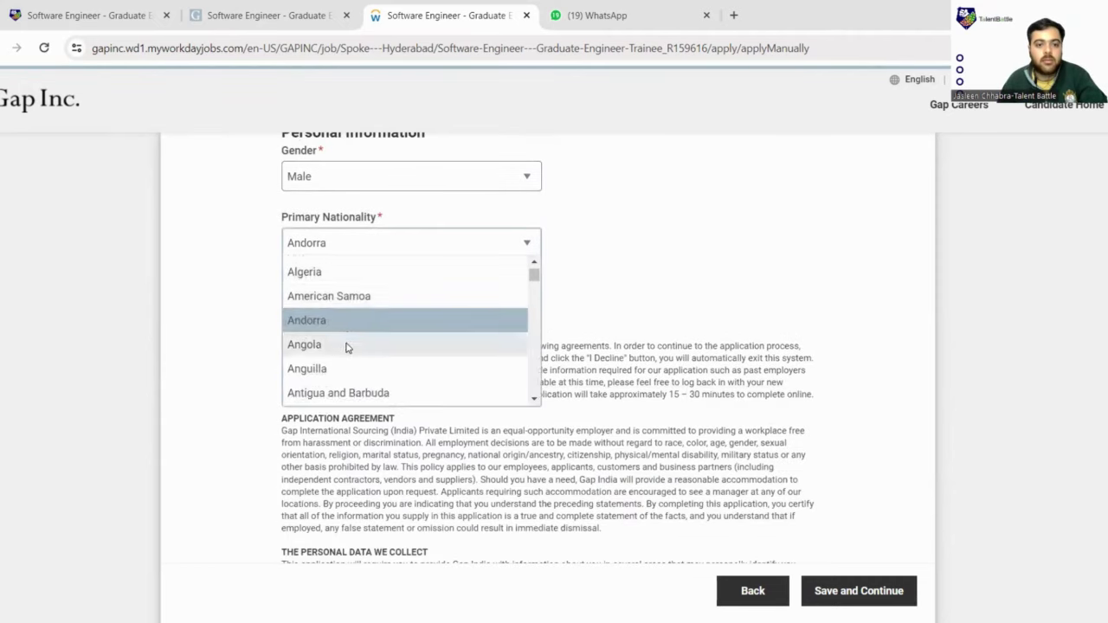
{"action": "scroll", "coordinate": [346, 348], "scroll_direction": "down", "scroll_amount": 8}
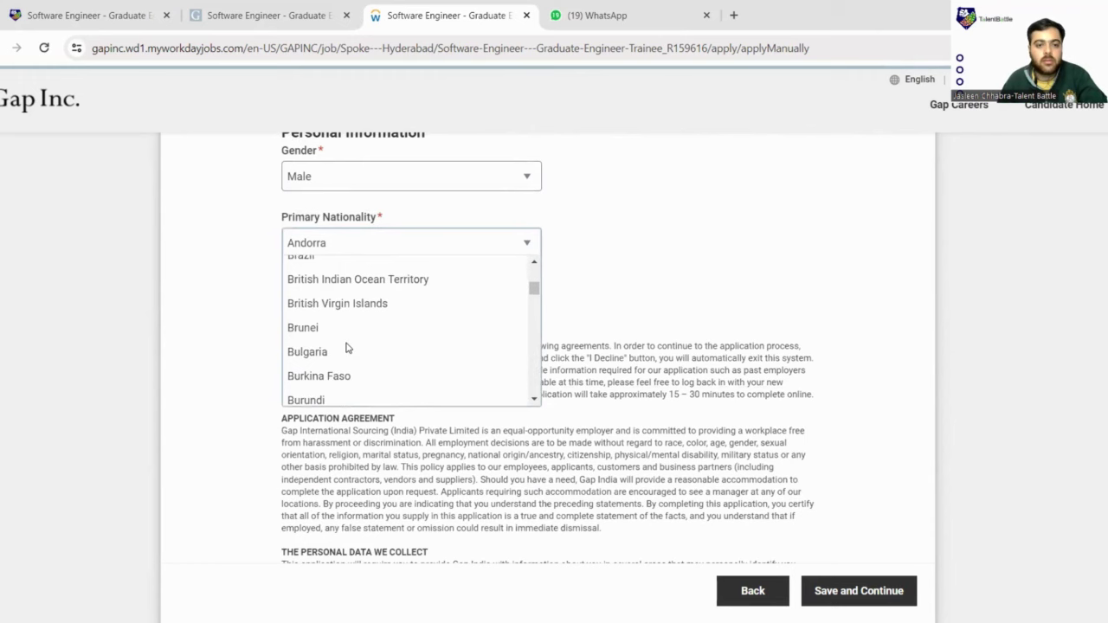
{"action": "scroll", "coordinate": [346, 348], "scroll_direction": "down", "scroll_amount": 10}
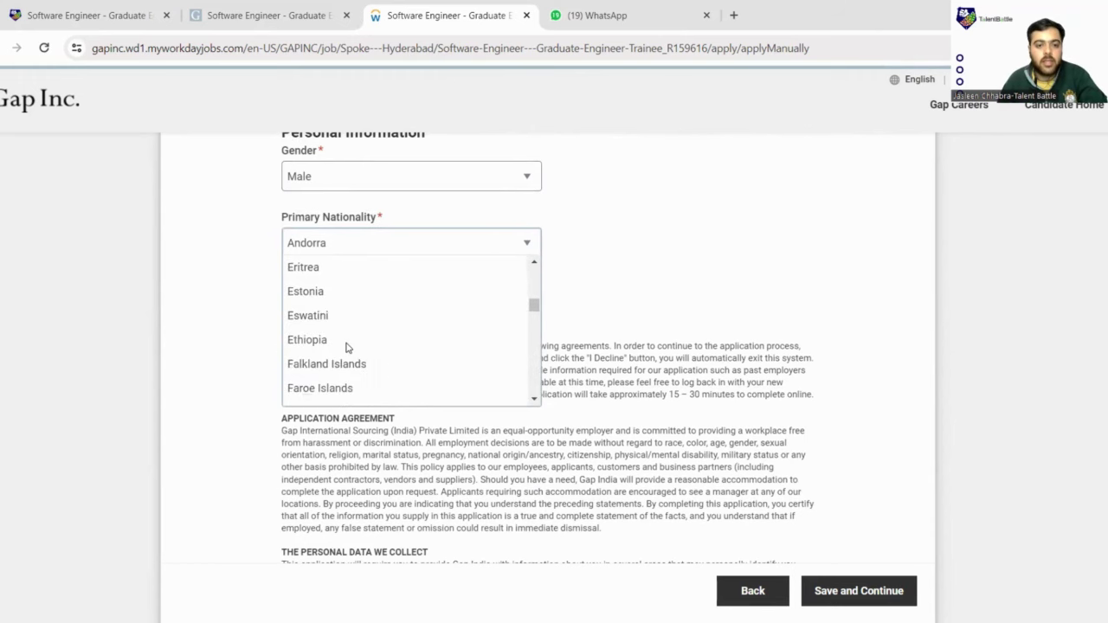
{"action": "scroll", "coordinate": [346, 348], "scroll_direction": "down", "scroll_amount": 4}
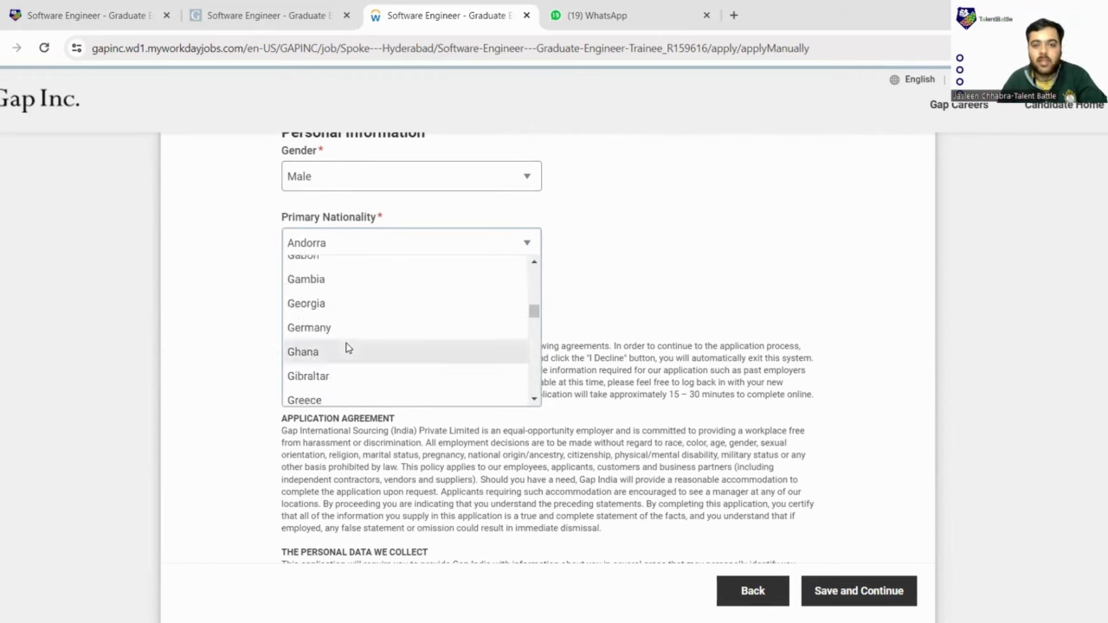
{"action": "scroll", "coordinate": [346, 348], "scroll_direction": "down", "scroll_amount": 6}
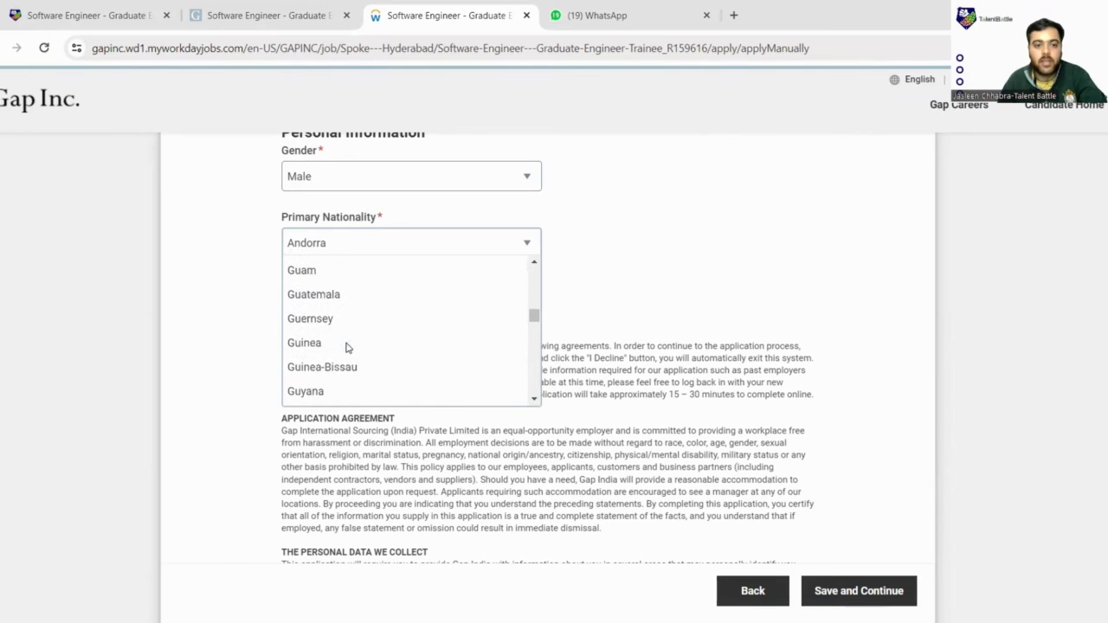
{"action": "key", "text": "Escape"}
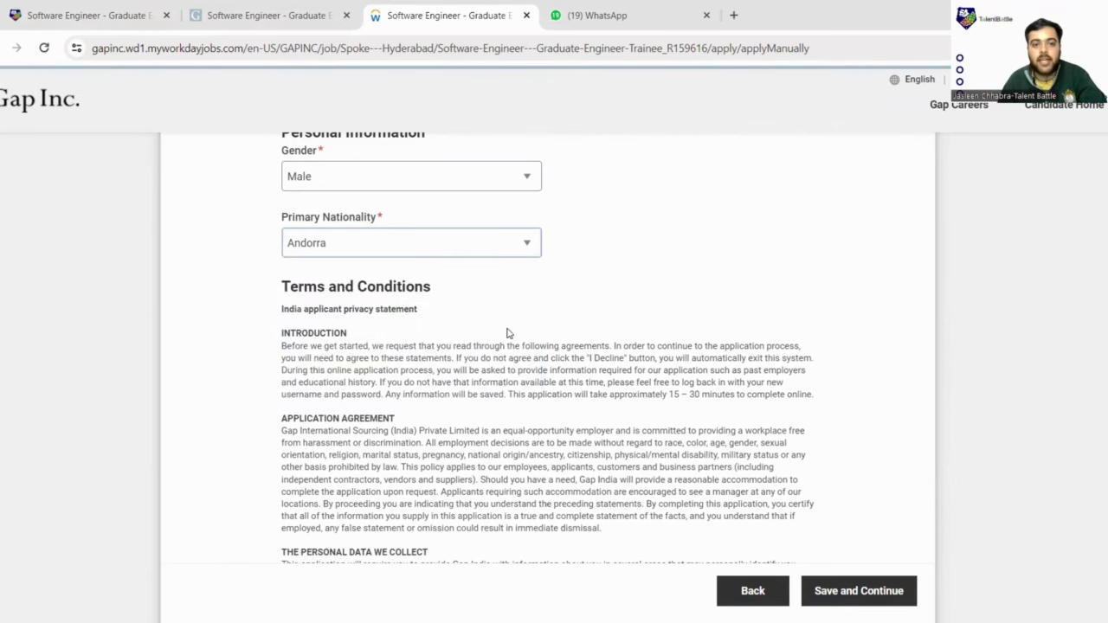
Step: Consent to the India applicant terms and conditions, then save the Voluntary Disclosures and continue to Review
{"action": "scroll", "coordinate": [423, 290], "scroll_direction": "down", "scroll_amount": 5}
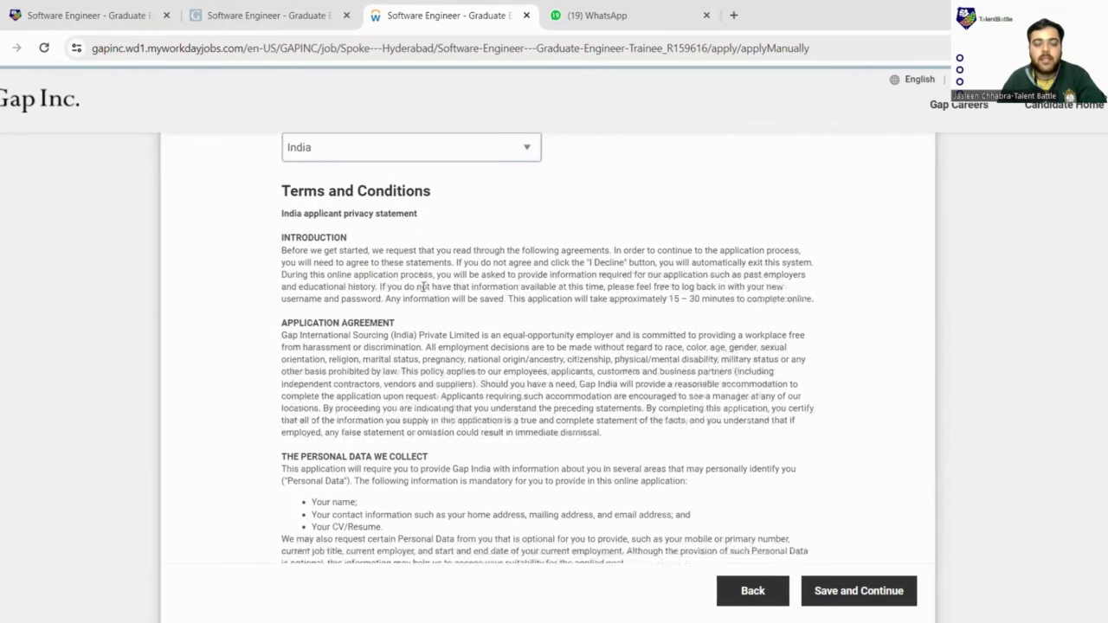
{"action": "scroll", "coordinate": [423, 292], "scroll_direction": "down", "scroll_amount": 5}
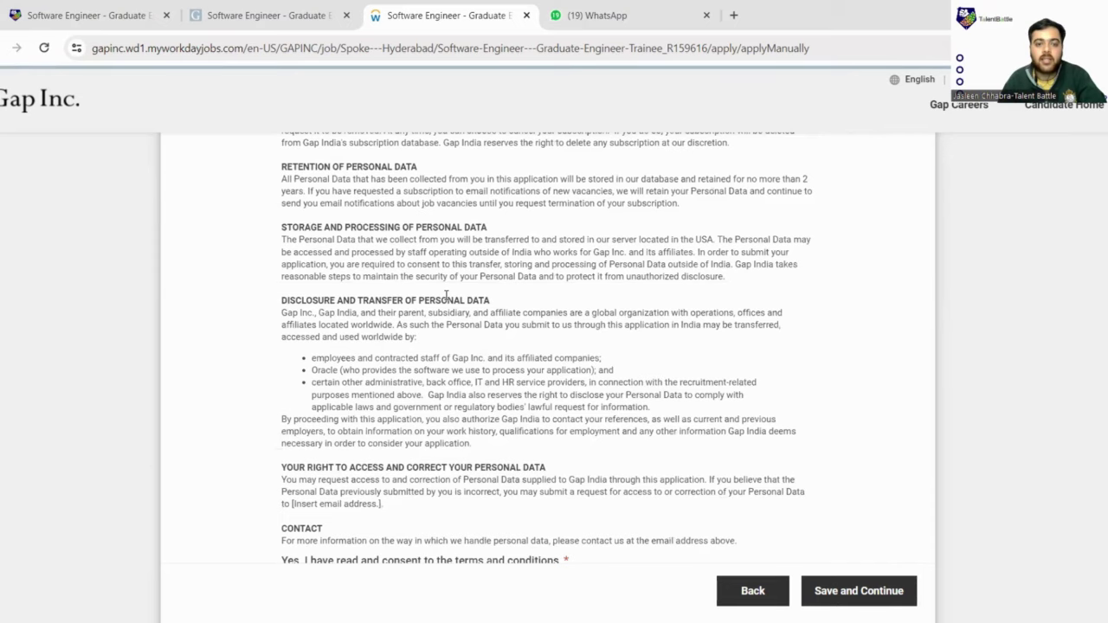
{"action": "scroll", "coordinate": [446, 294], "scroll_direction": "down", "scroll_amount": 4}
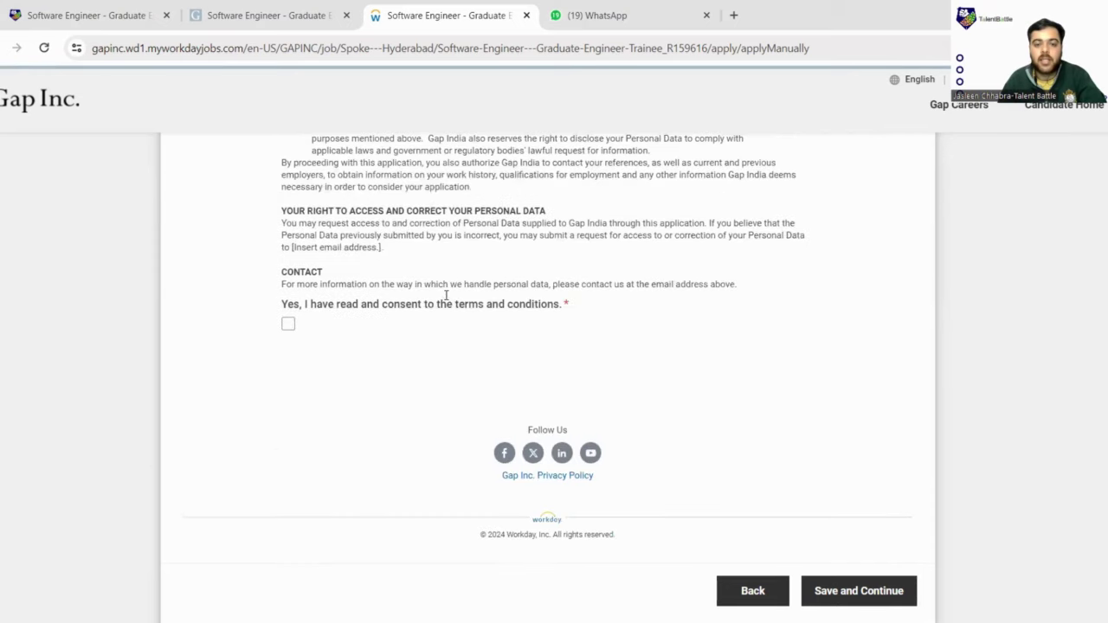
{"action": "left_click", "coordinate": [290, 326]}
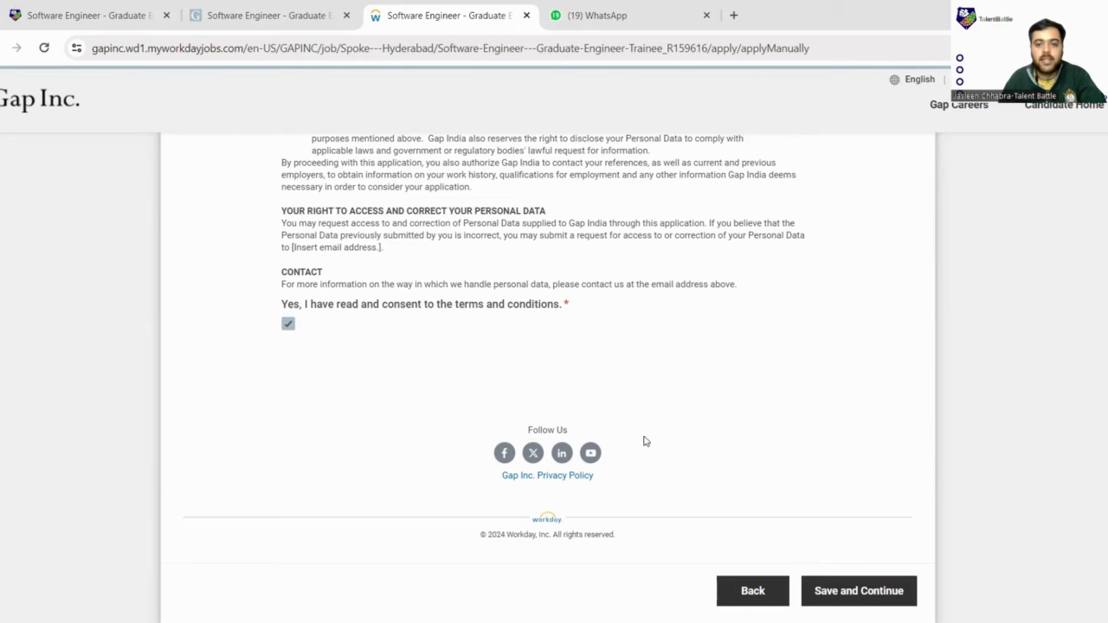
{"action": "left_click", "coordinate": [858, 592]}
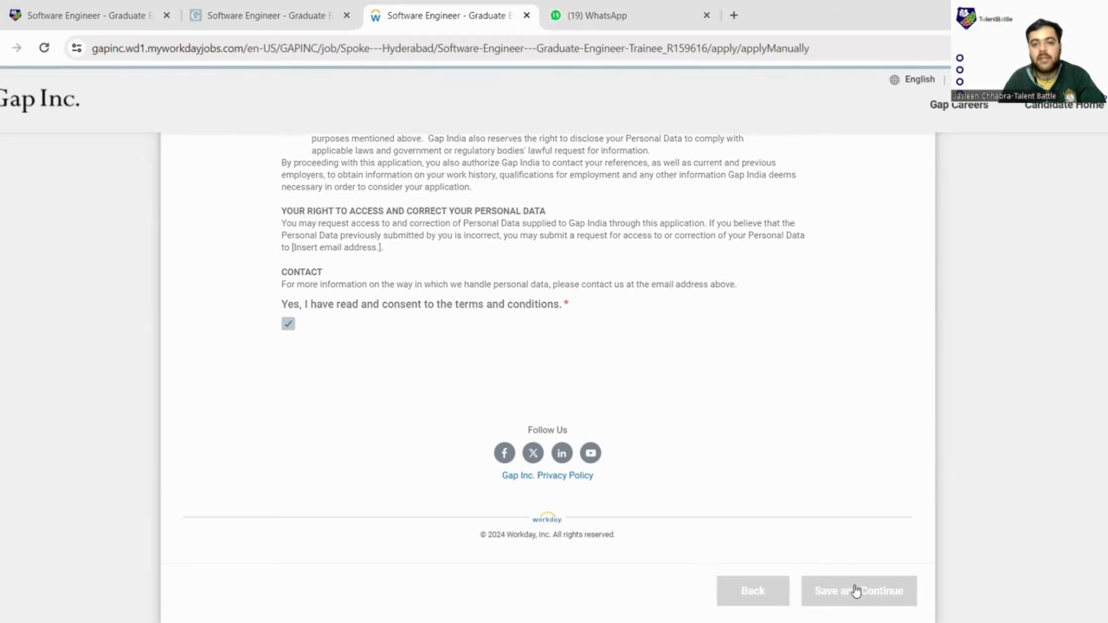
Step: Check the application summary from My Information through Terms and Conditions and submit the application
{"action": "scroll", "coordinate": [648, 372], "scroll_direction": "down", "scroll_amount": 5}
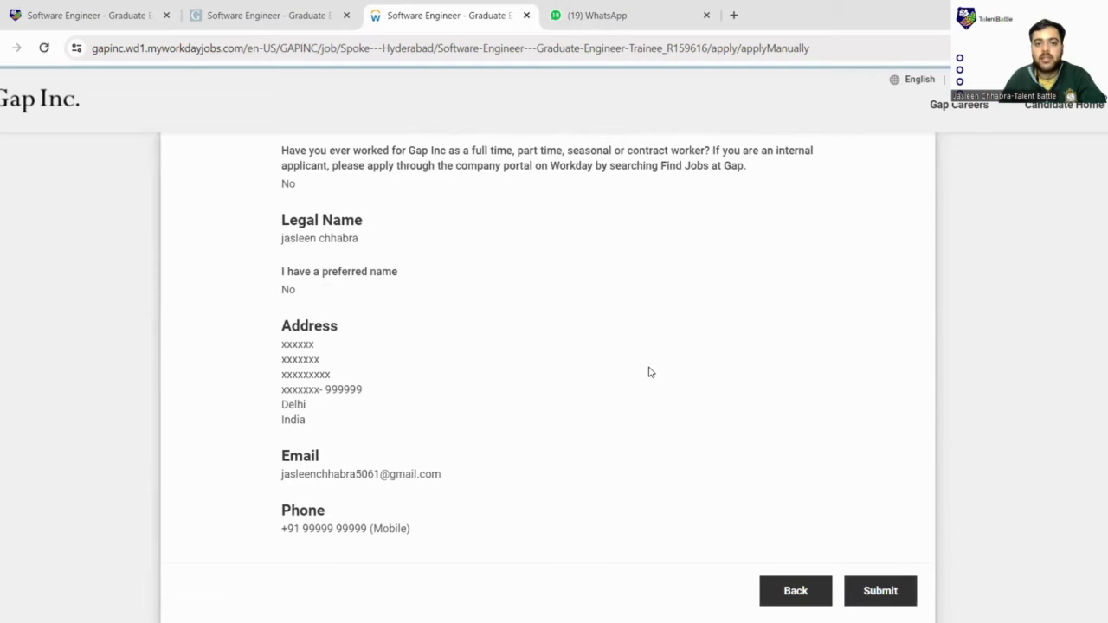
{"action": "scroll", "coordinate": [582, 311], "scroll_direction": "up", "scroll_amount": 4}
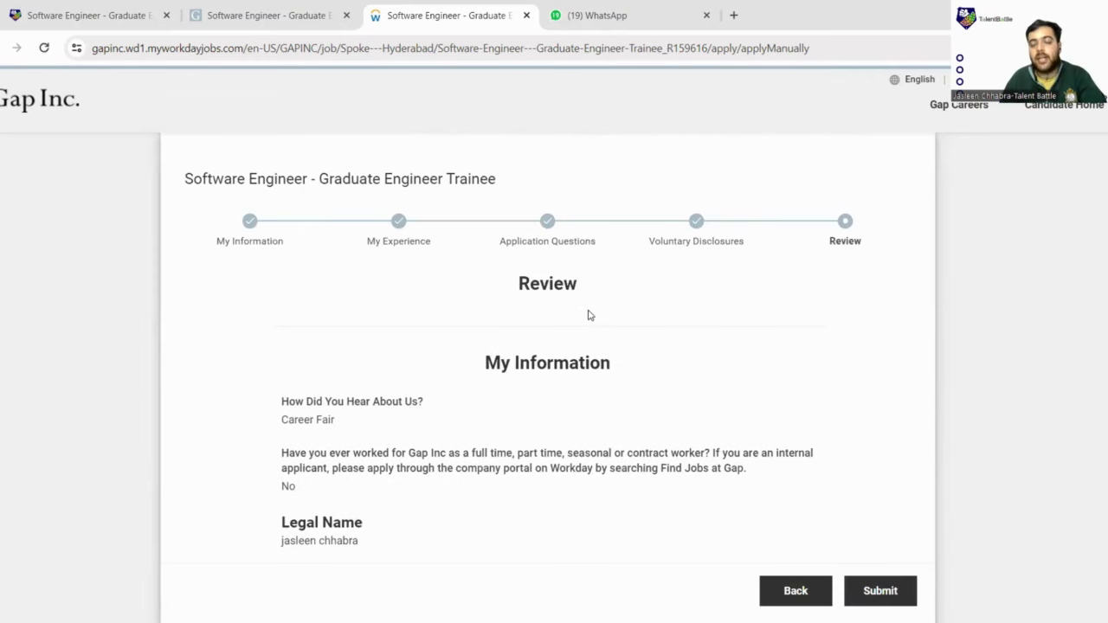
{"action": "scroll", "coordinate": [587, 315], "scroll_direction": "down", "scroll_amount": 16}
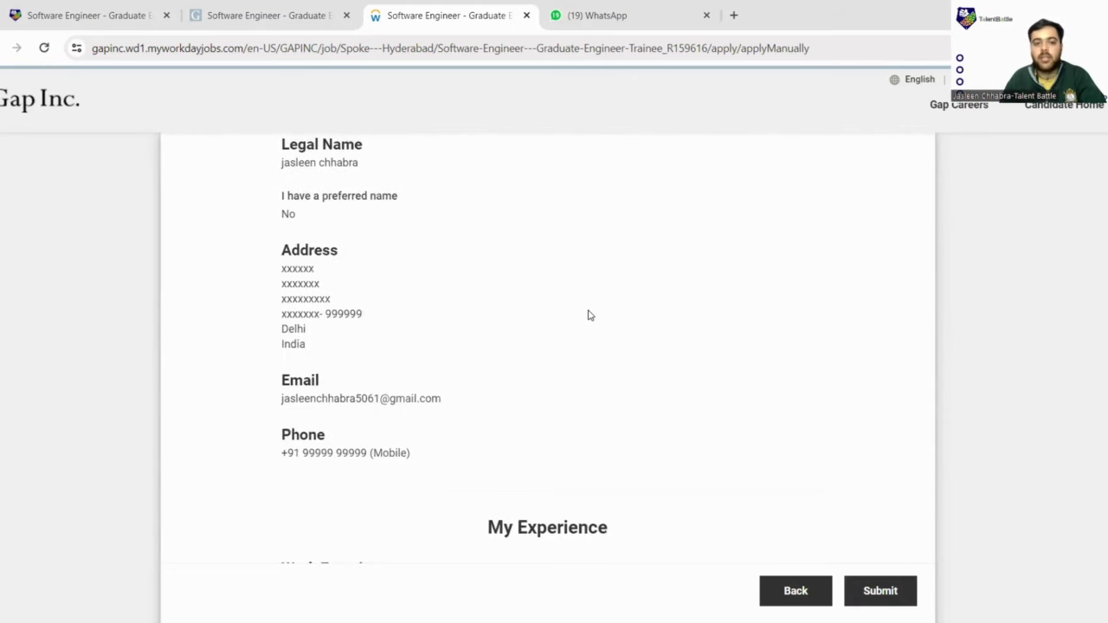
{"action": "scroll", "coordinate": [587, 315], "scroll_direction": "down", "scroll_amount": 3}
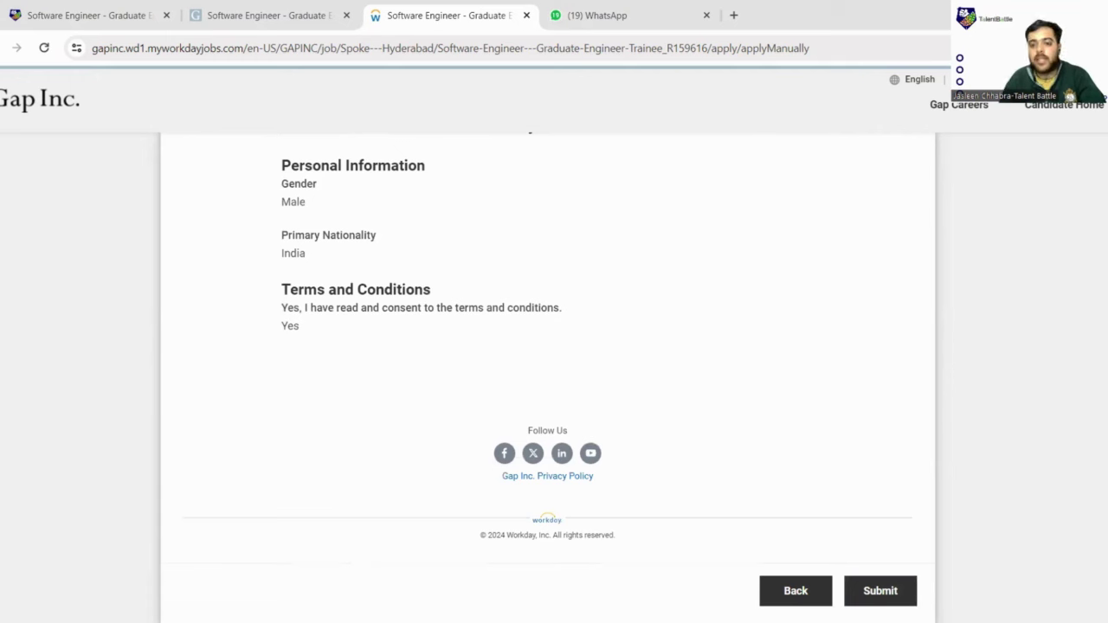
{"action": "left_click", "coordinate": [878, 597]}
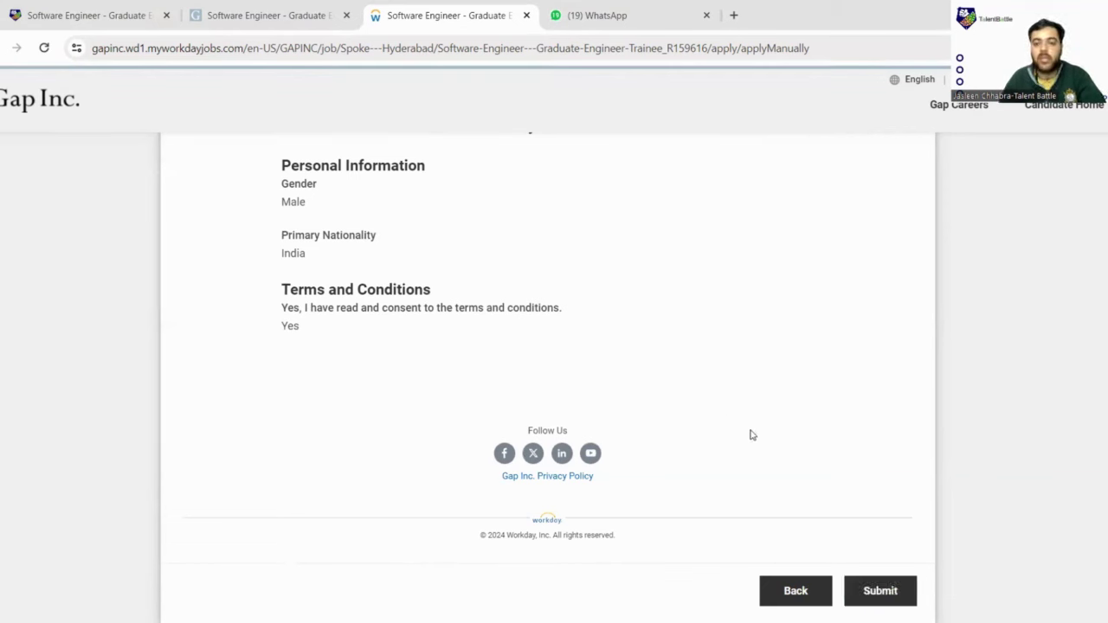
{"action": "left_click", "coordinate": [898, 597]}
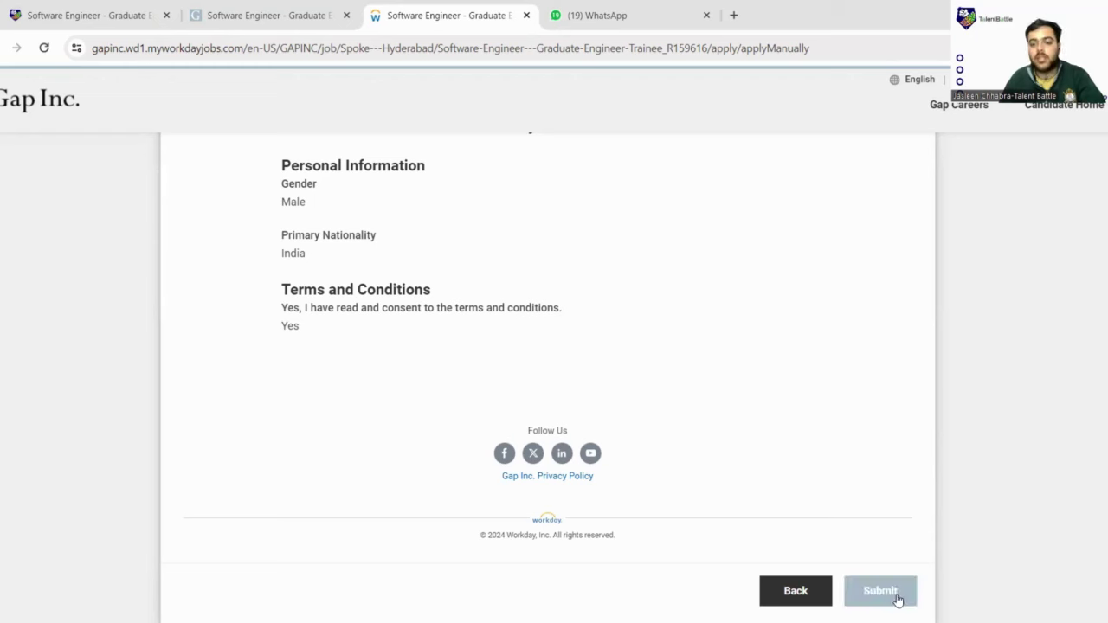